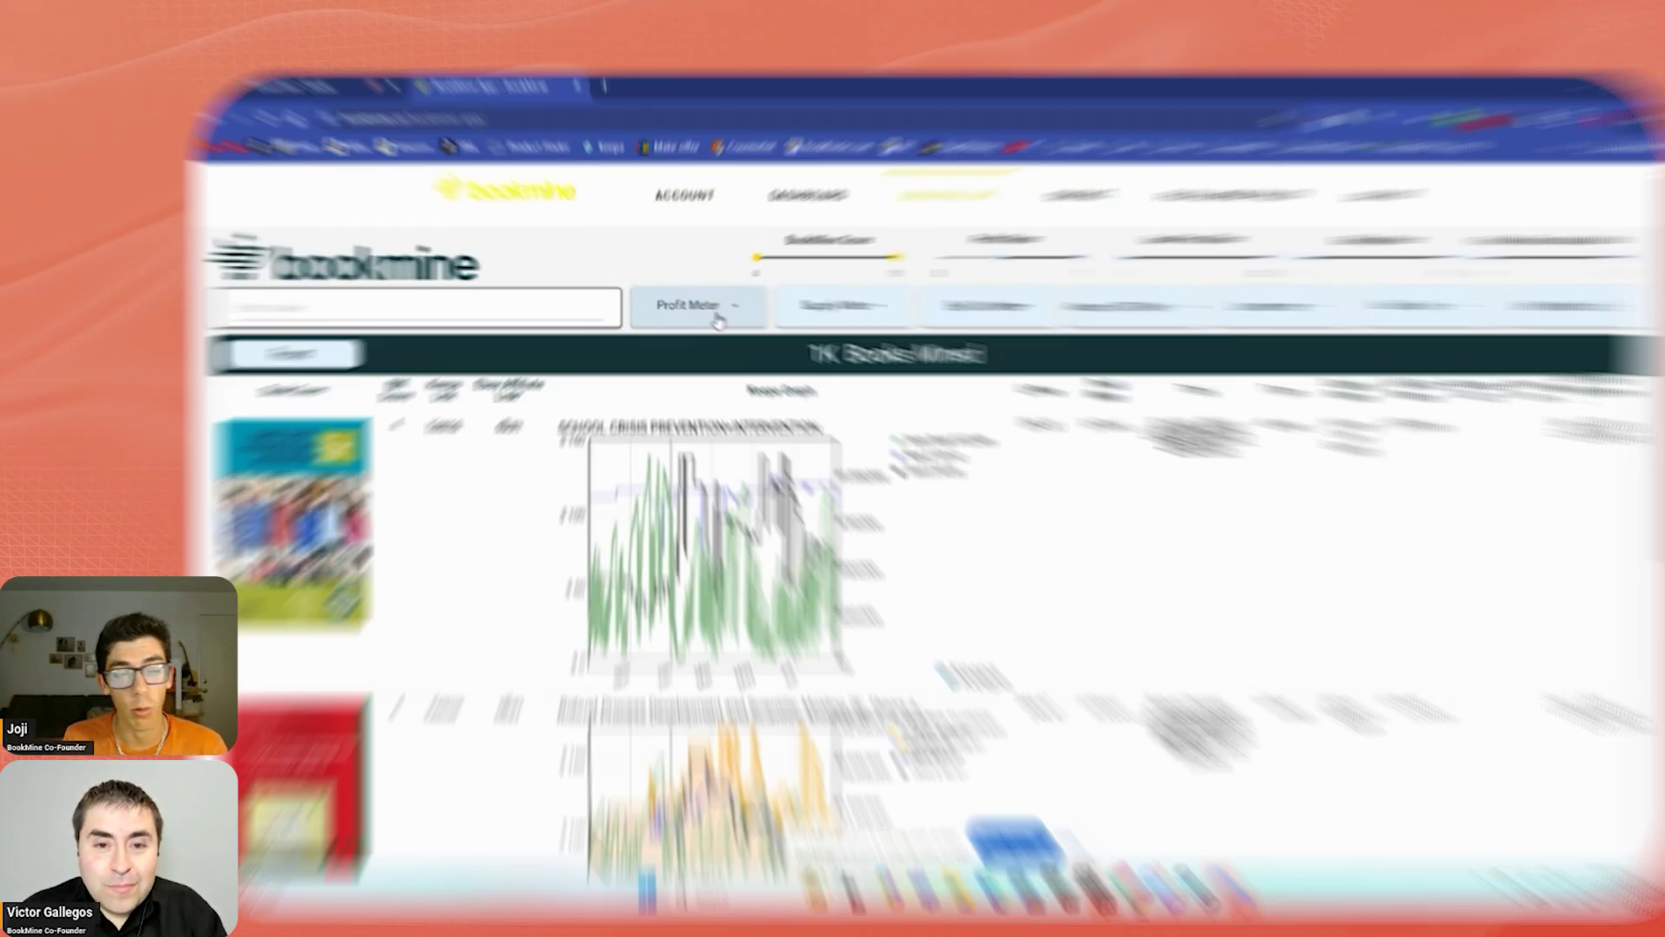
Lower the Profit Meter slider's minimum to 0 and restrict the Profit Meter filter to (a)Amazing only
click(687, 304)
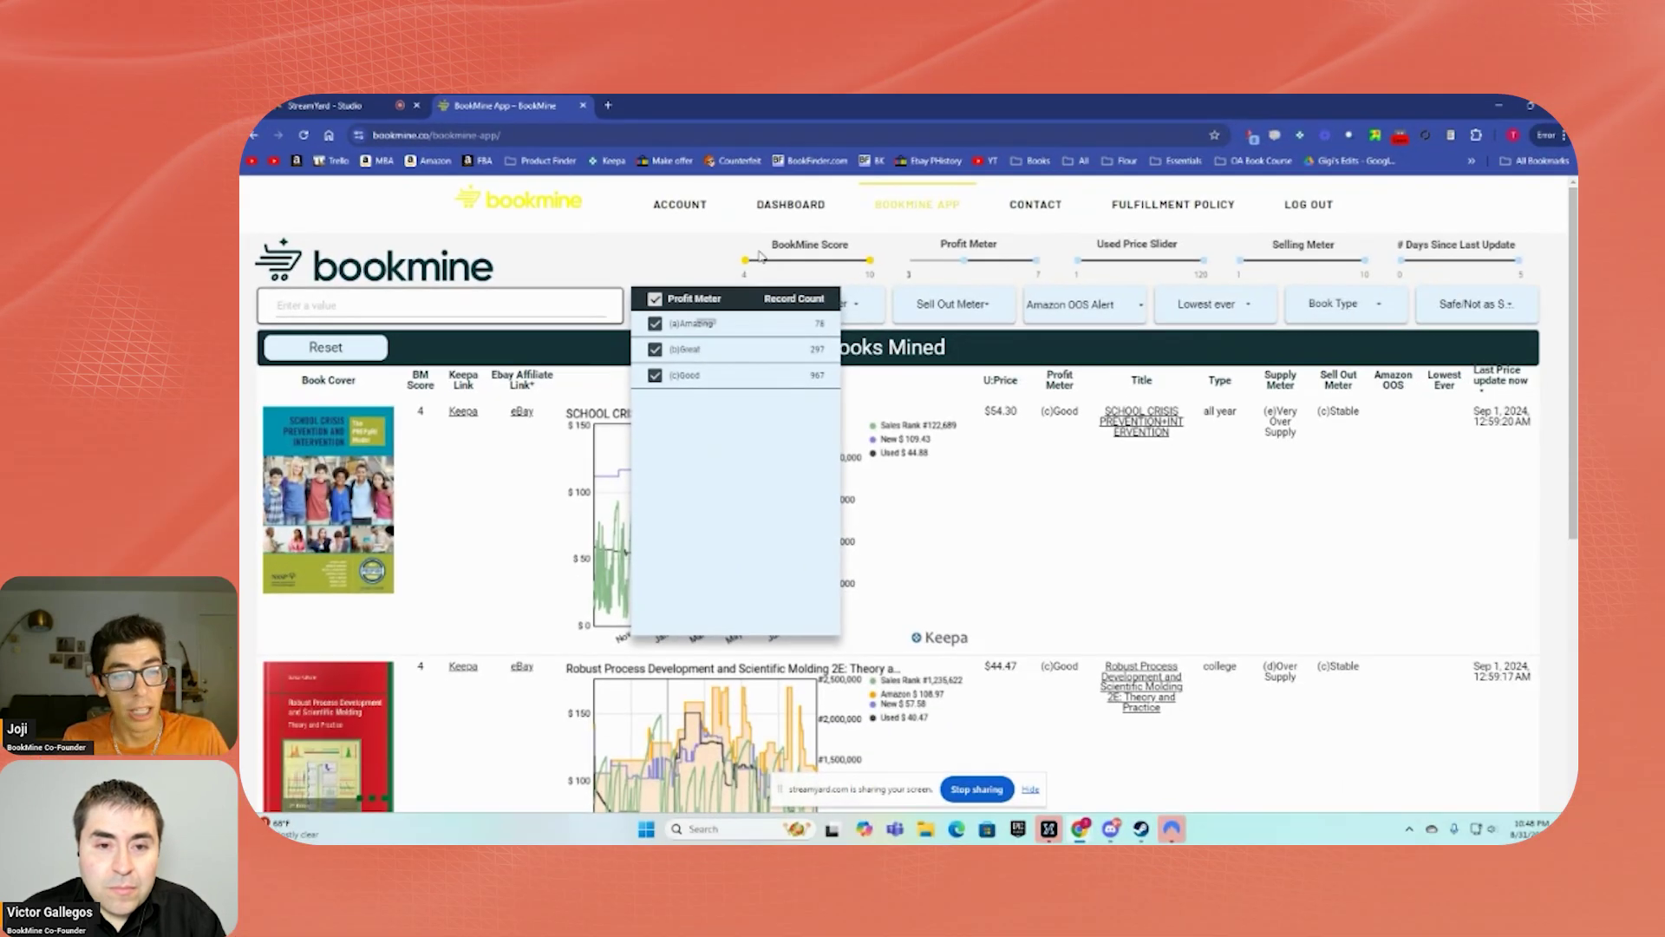
click(1122, 251)
drag(961, 263, 910, 261)
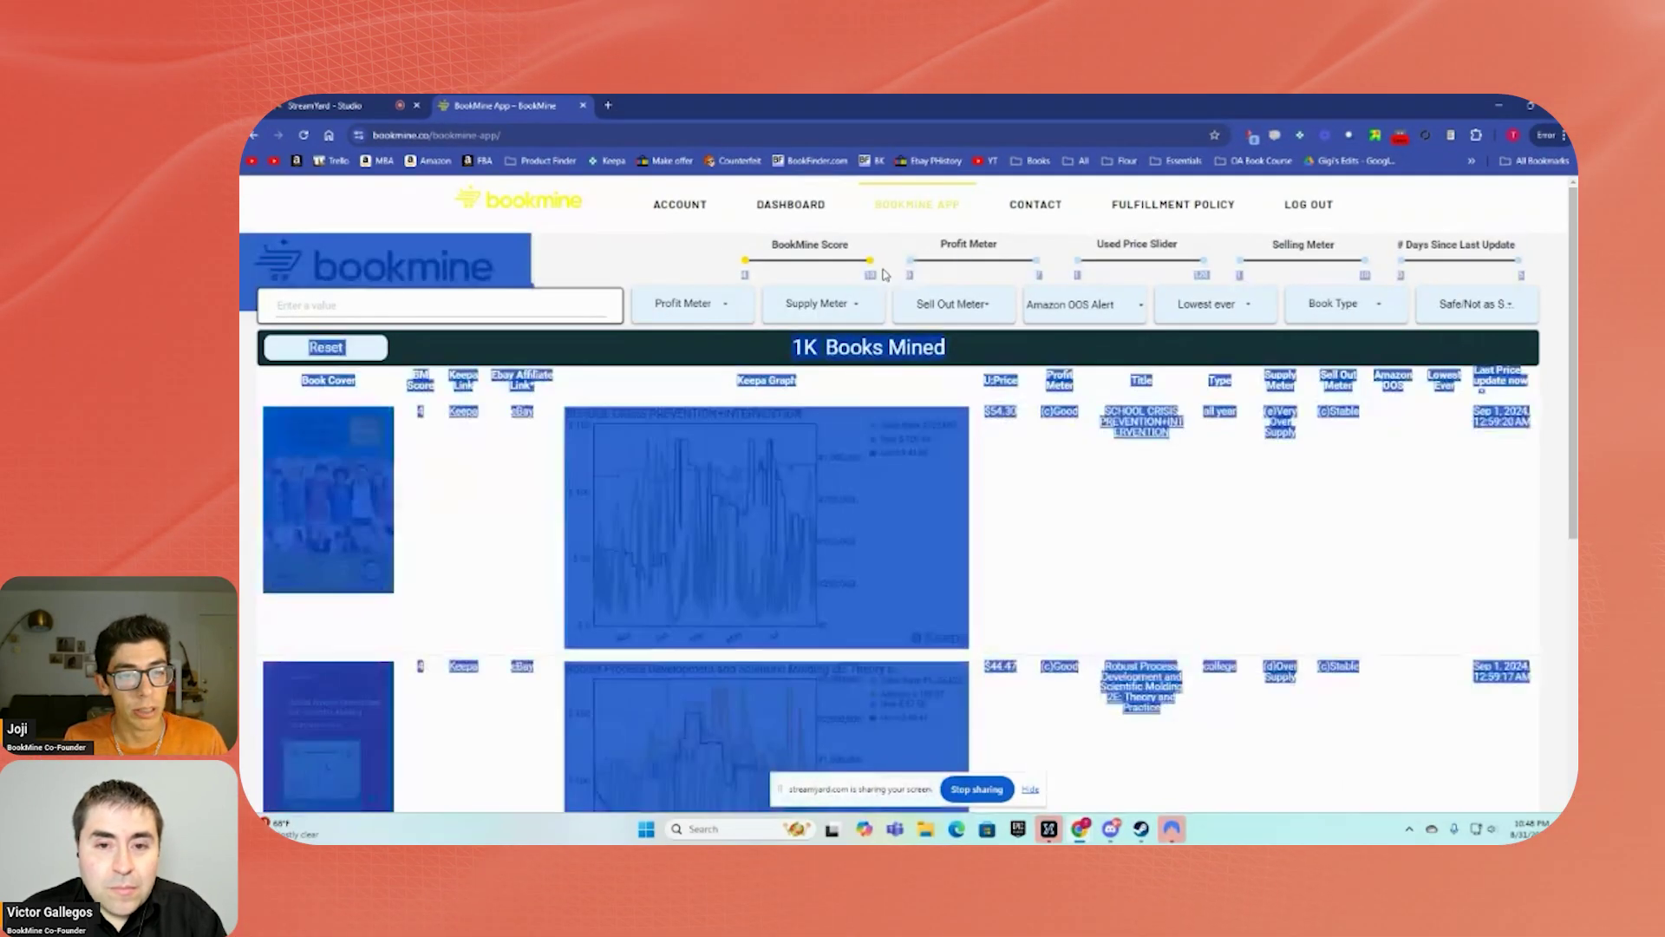
click(713, 304)
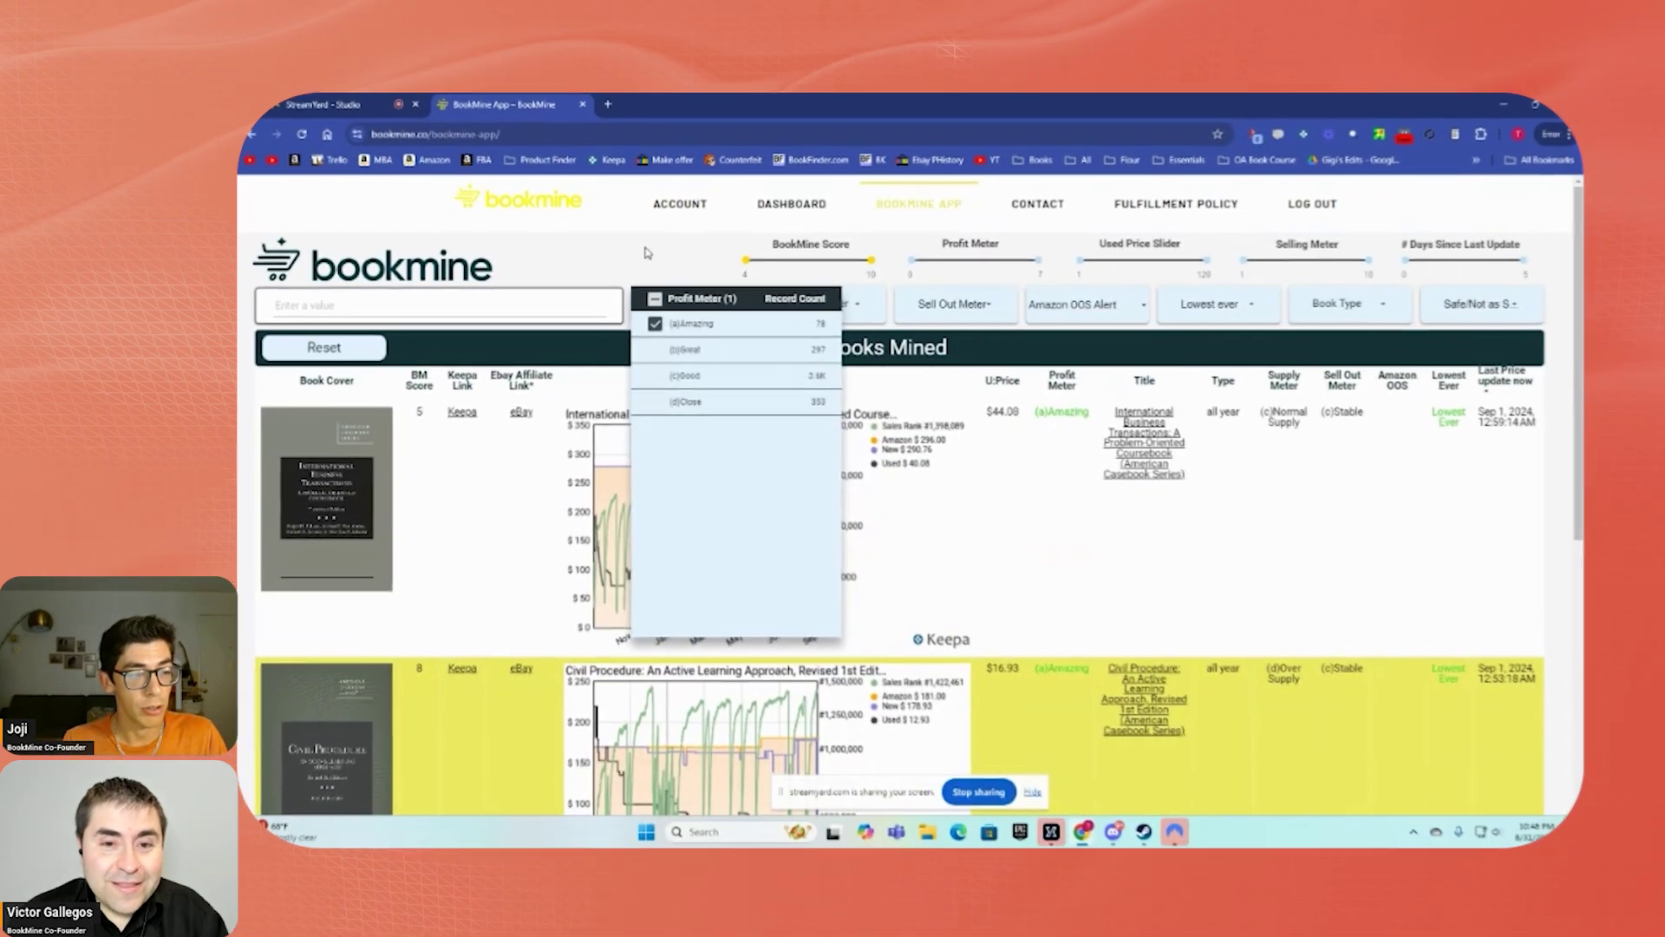
Examine the Keepa graphs, used prices and supply ratings of the (a)Amazing books in the results list
scroll(1053, 622, down, 5)
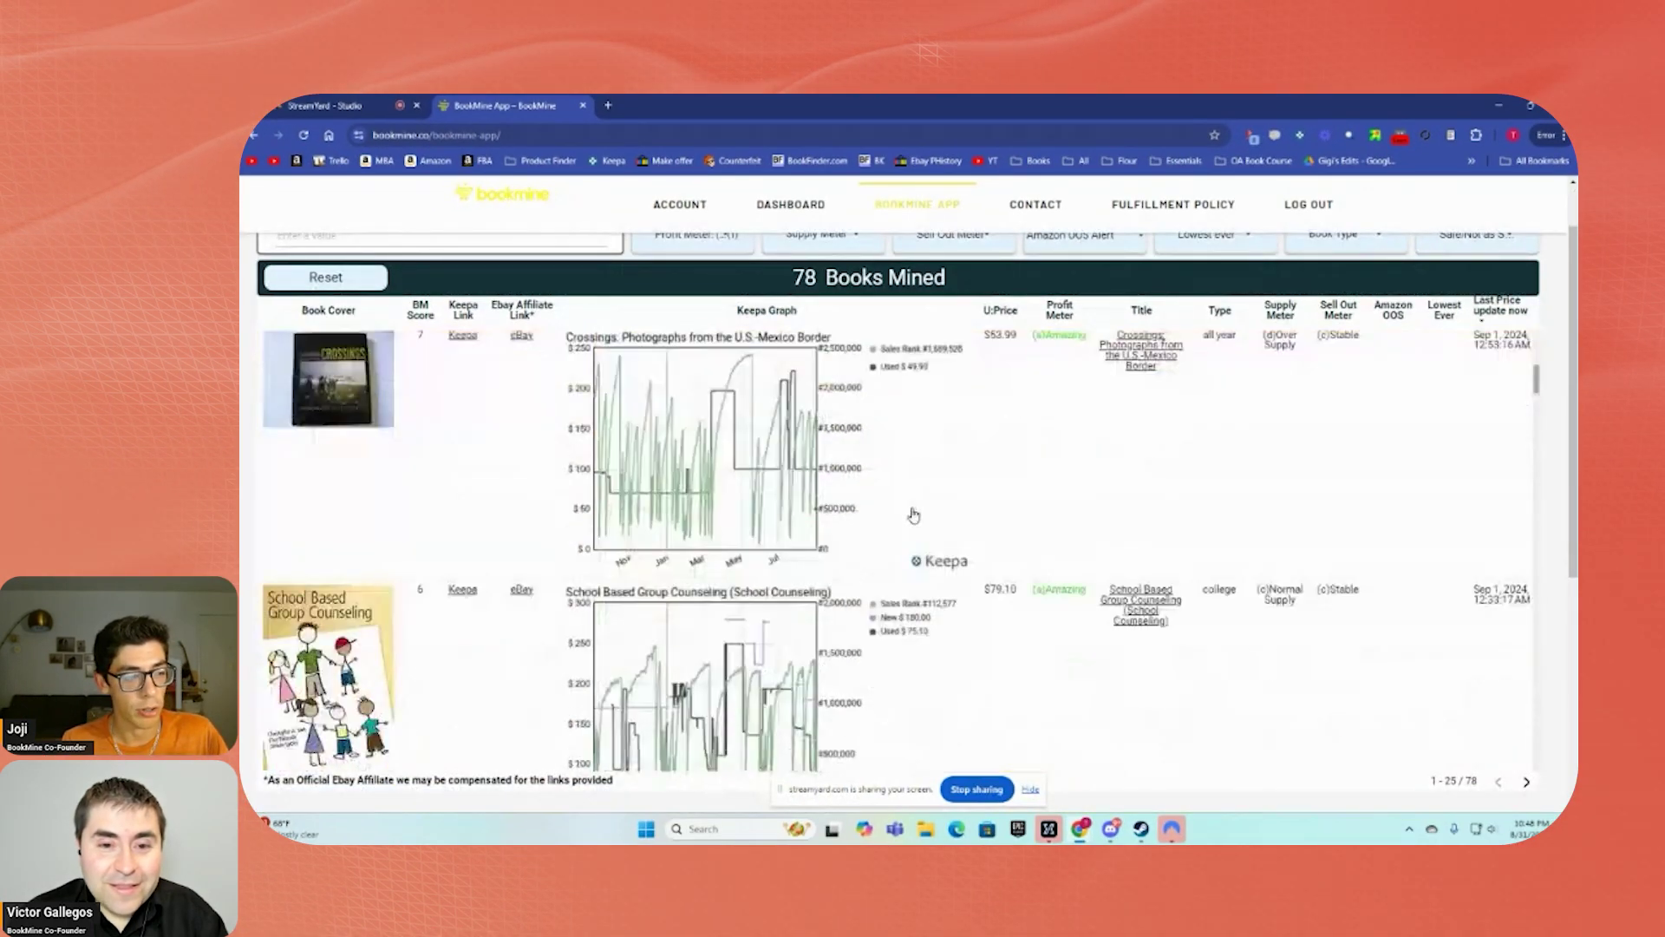
scroll(914, 516, down, 9)
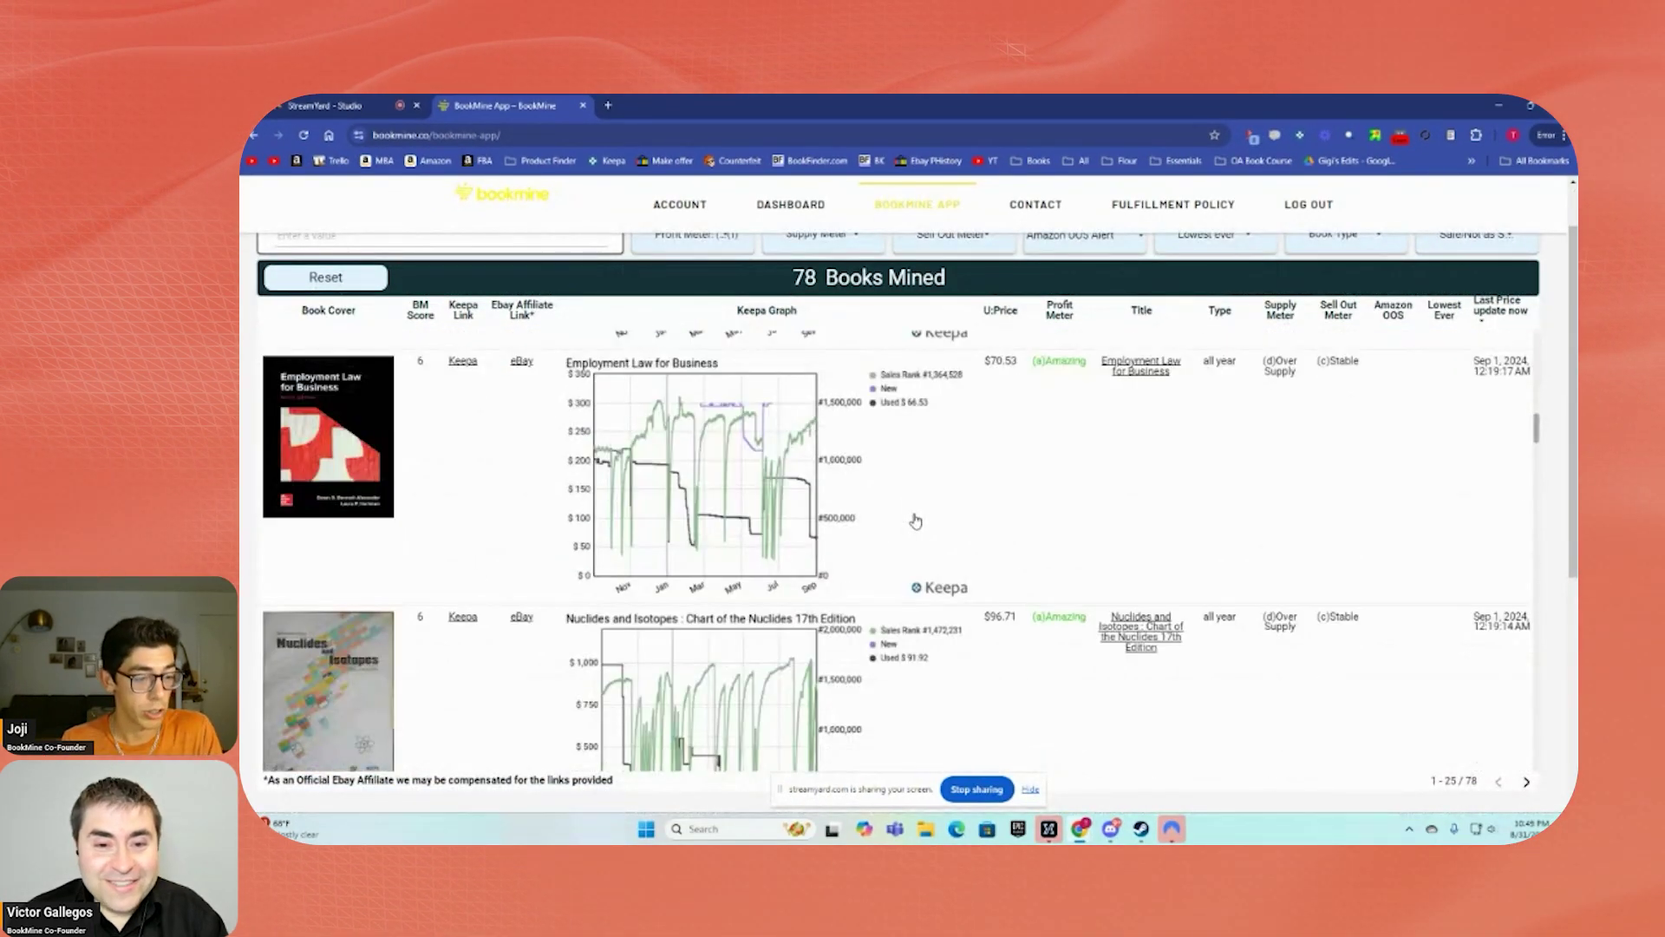
scroll(915, 521, down, 10)
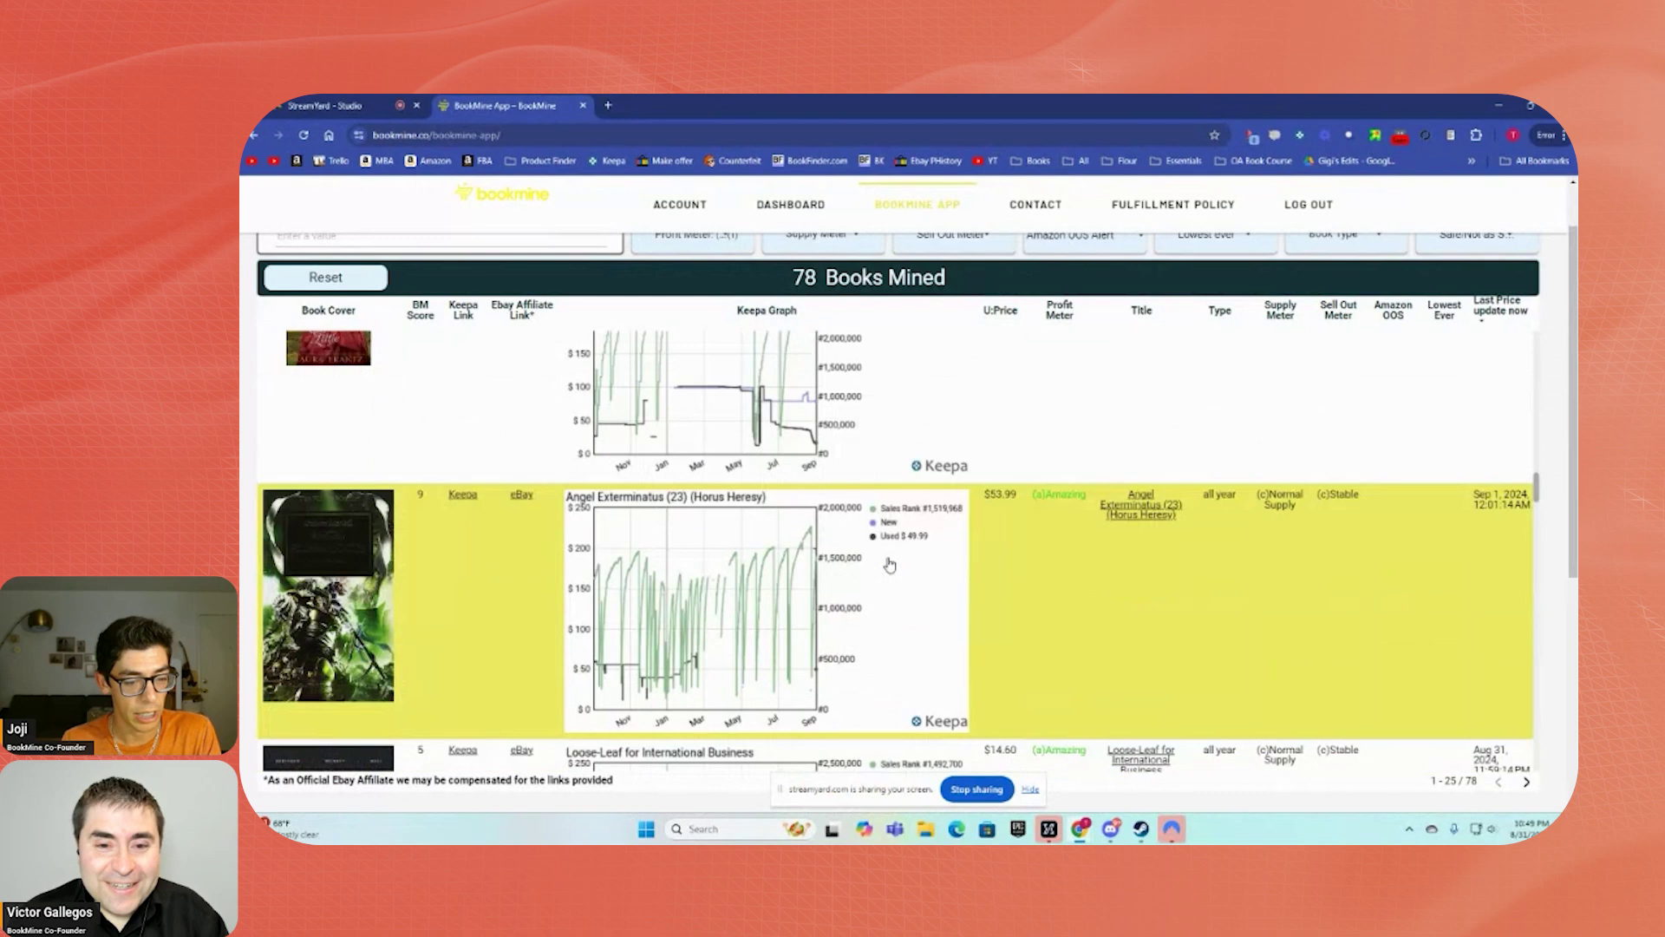
scroll(889, 565, down, 9)
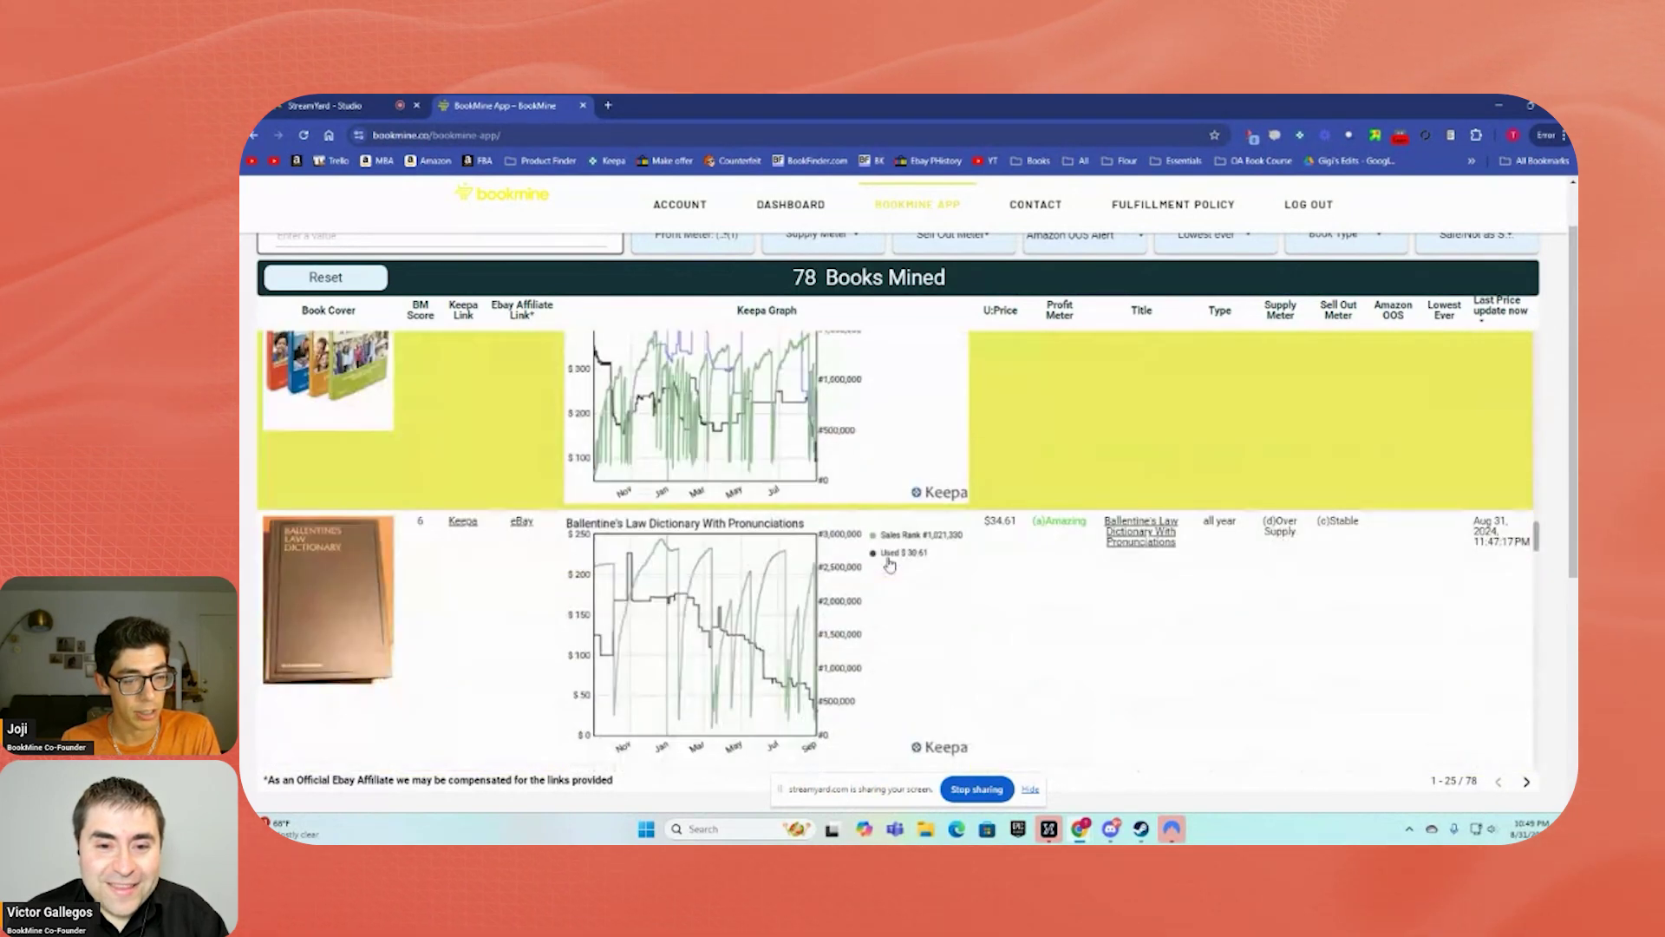
scroll(894, 574, down, 3)
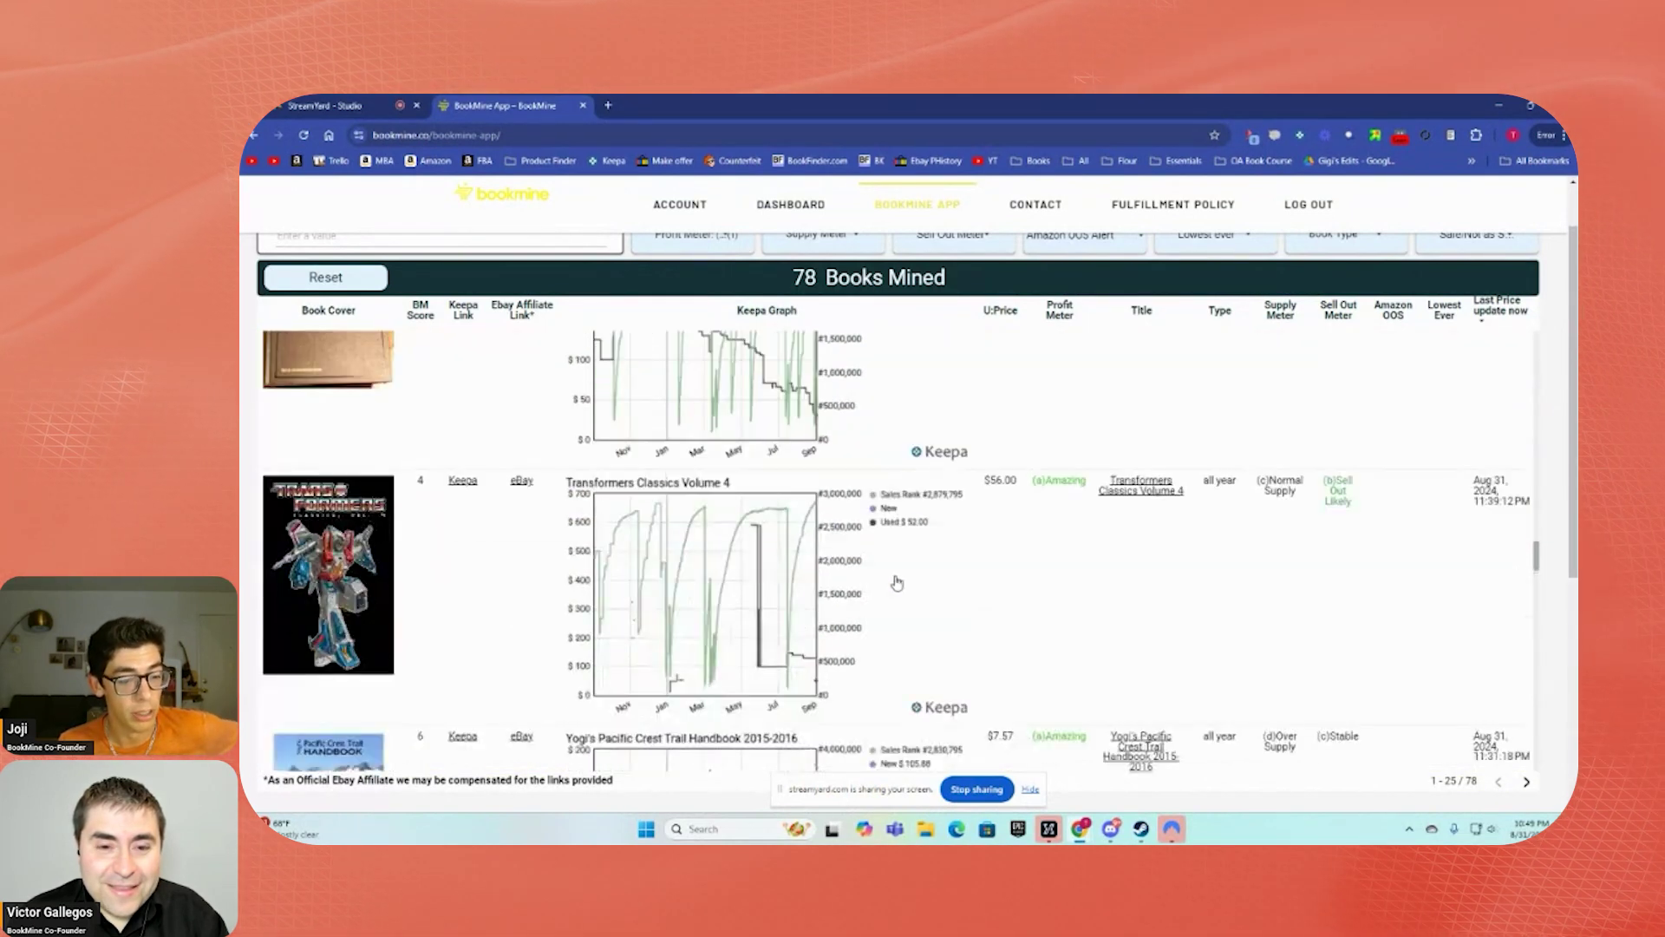
scroll(743, 496, up, 3)
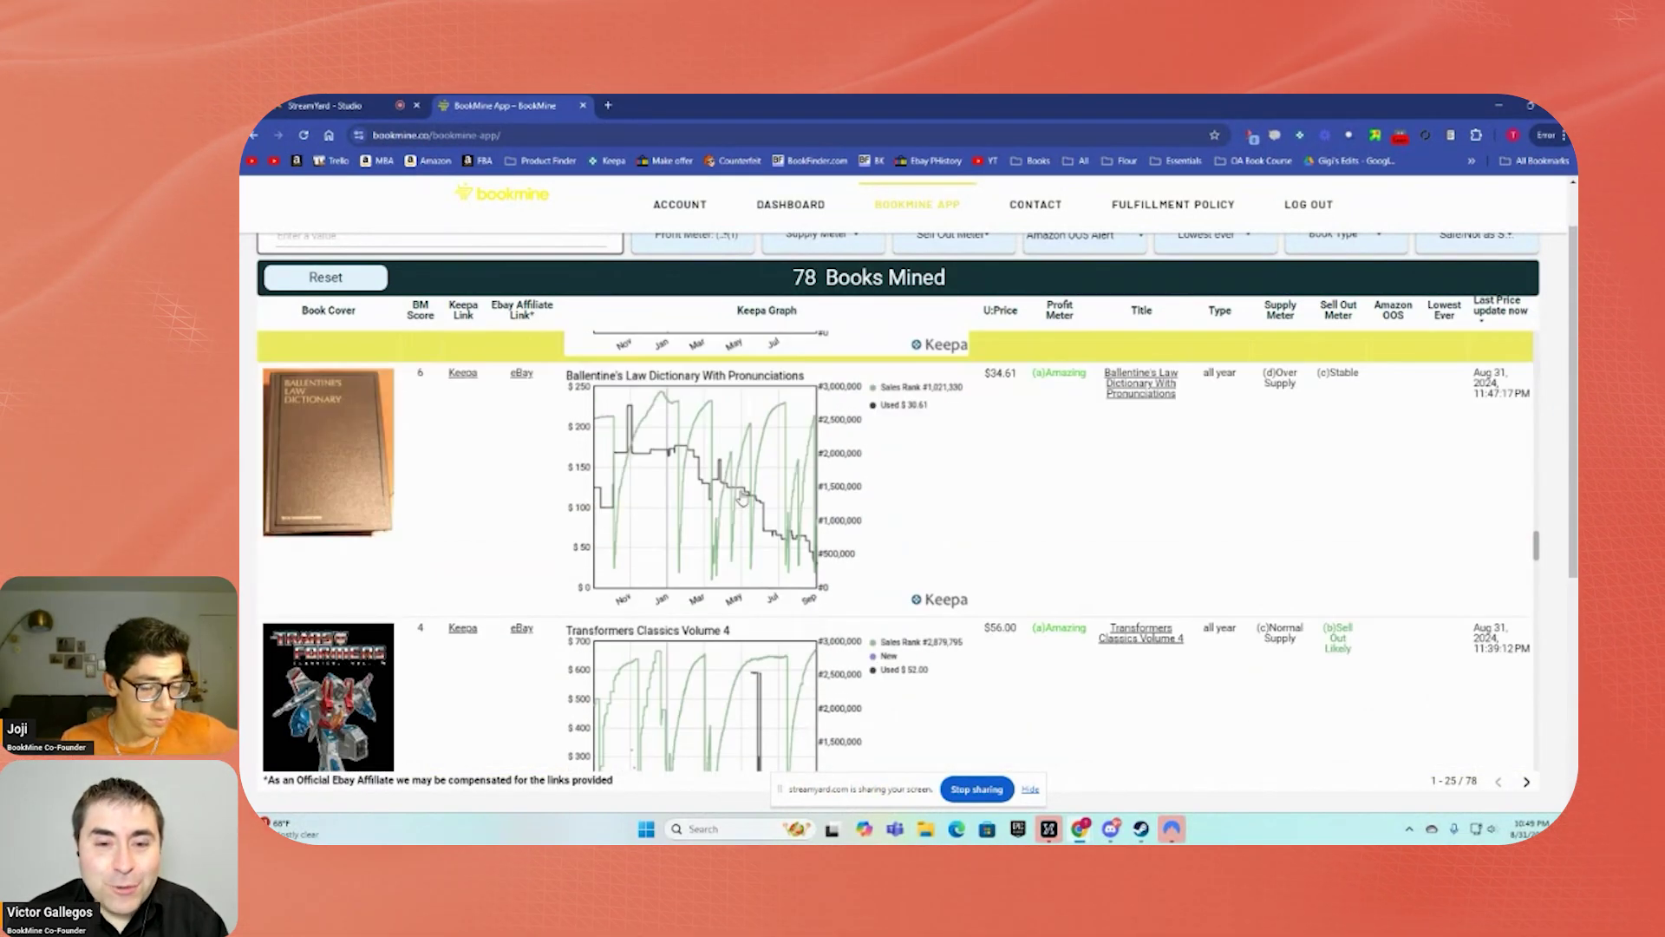
scroll(756, 509, up, 2)
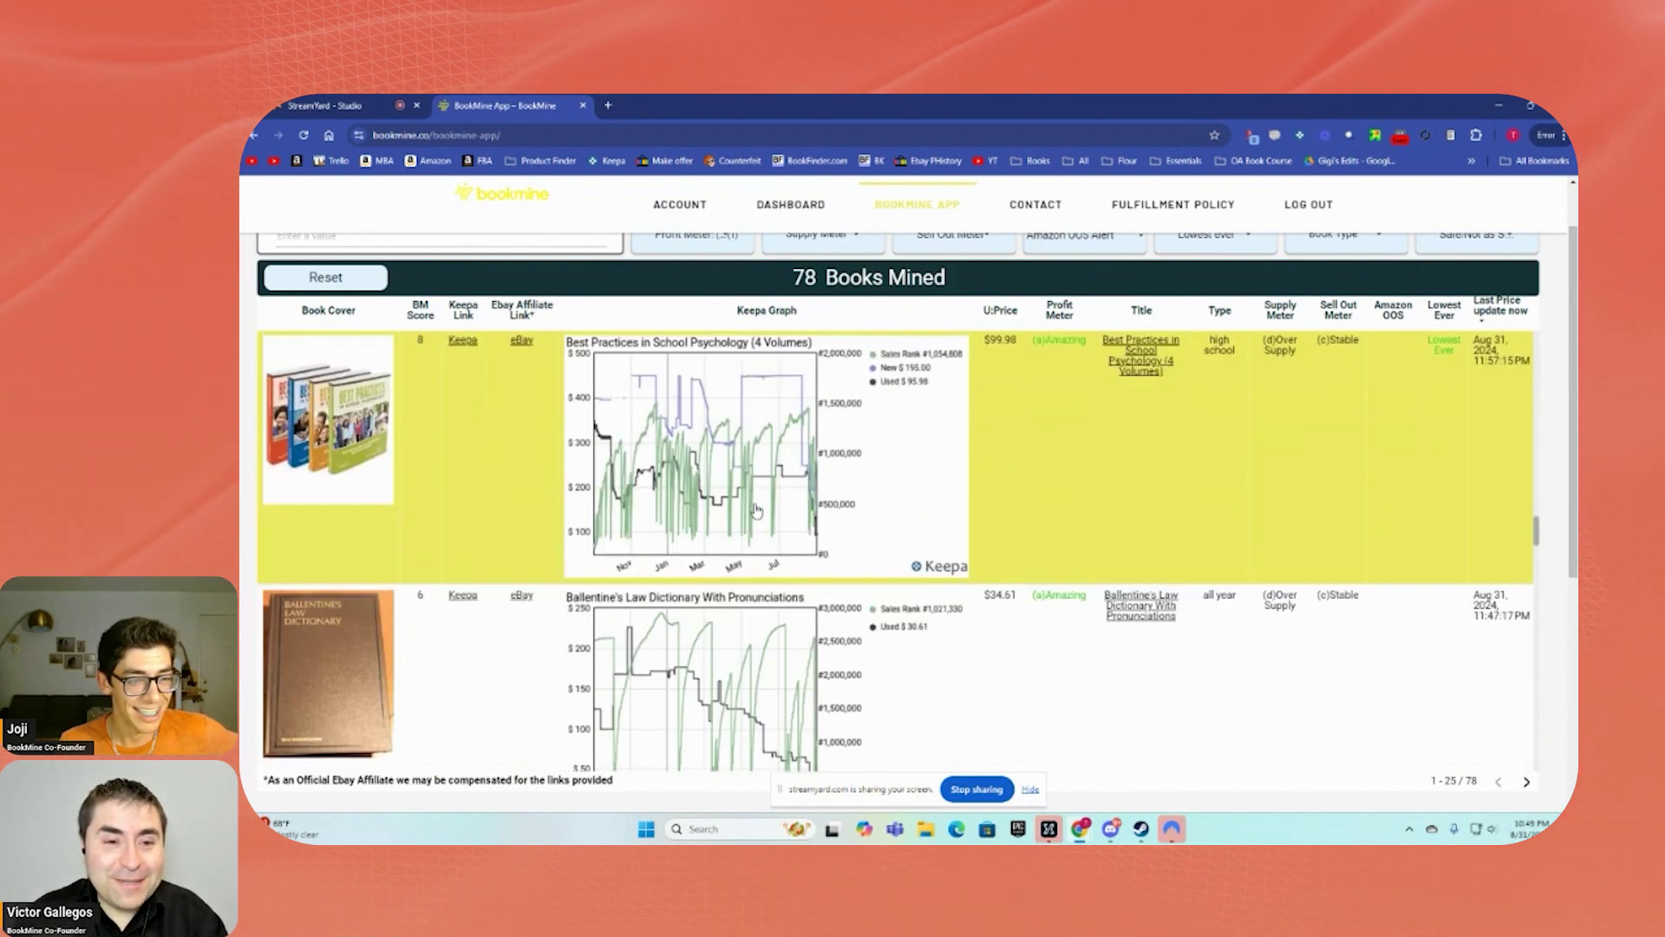
scroll(756, 509, down, 7)
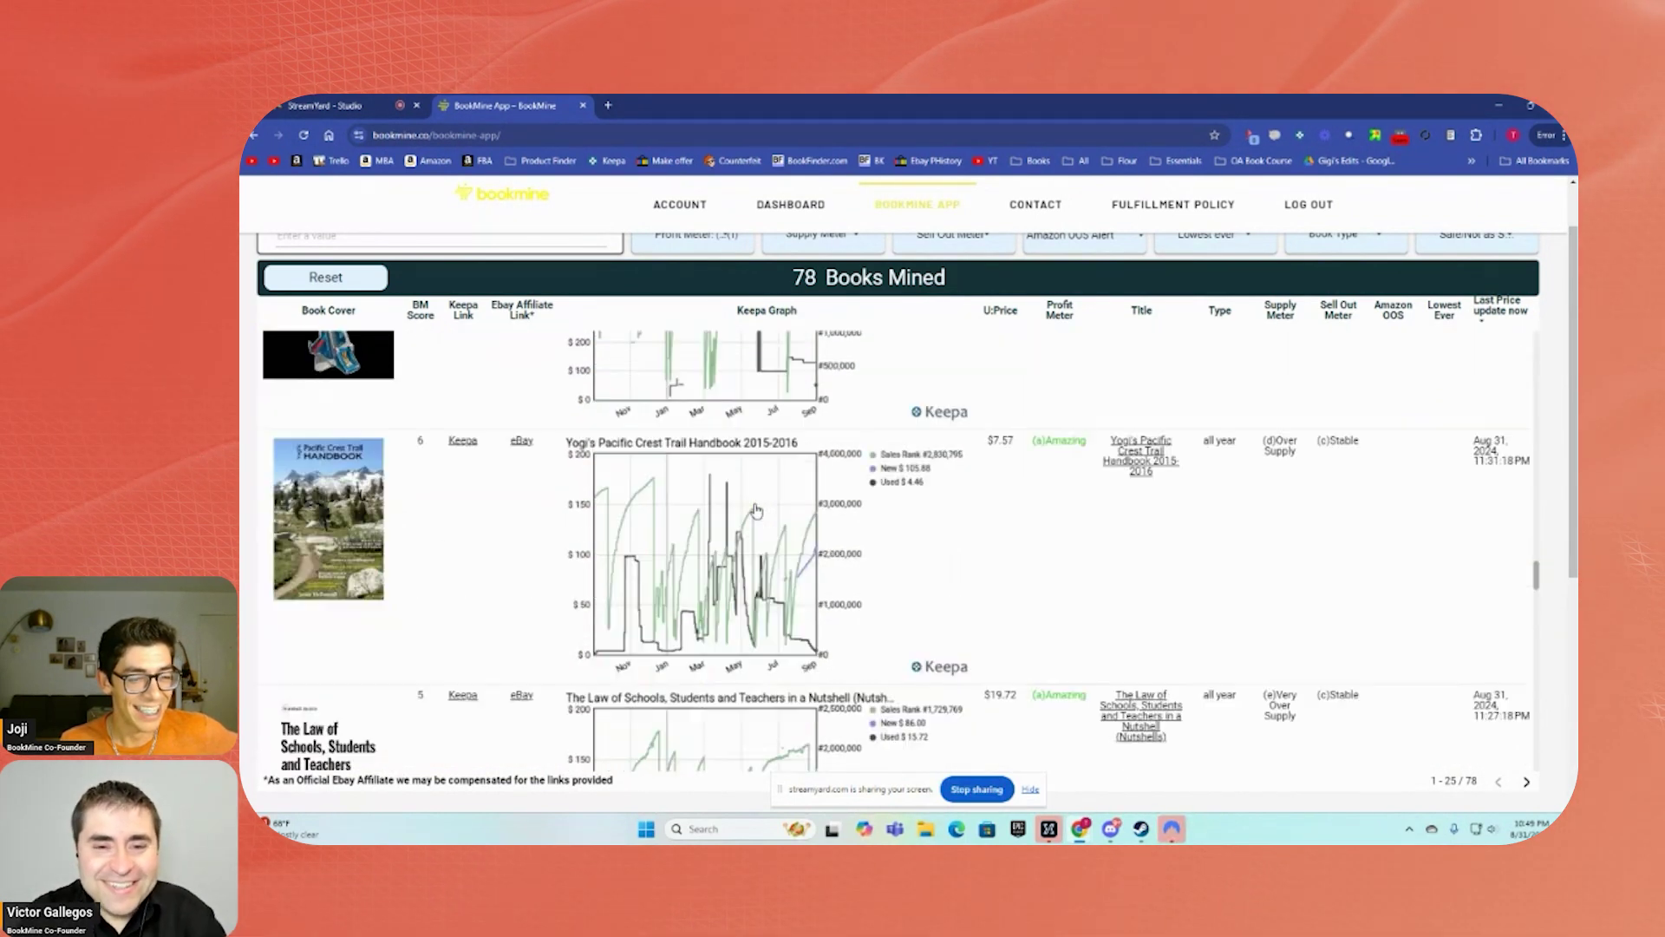
scroll(756, 509, up, 3)
scroll(759, 516, up, 2)
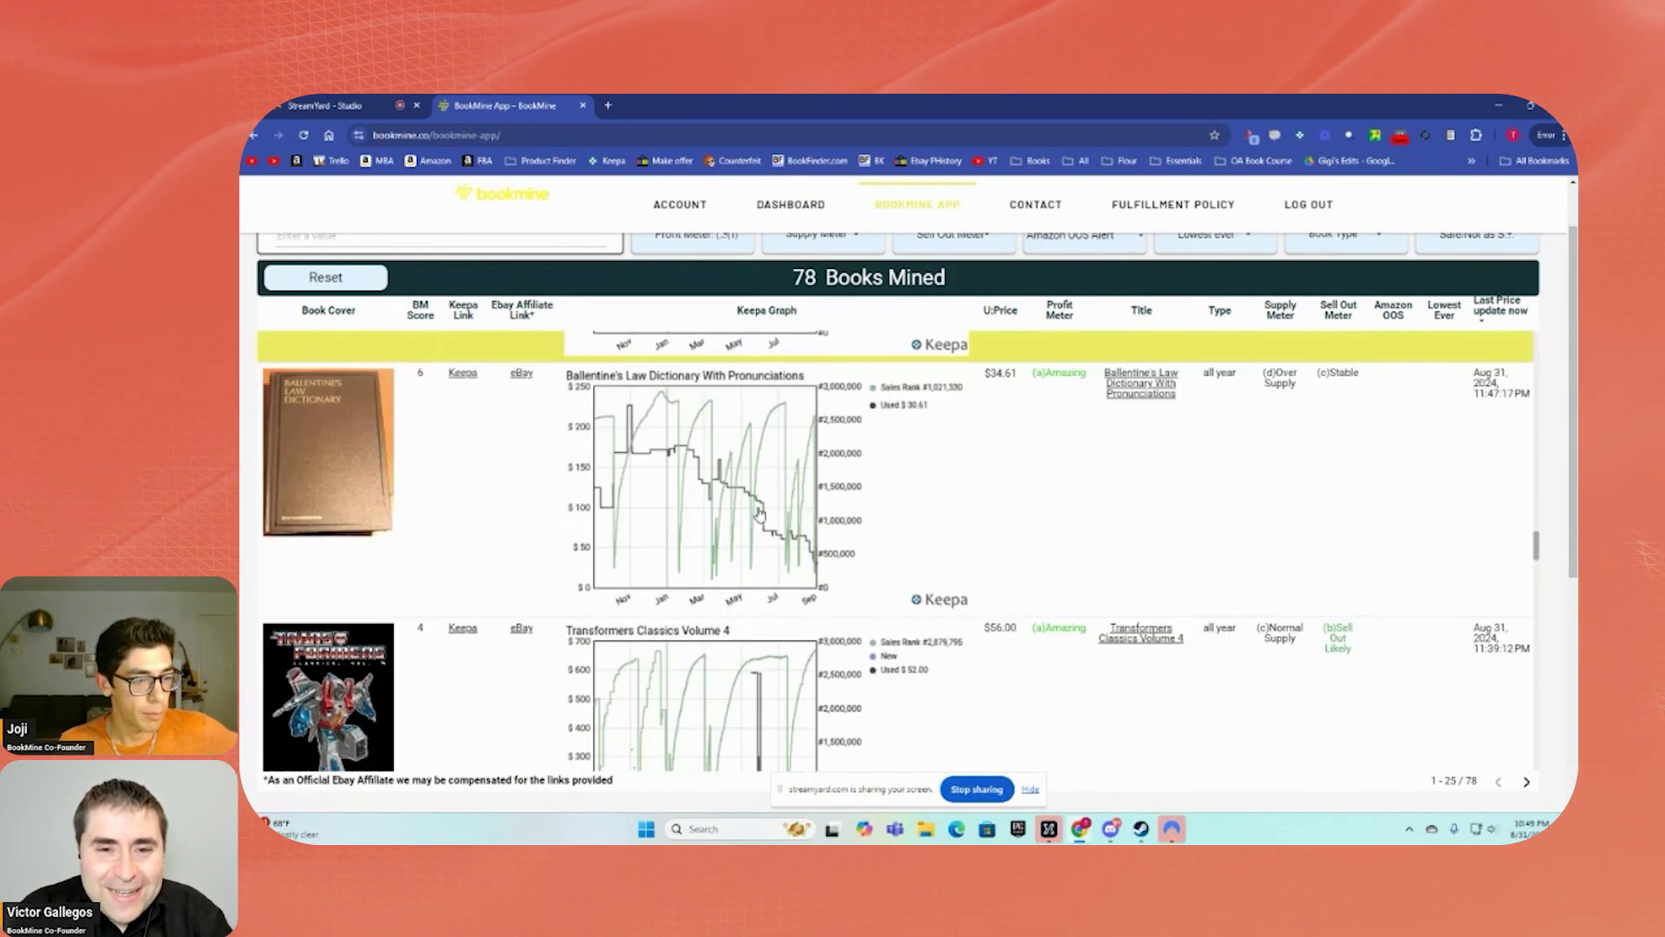
Open the Keepa page for Ballentine's Law Dictionary With Pronunciations and examine its used price, sales rank and offer count history
click(462, 373)
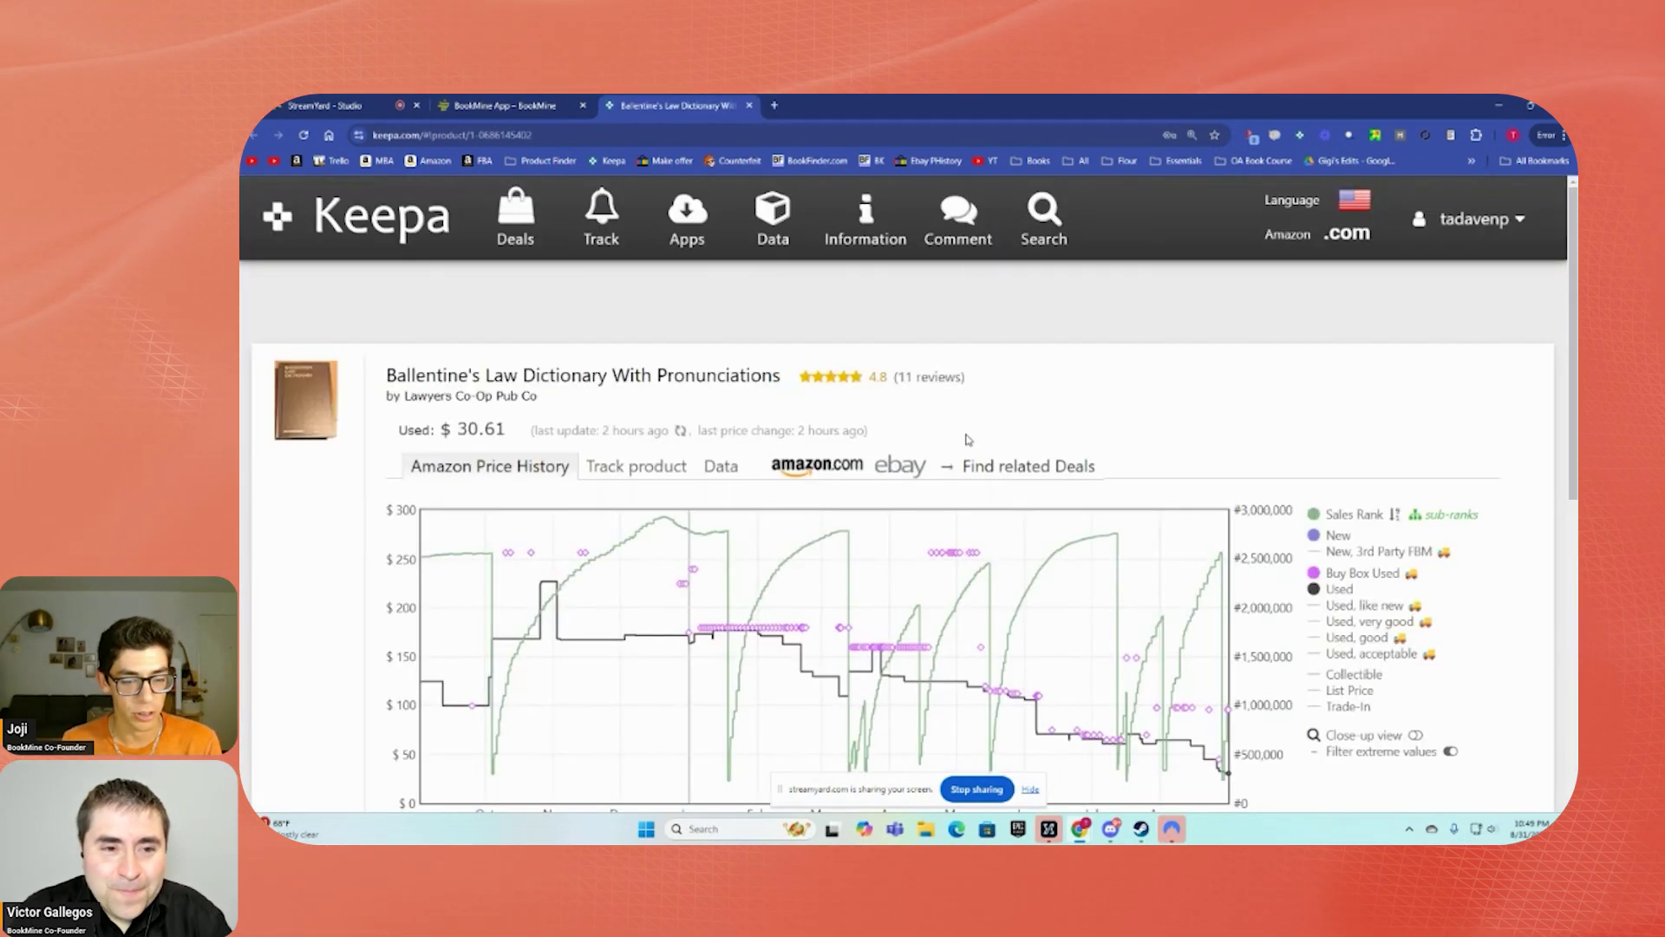
scroll(1058, 449, down, 2)
scroll(1058, 449, down, 2)
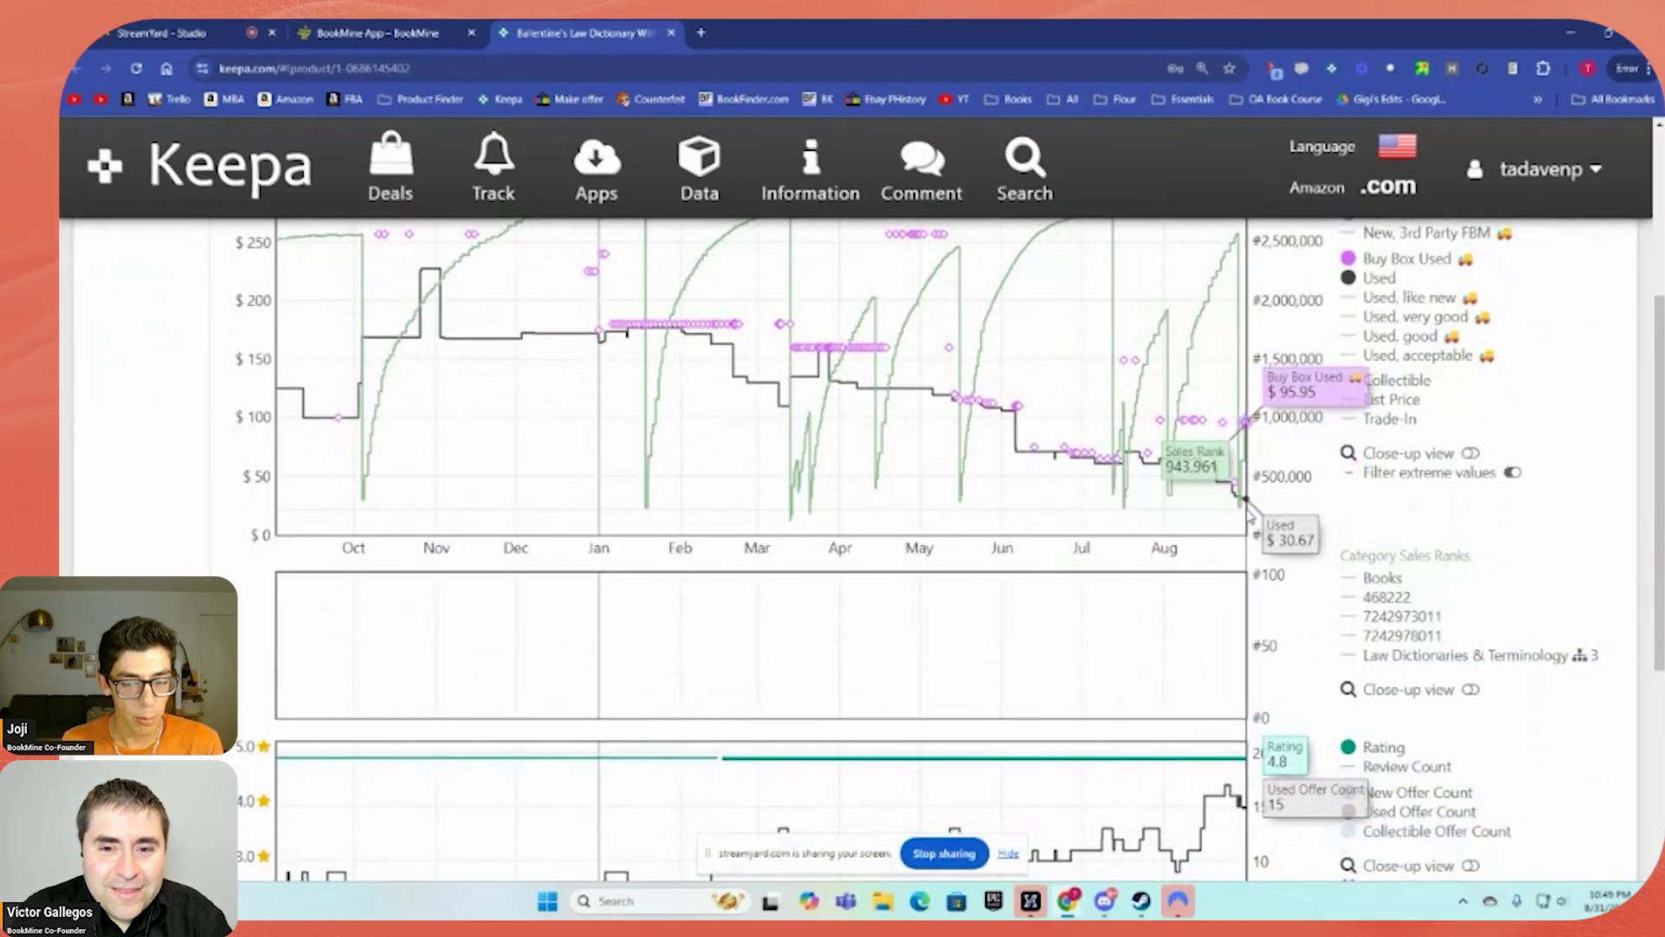
scroll(1249, 516, up, 3)
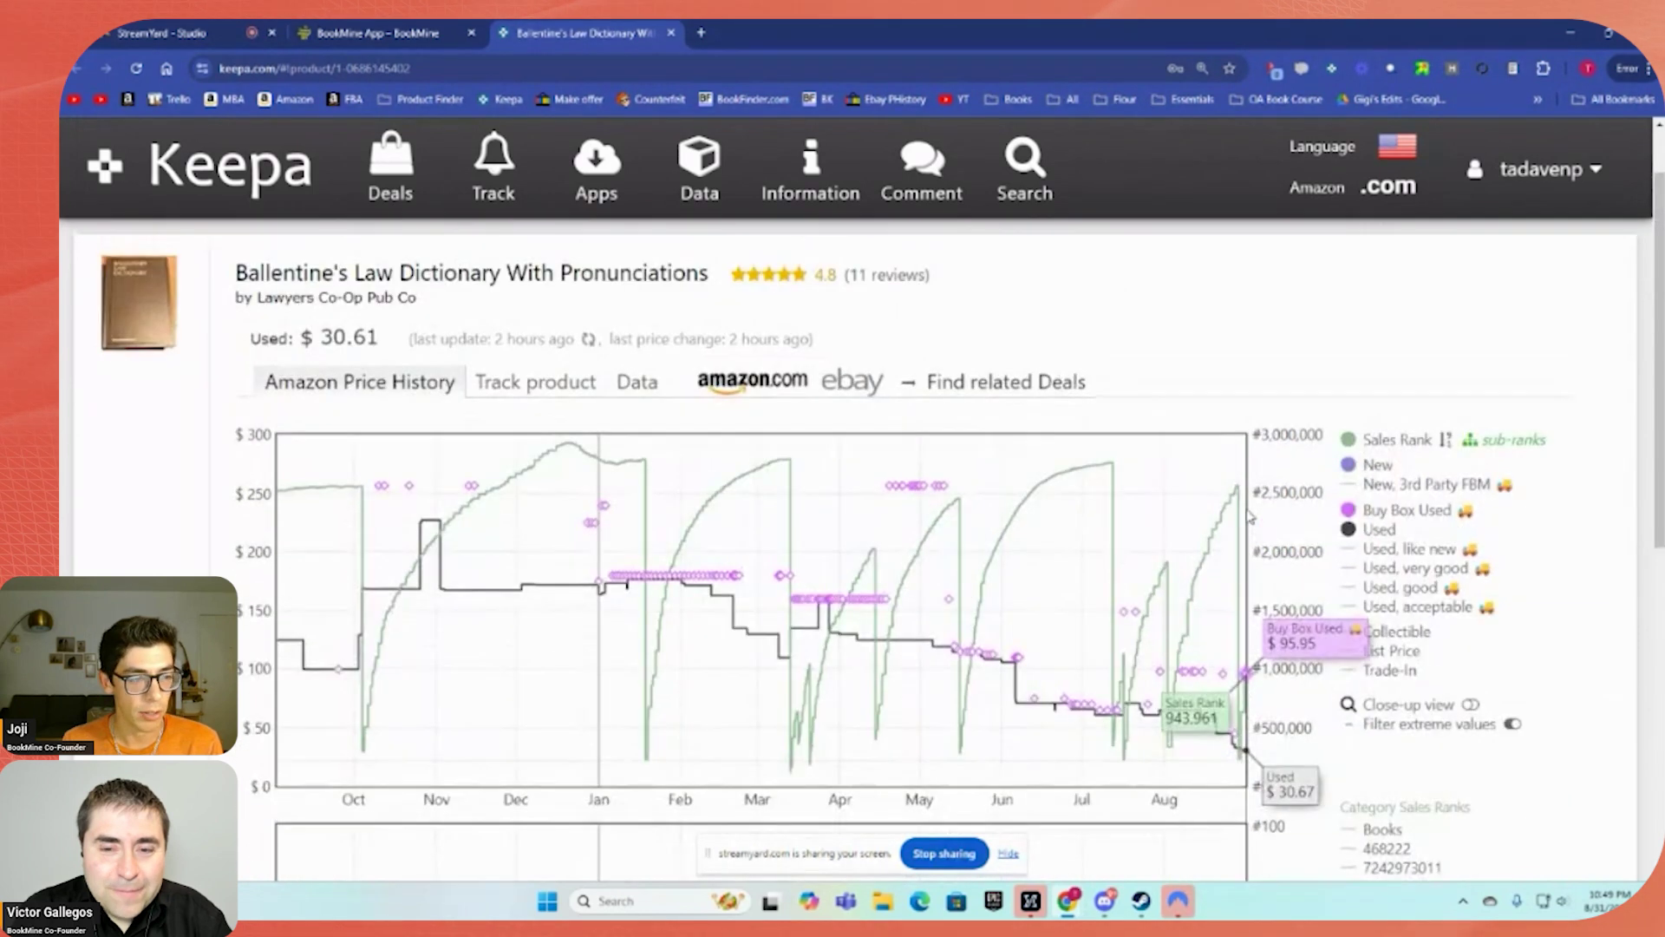
scroll(1127, 494, down, 3)
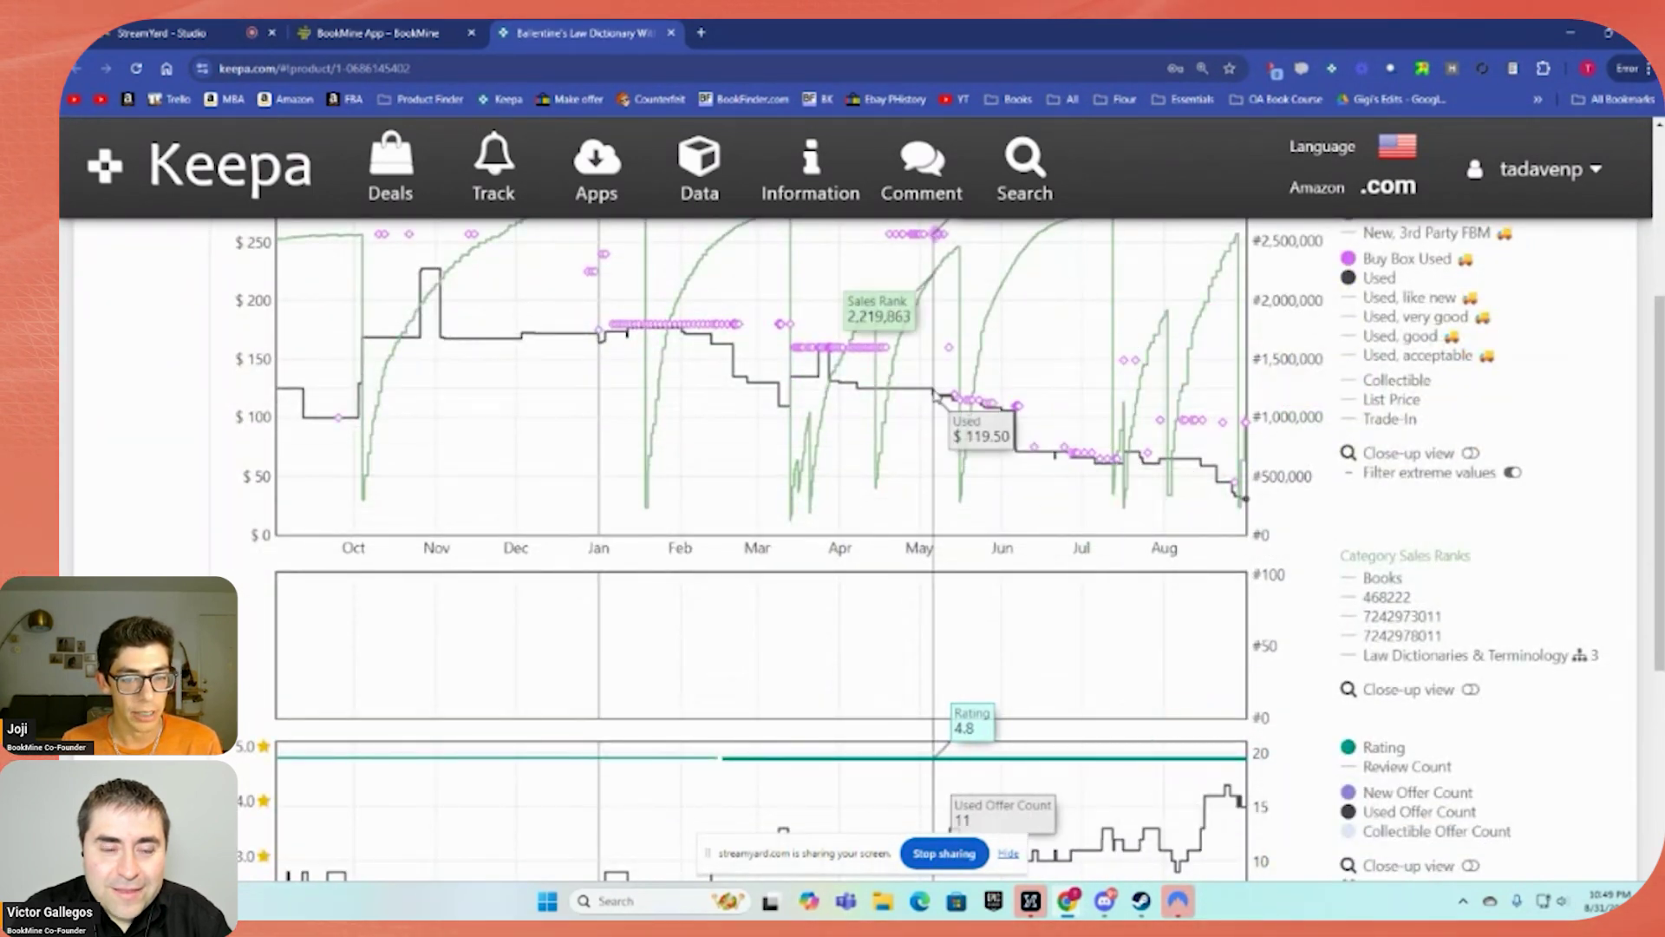
scroll(868, 399, up, 3)
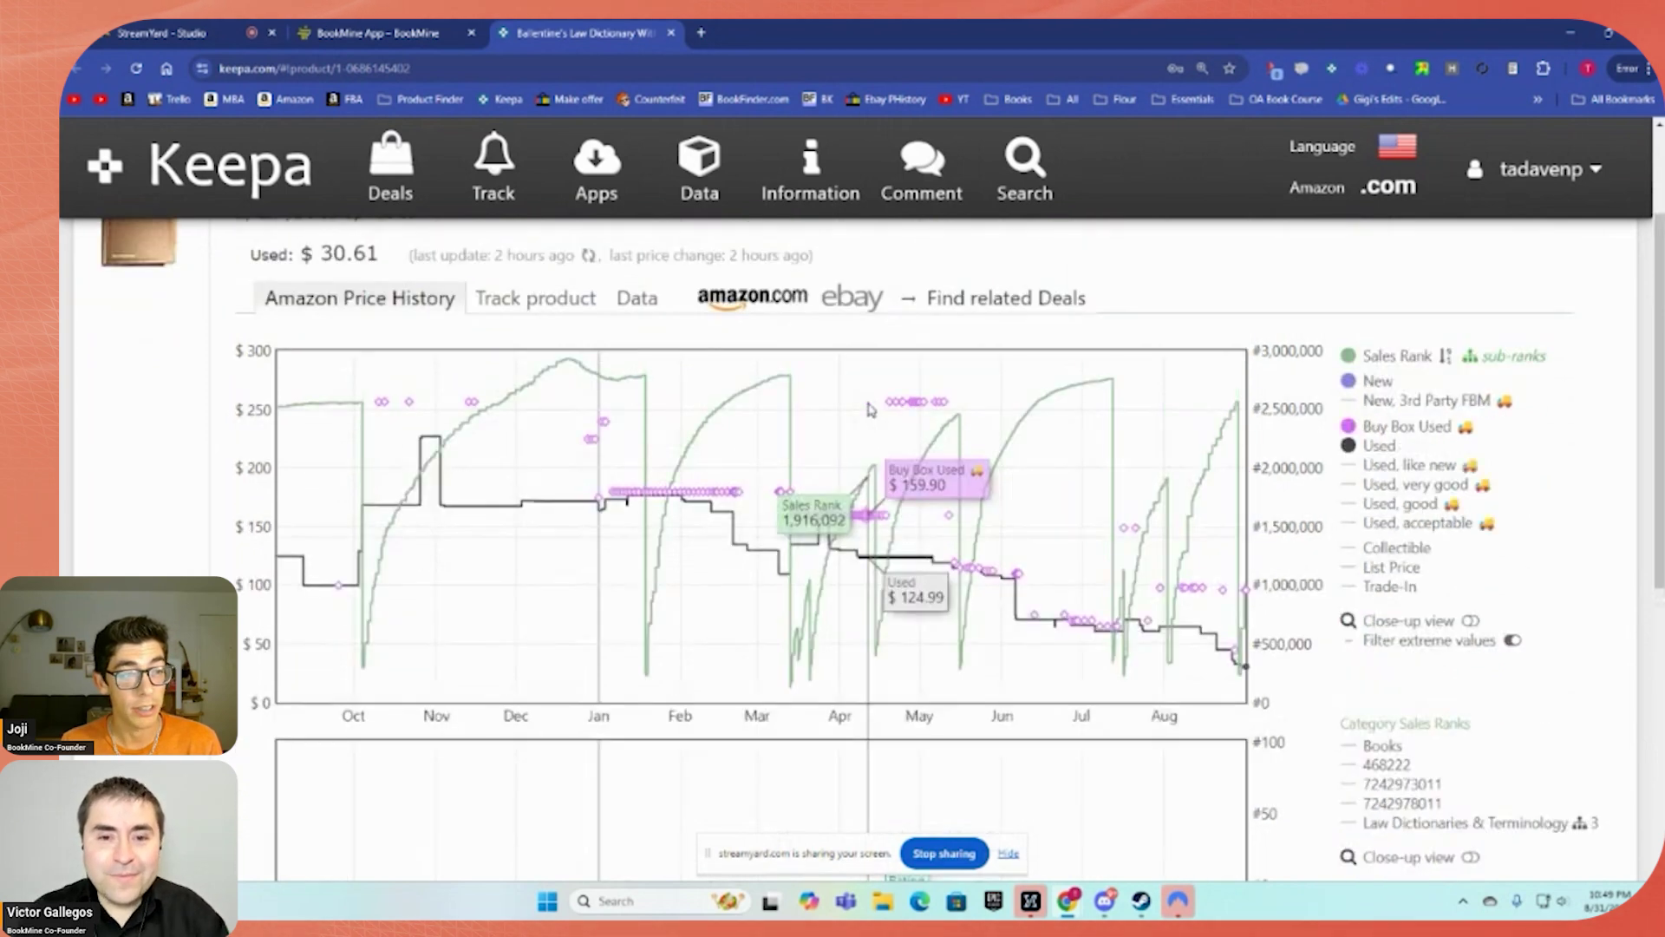
scroll(546, 403, down, 1)
scroll(547, 404, up, 1)
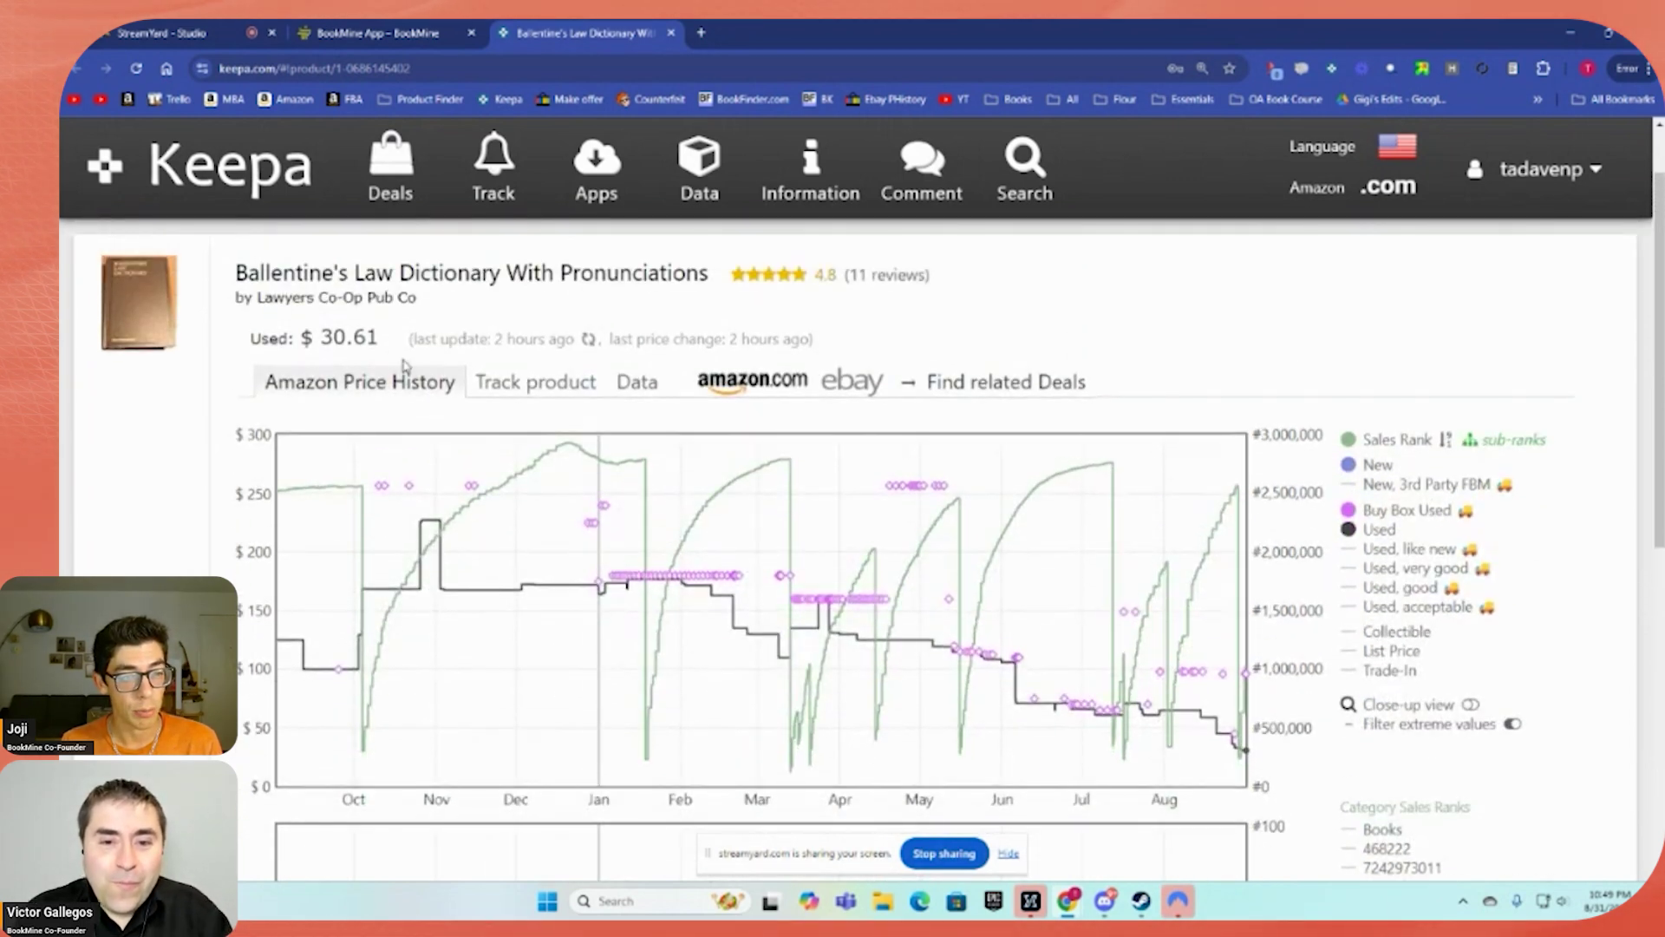
scroll(954, 659, down, 1)
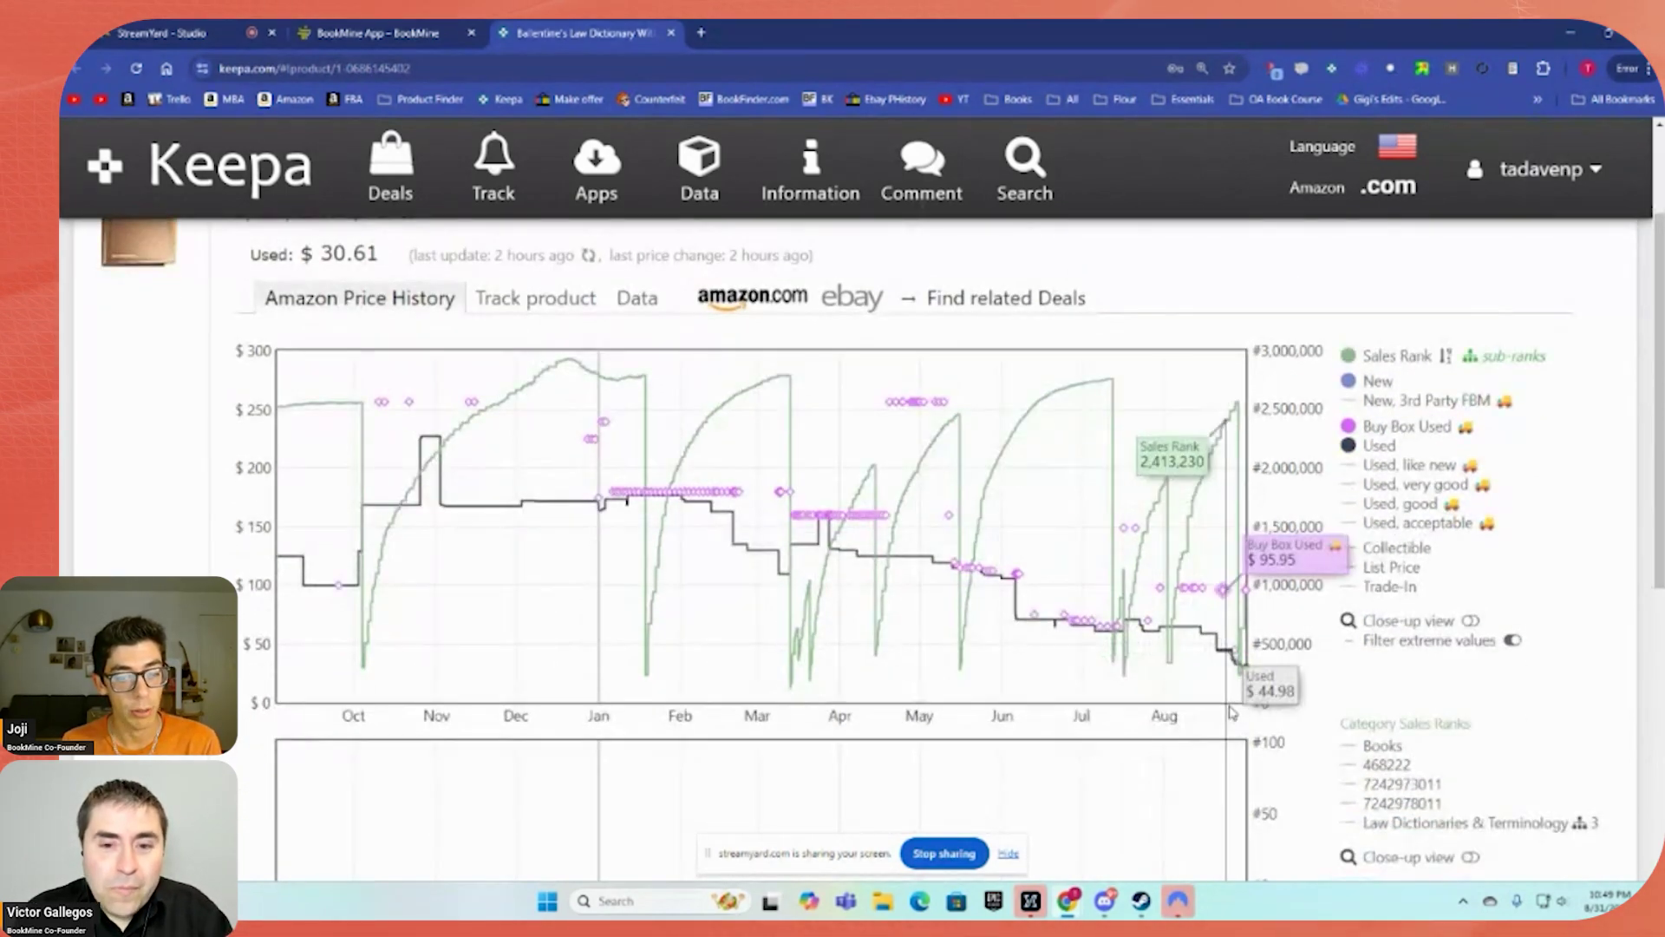
scroll(1301, 694, down, 4)
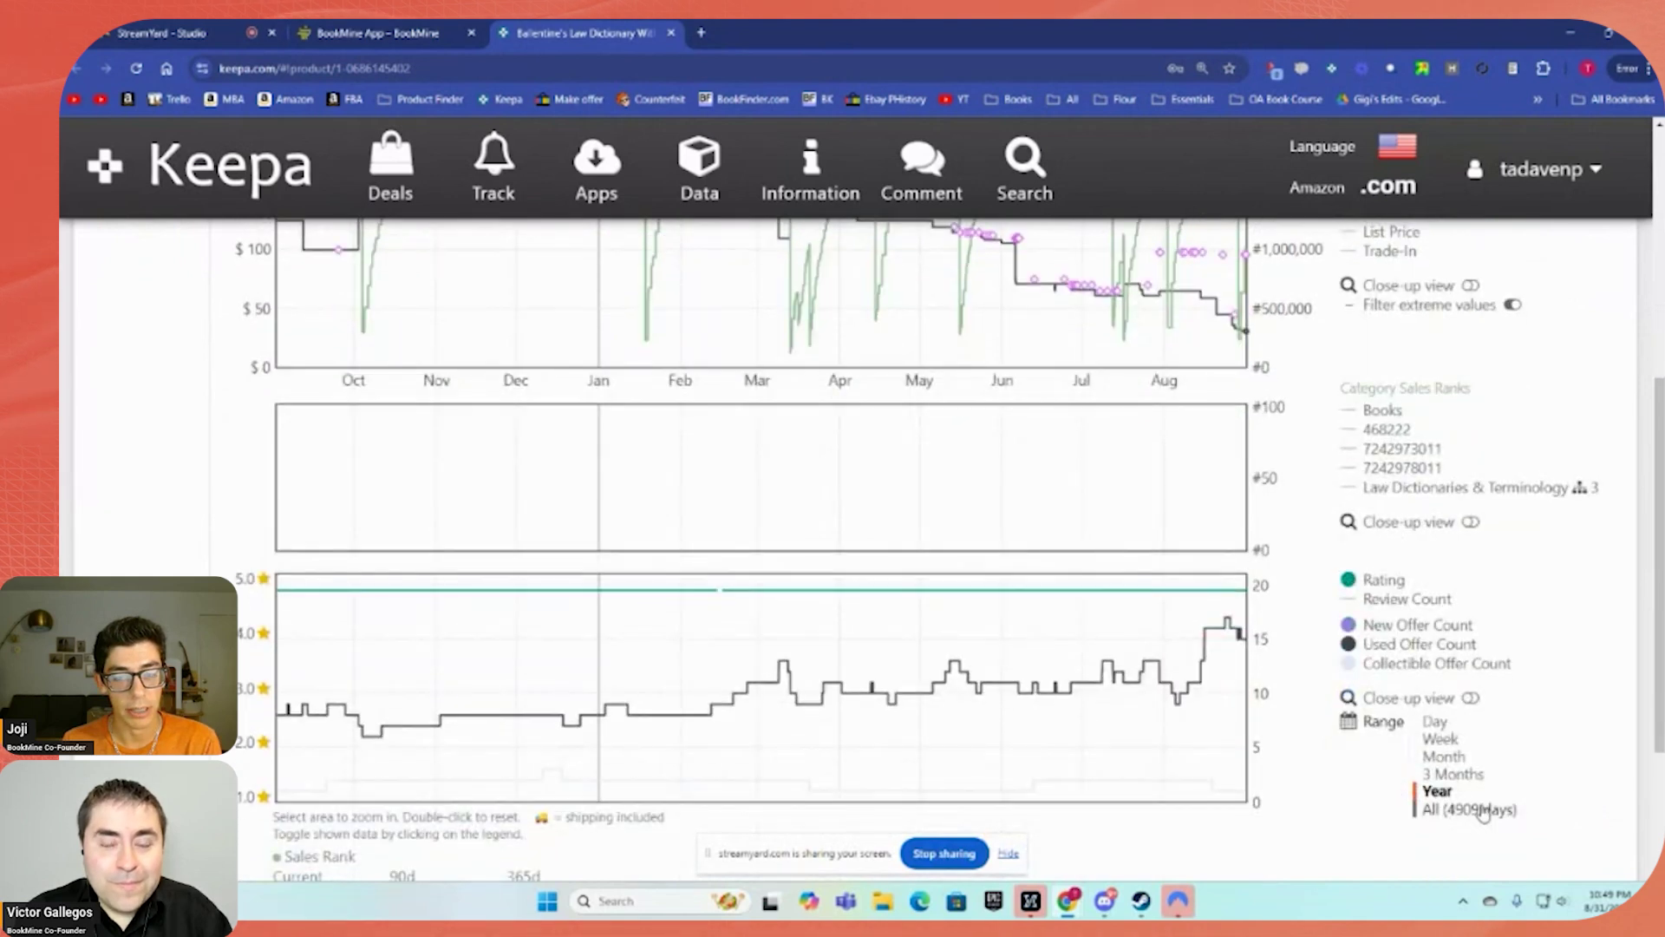
View the law dictionary's price history over the full range, and return the chart to the Year range
click(1472, 808)
click(1477, 792)
scroll(1422, 737, up, 5)
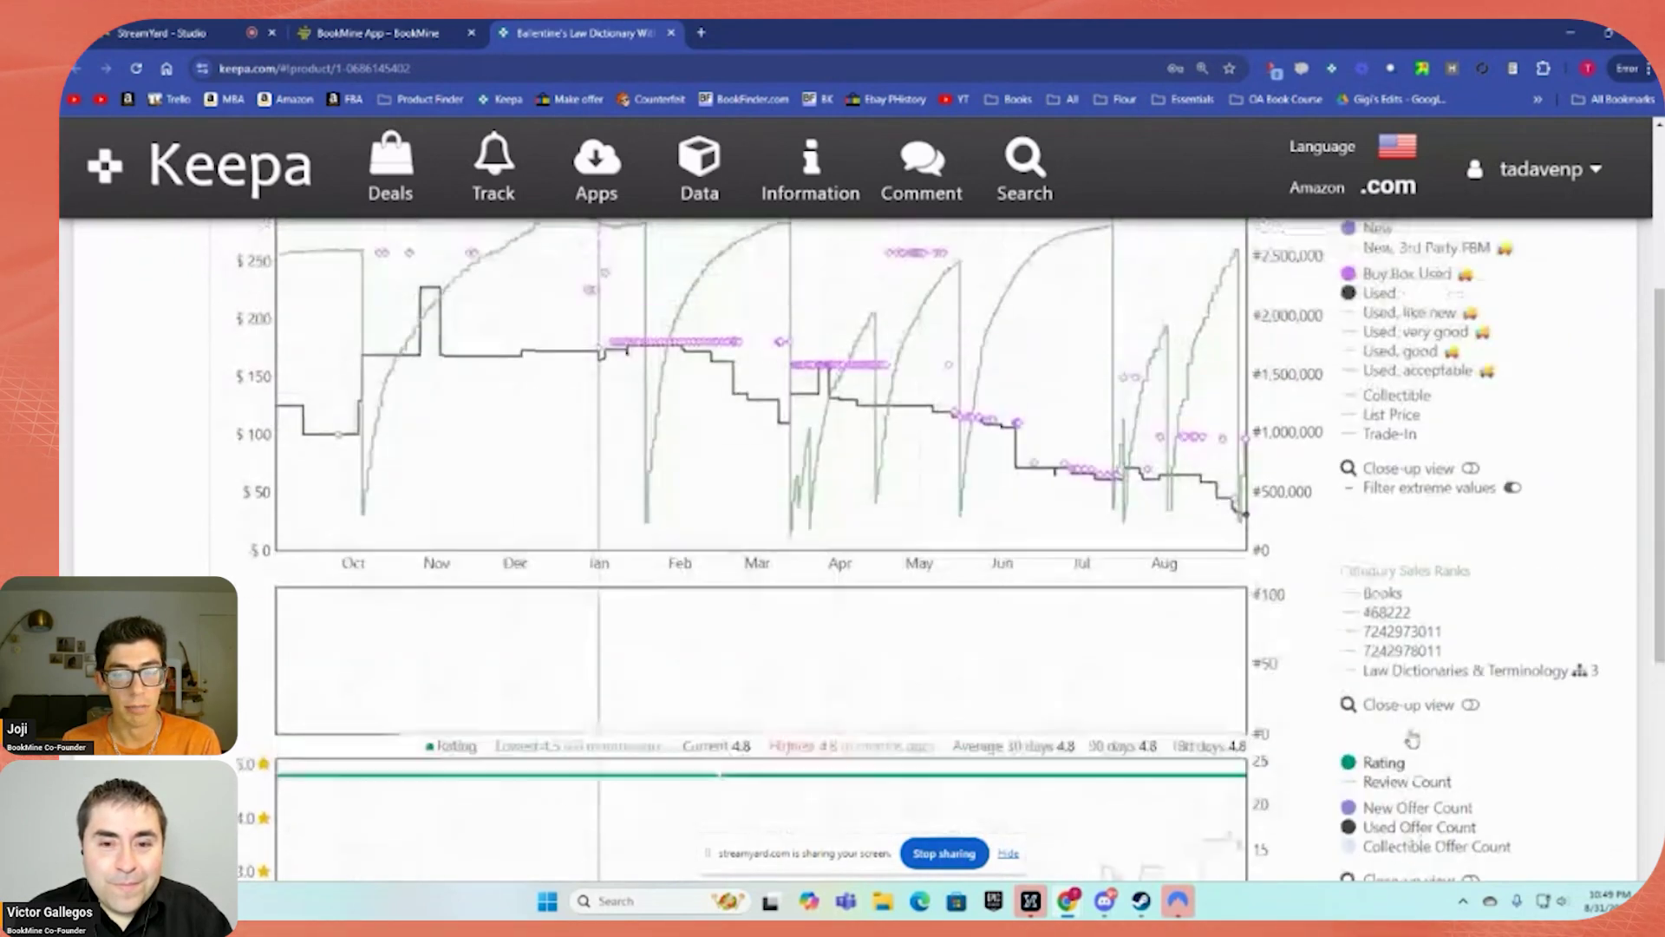
Return to the BookMine results and review the Keepa graphs of the books listed above the law dictionary
click(347, 33)
scroll(657, 447, up, 3)
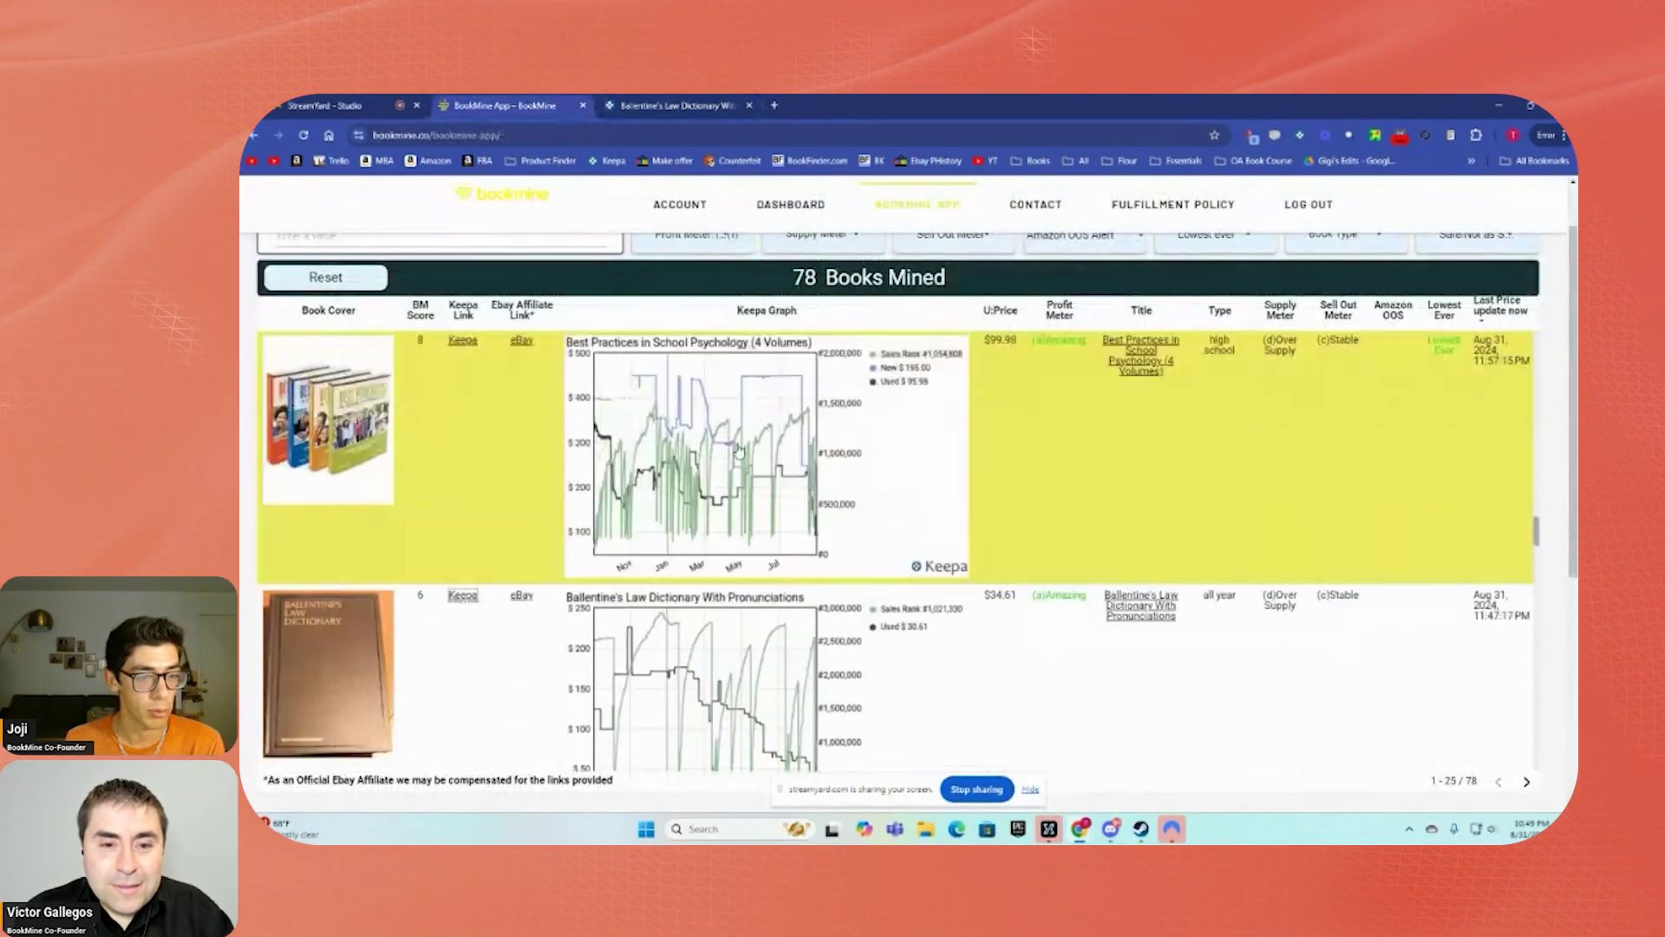
scroll(739, 450, up, 1)
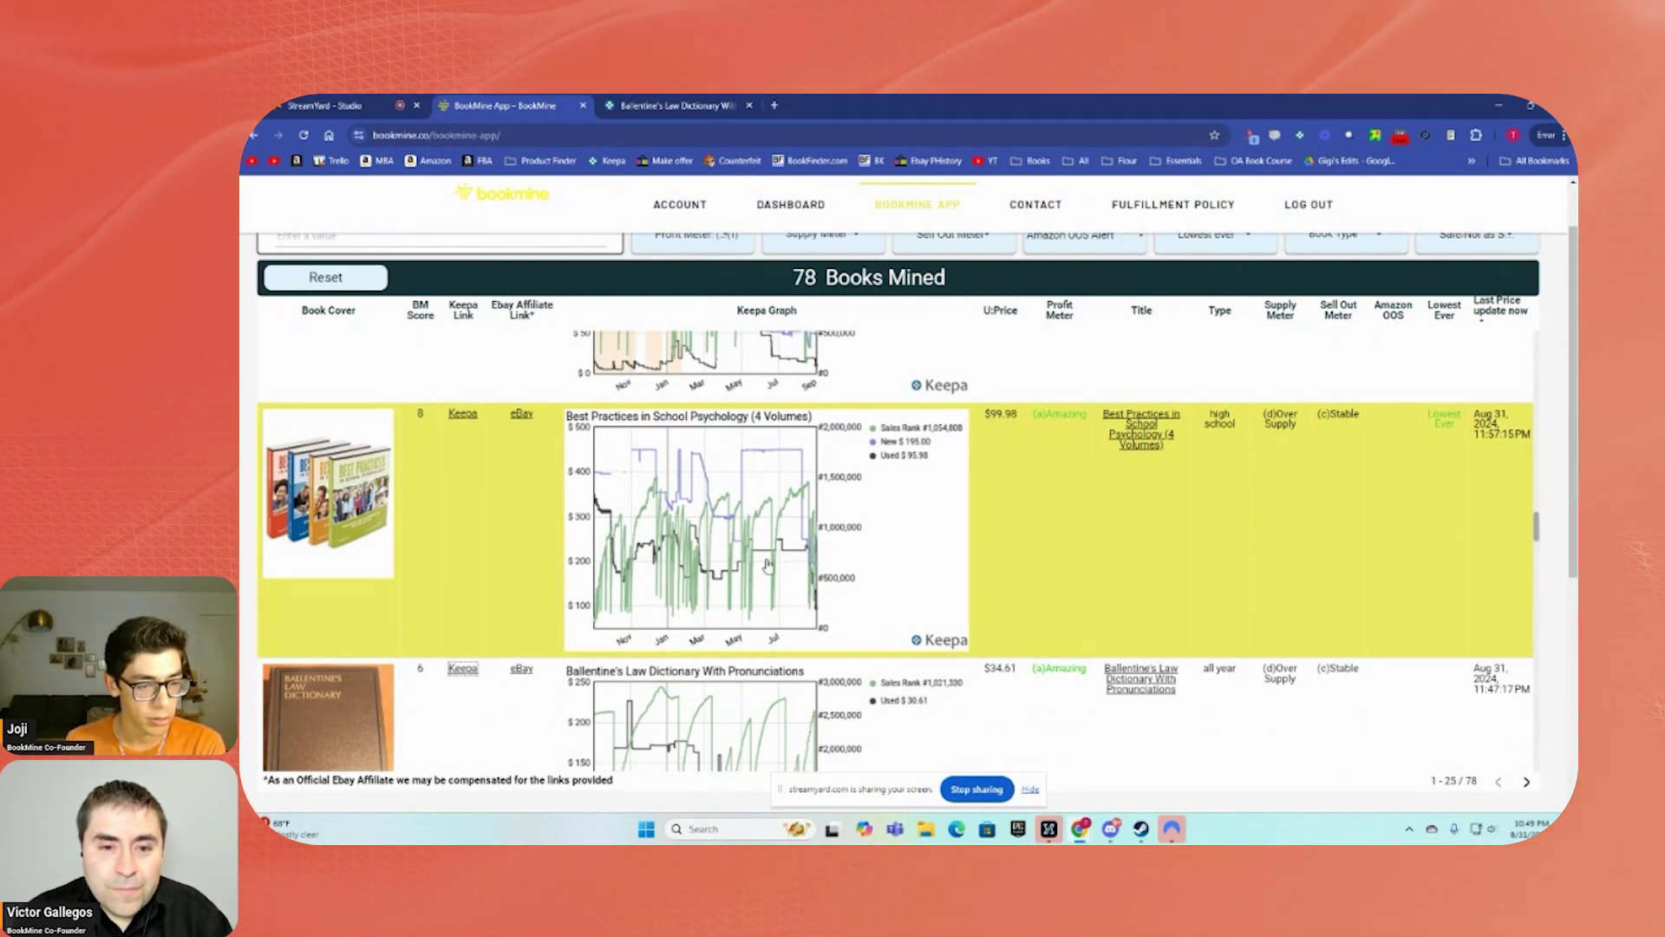
scroll(762, 547, up, 10)
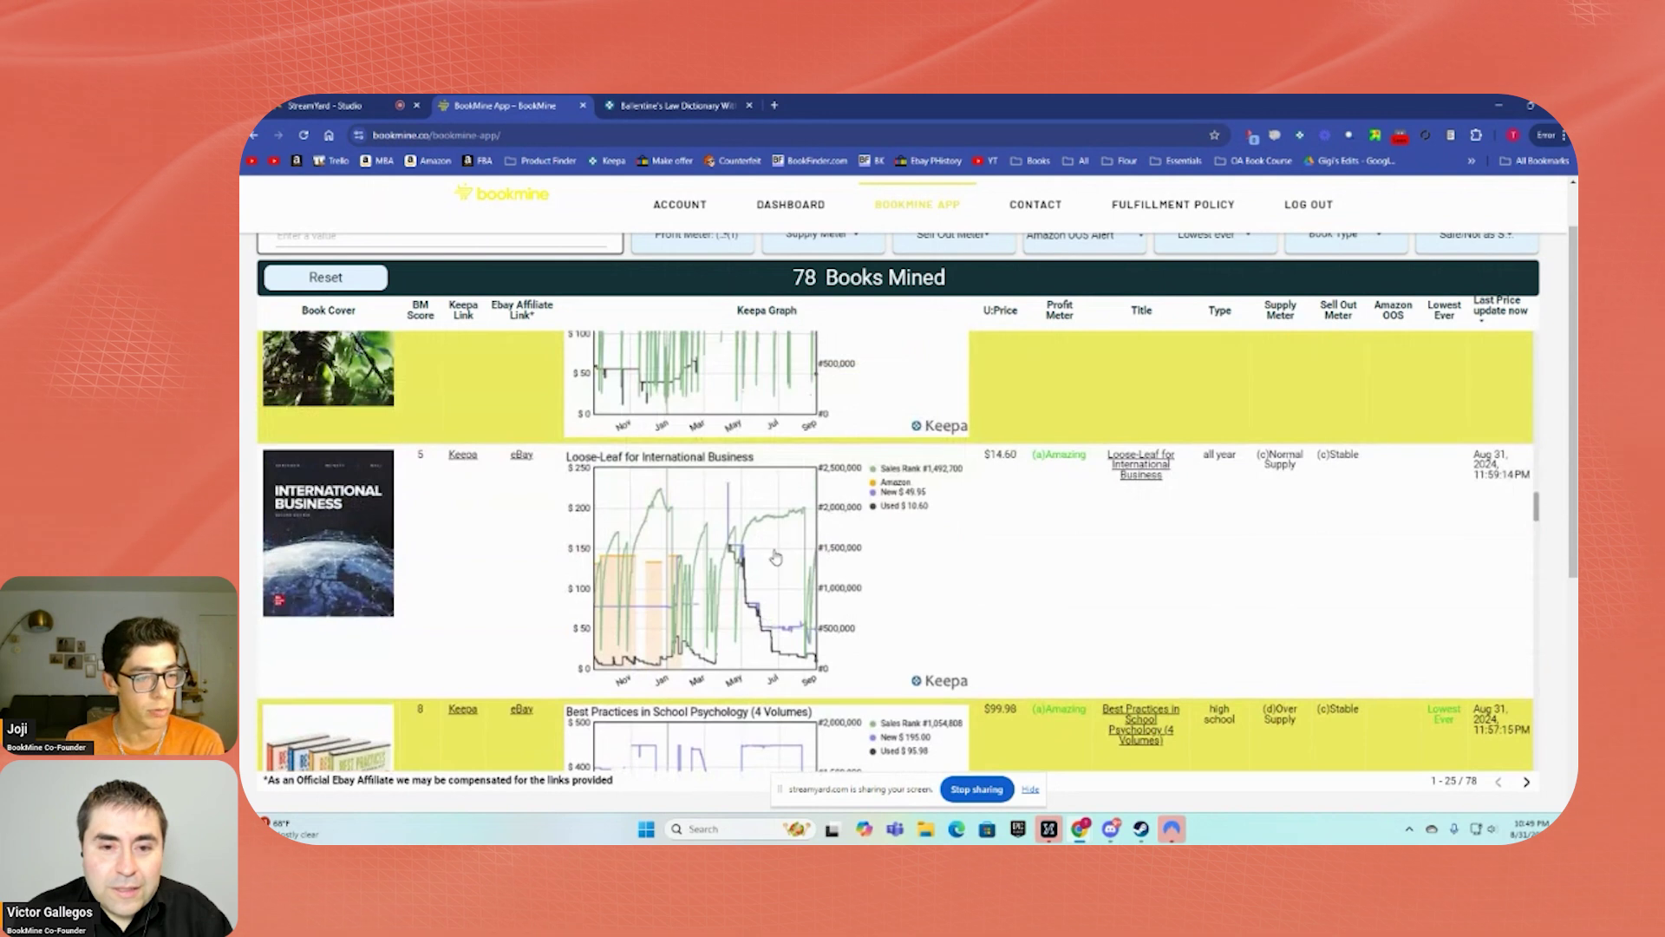
scroll(784, 552, up, 6)
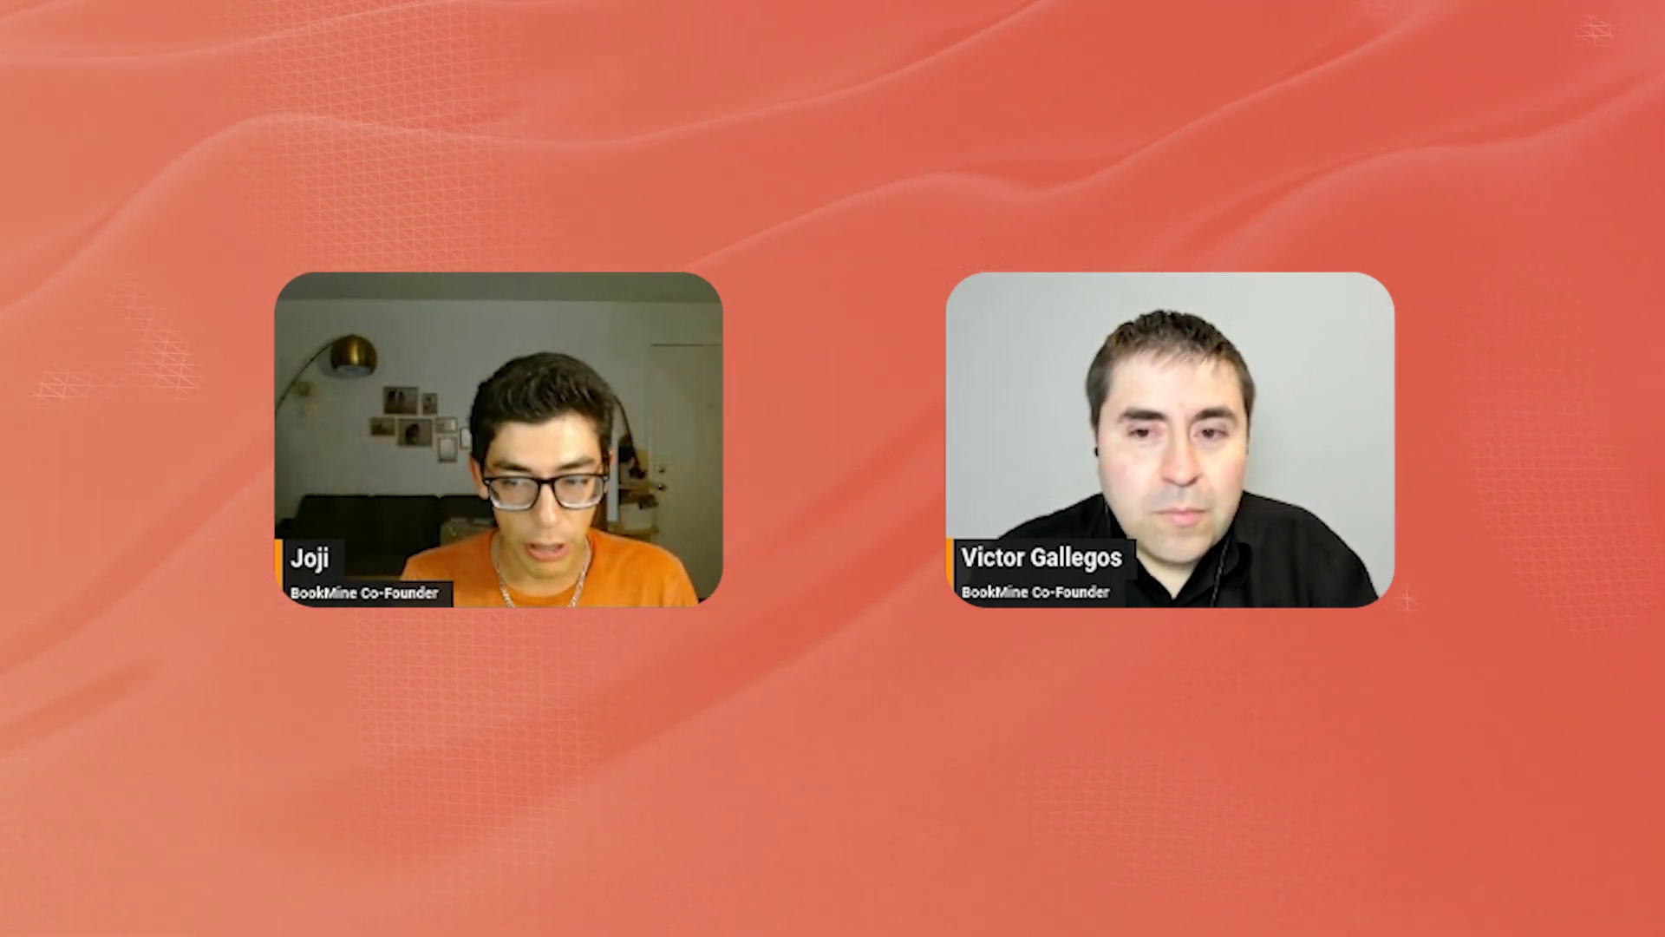
scroll(1513, 518, up, 5)
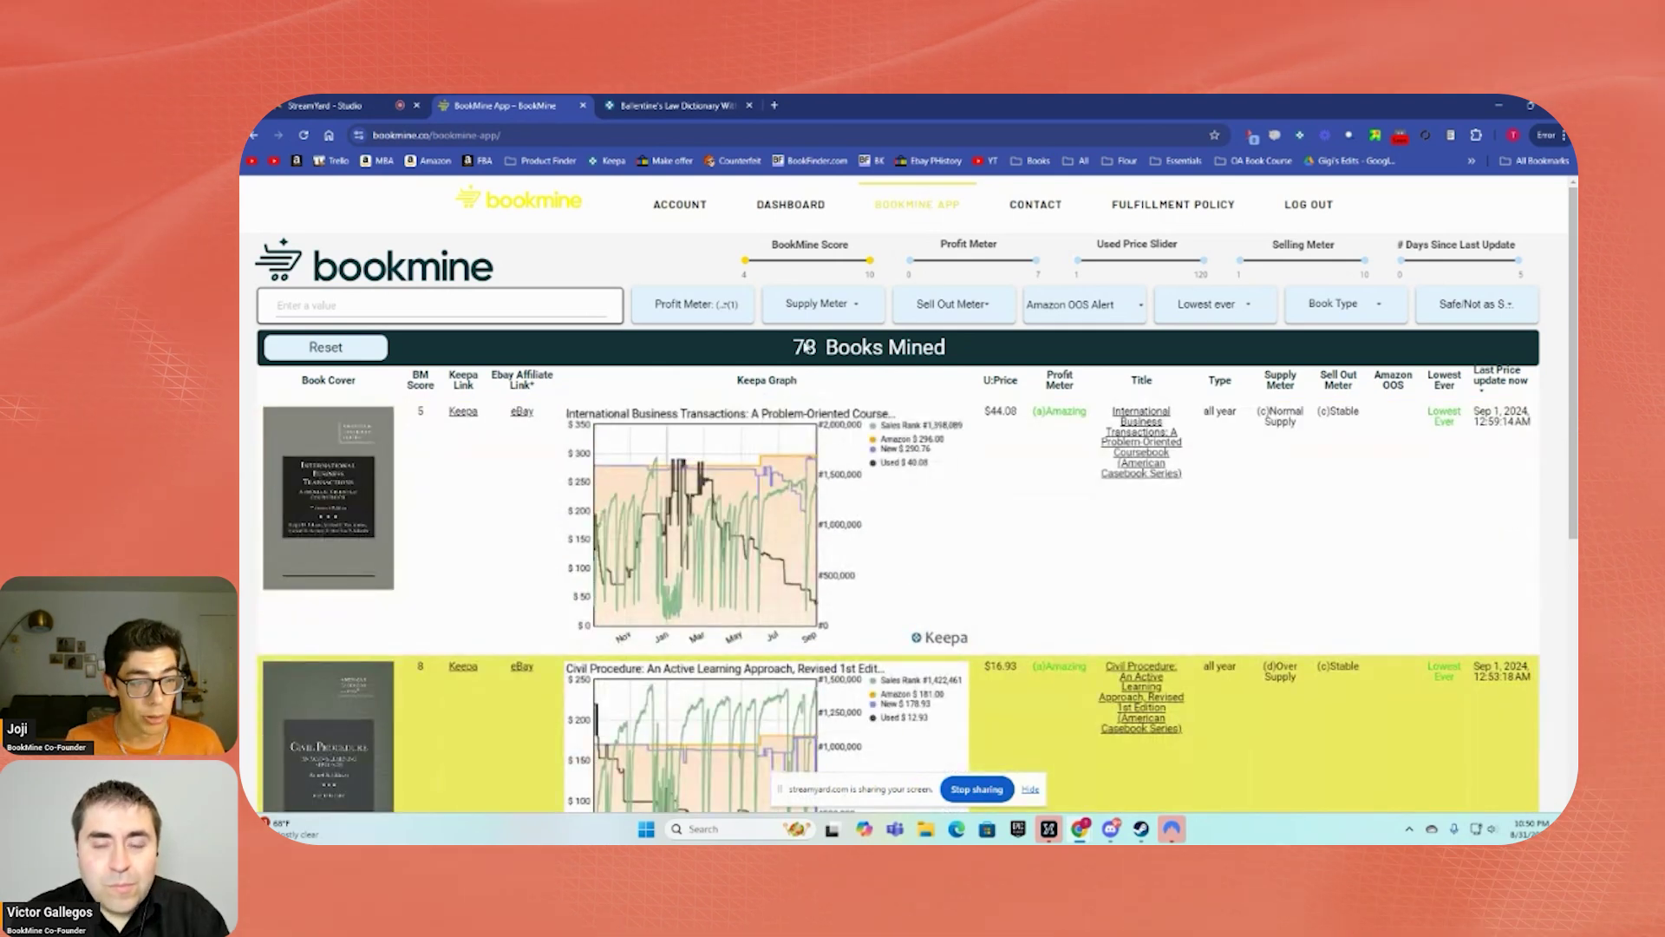
Widen the Profit Meter filter to (a)Amazing, (b)Great and (c)Good, excluding (d)Close, and look through the matching books
click(693, 303)
click(654, 325)
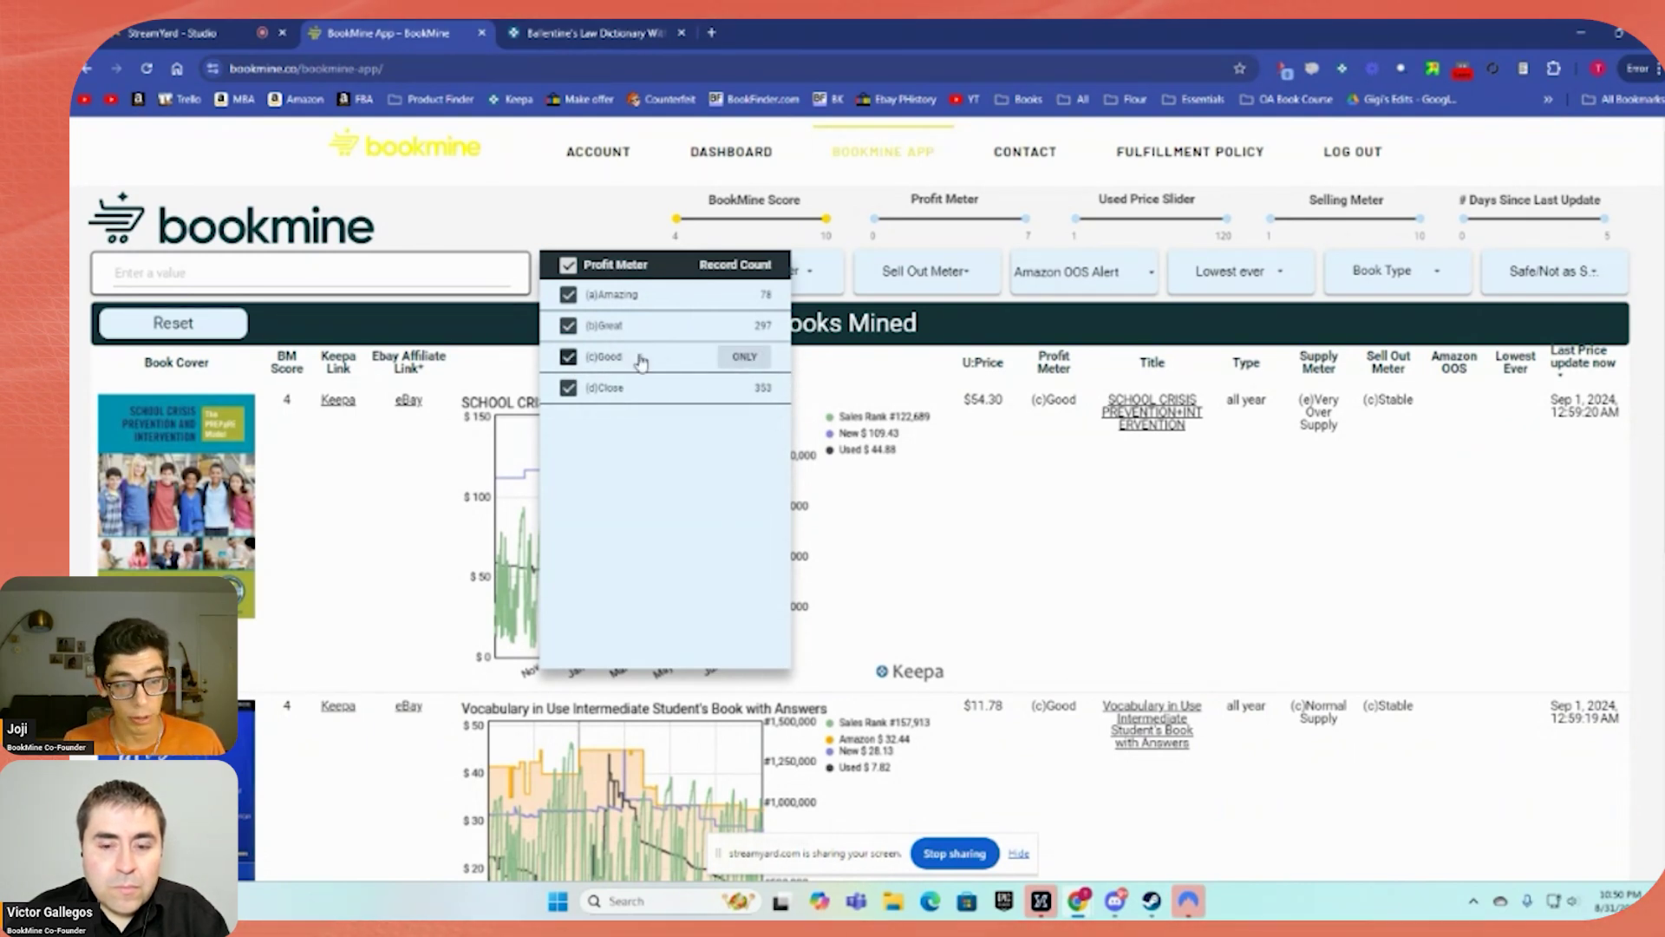
click(743, 358)
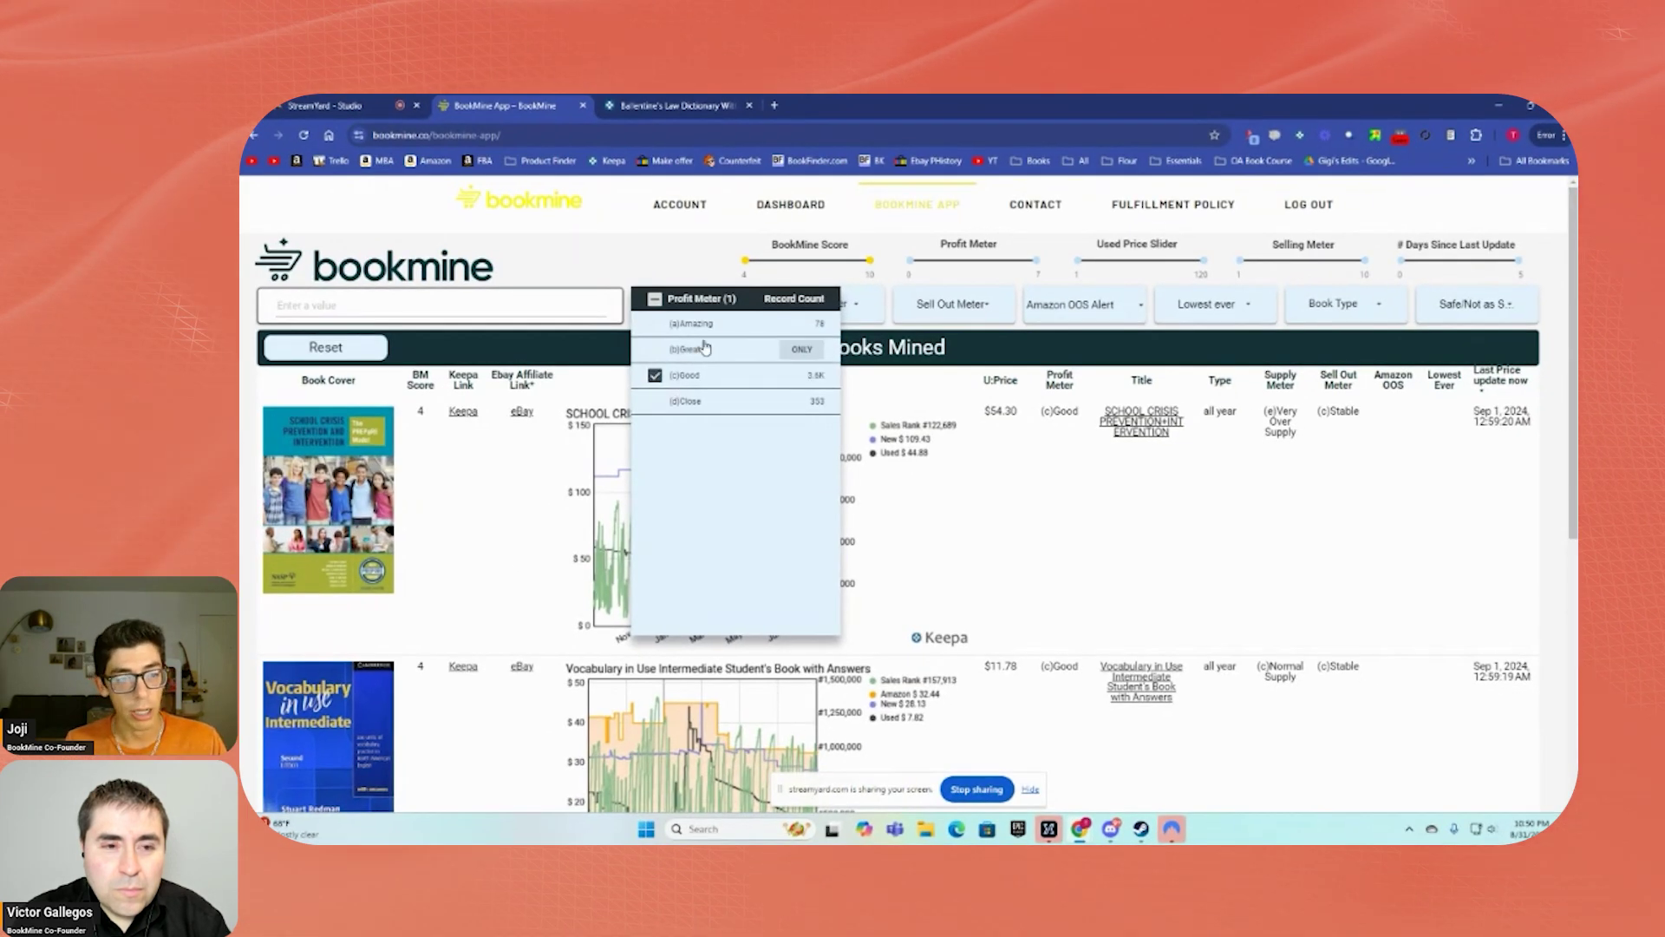
click(666, 323)
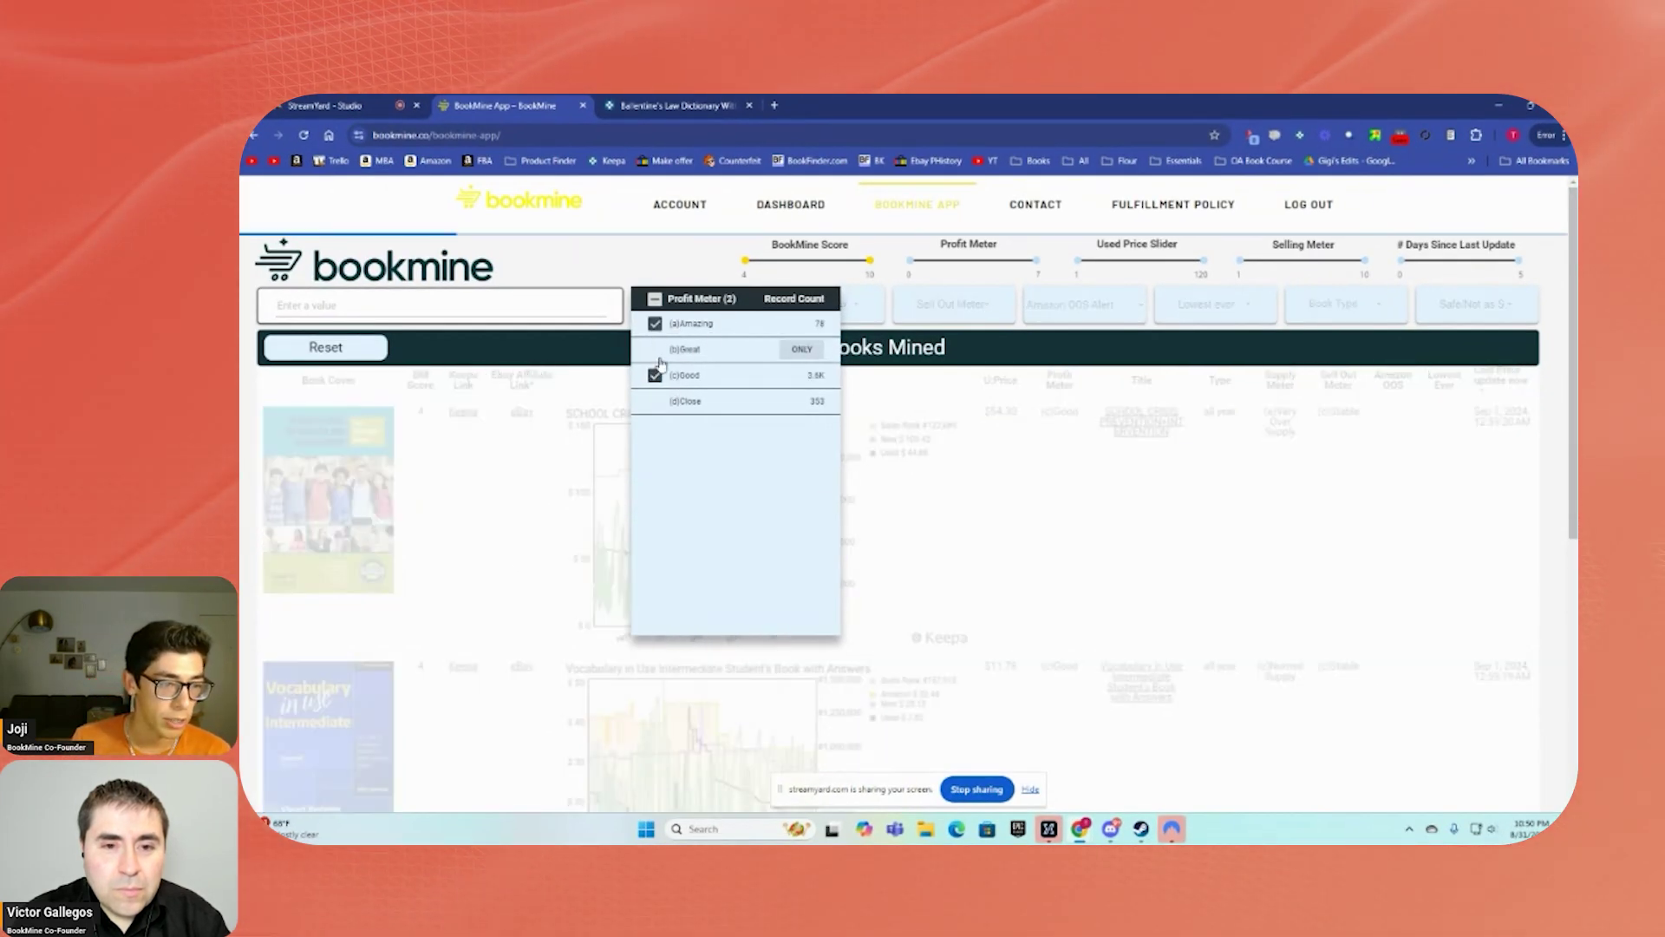
click(685, 349)
click(1071, 520)
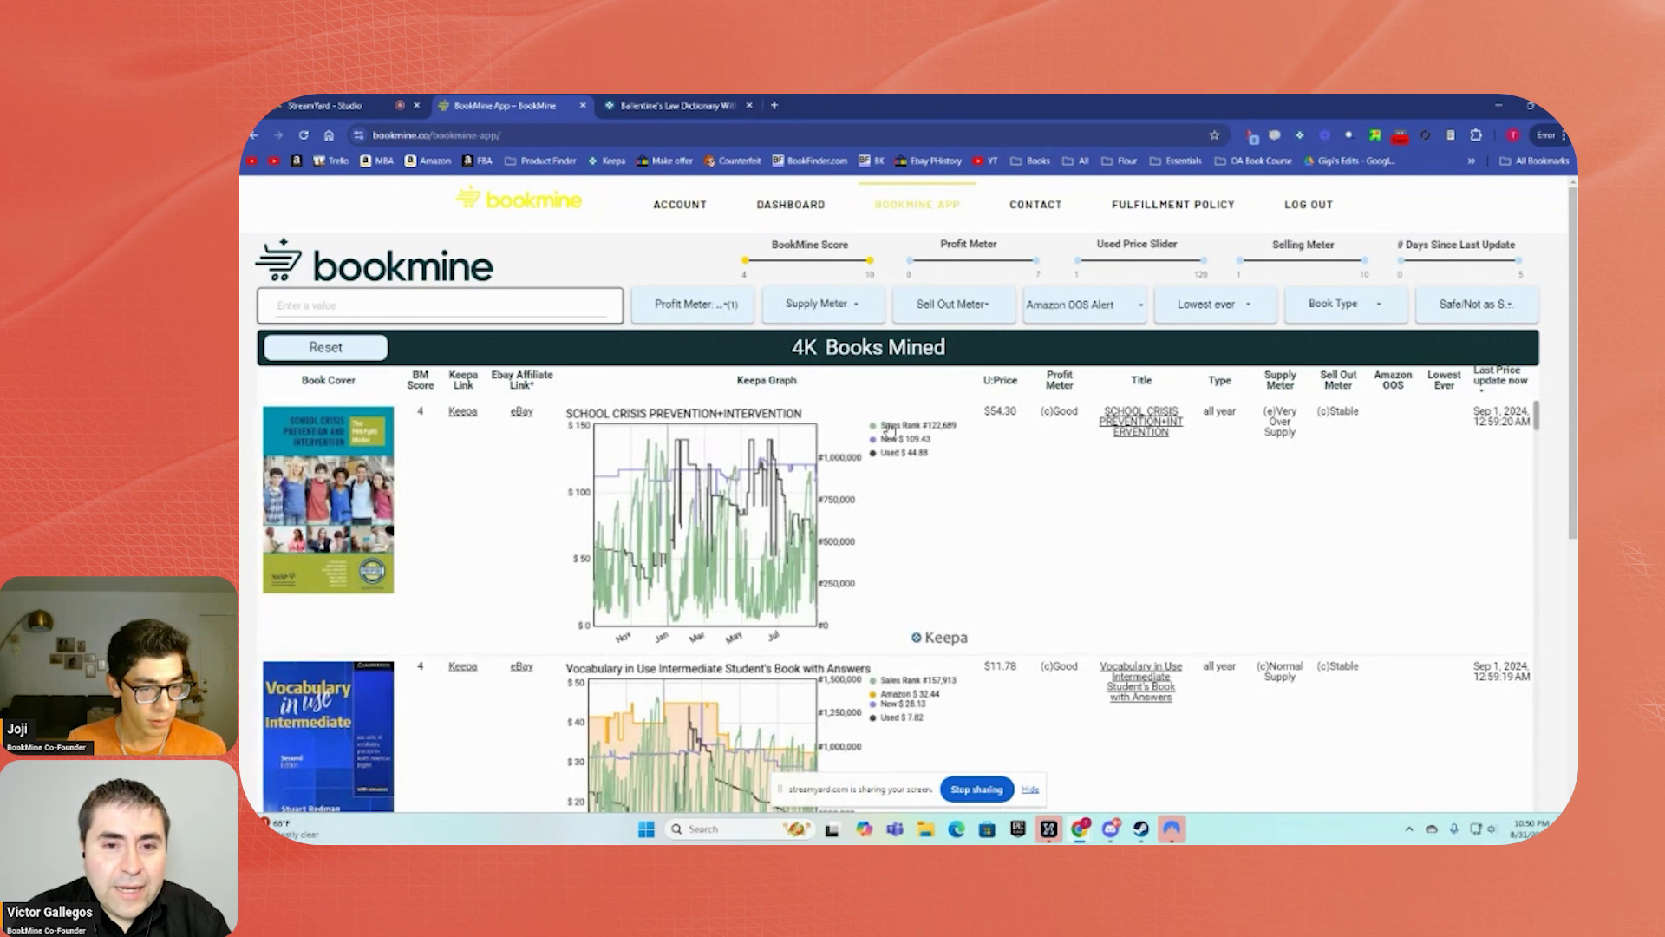
scroll(904, 436, down, 3)
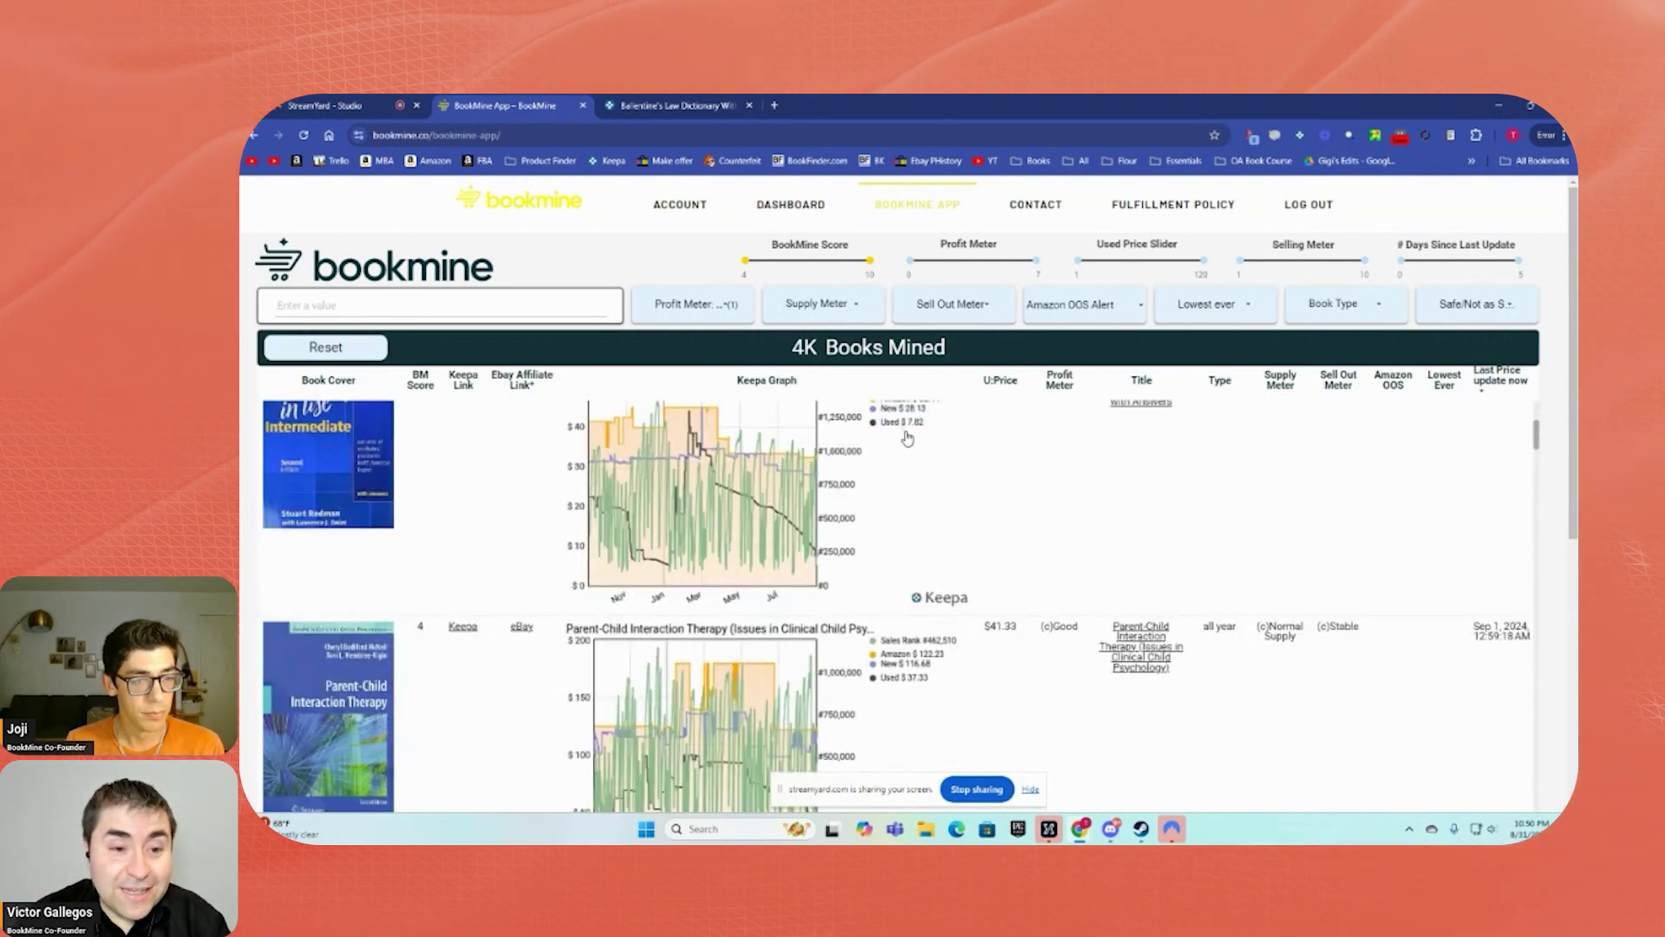
Restrict the Profit Meter filter to (a)Amazing only and browse the matching books
click(698, 304)
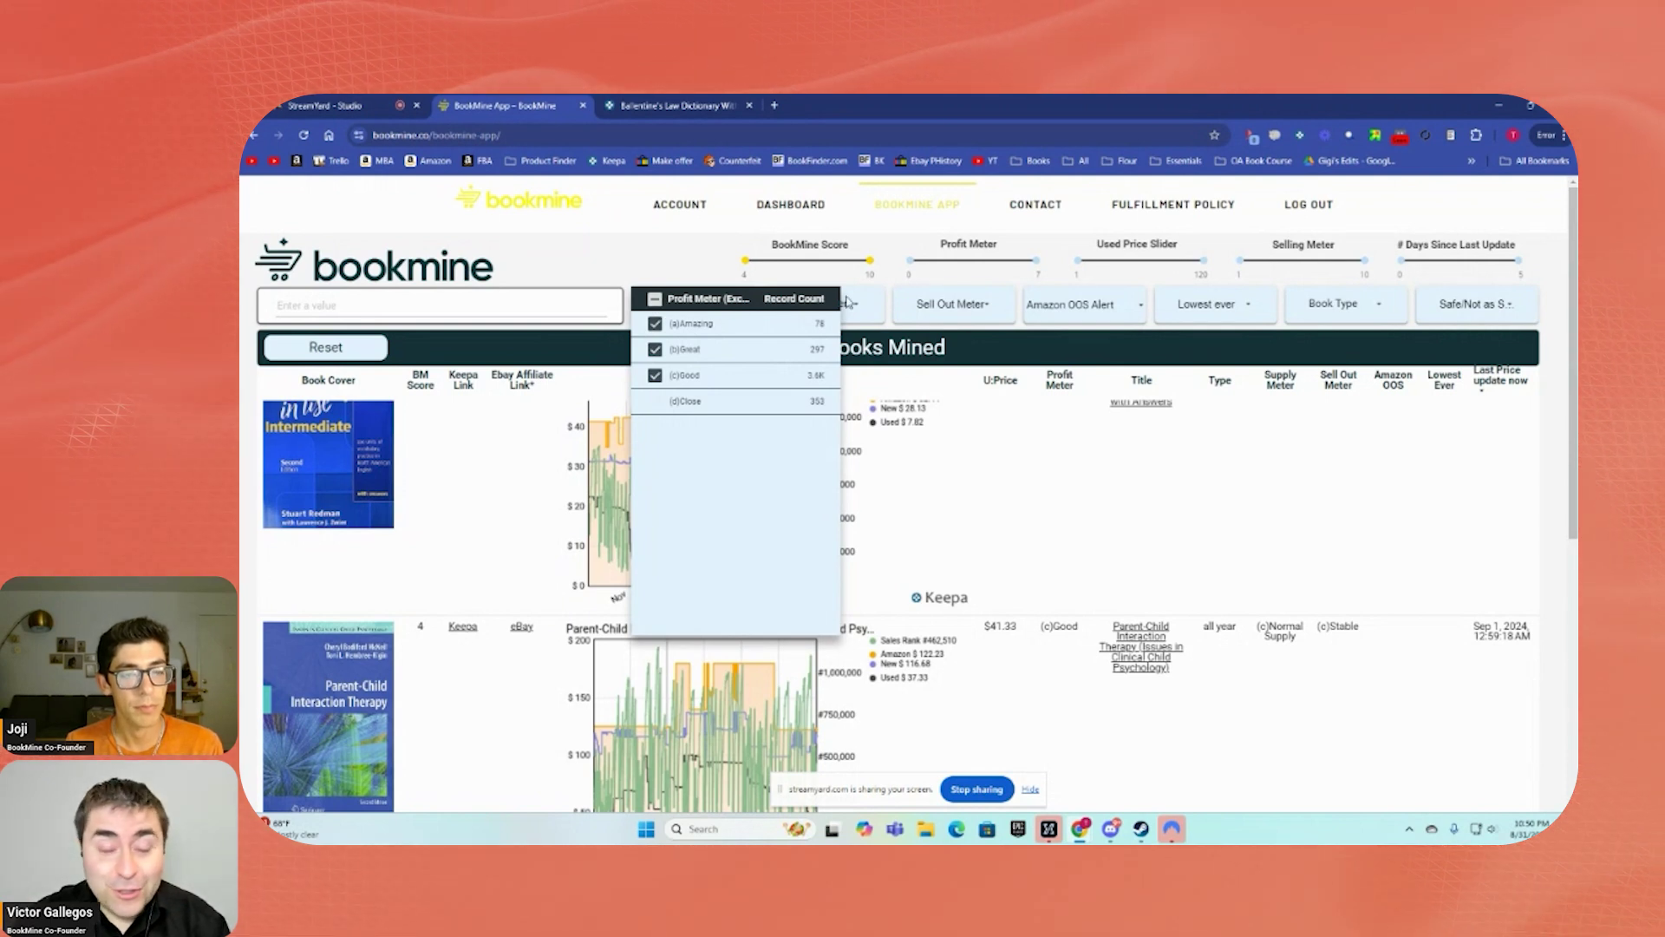
click(802, 322)
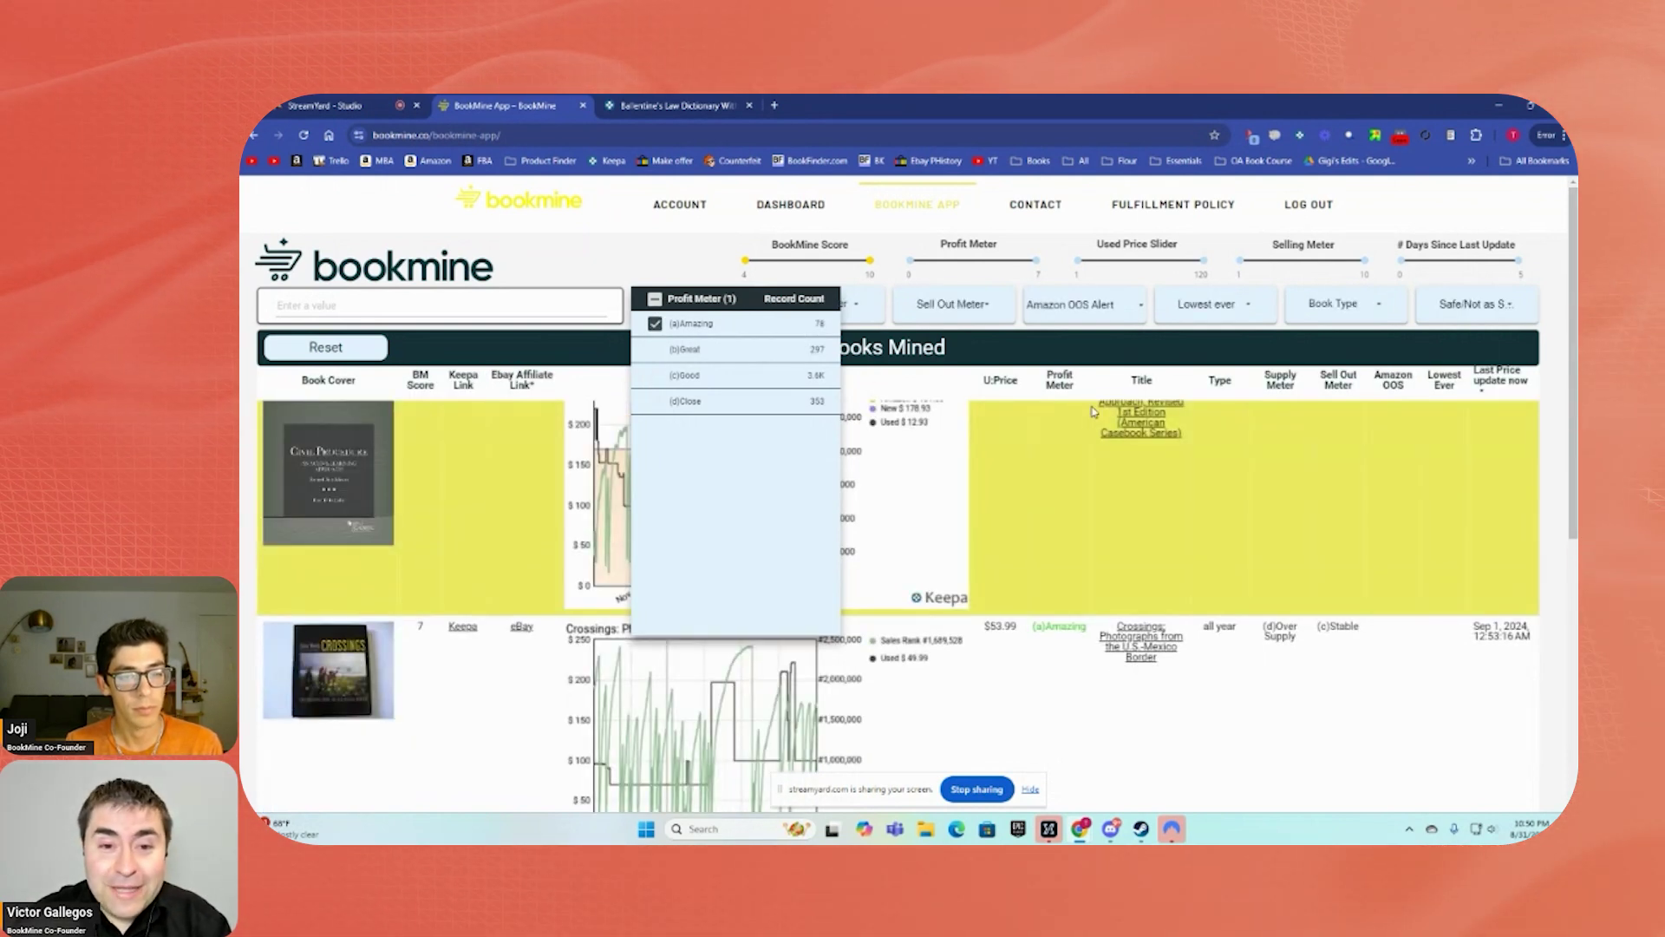
click(1277, 523)
scroll(1232, 505, down, 2)
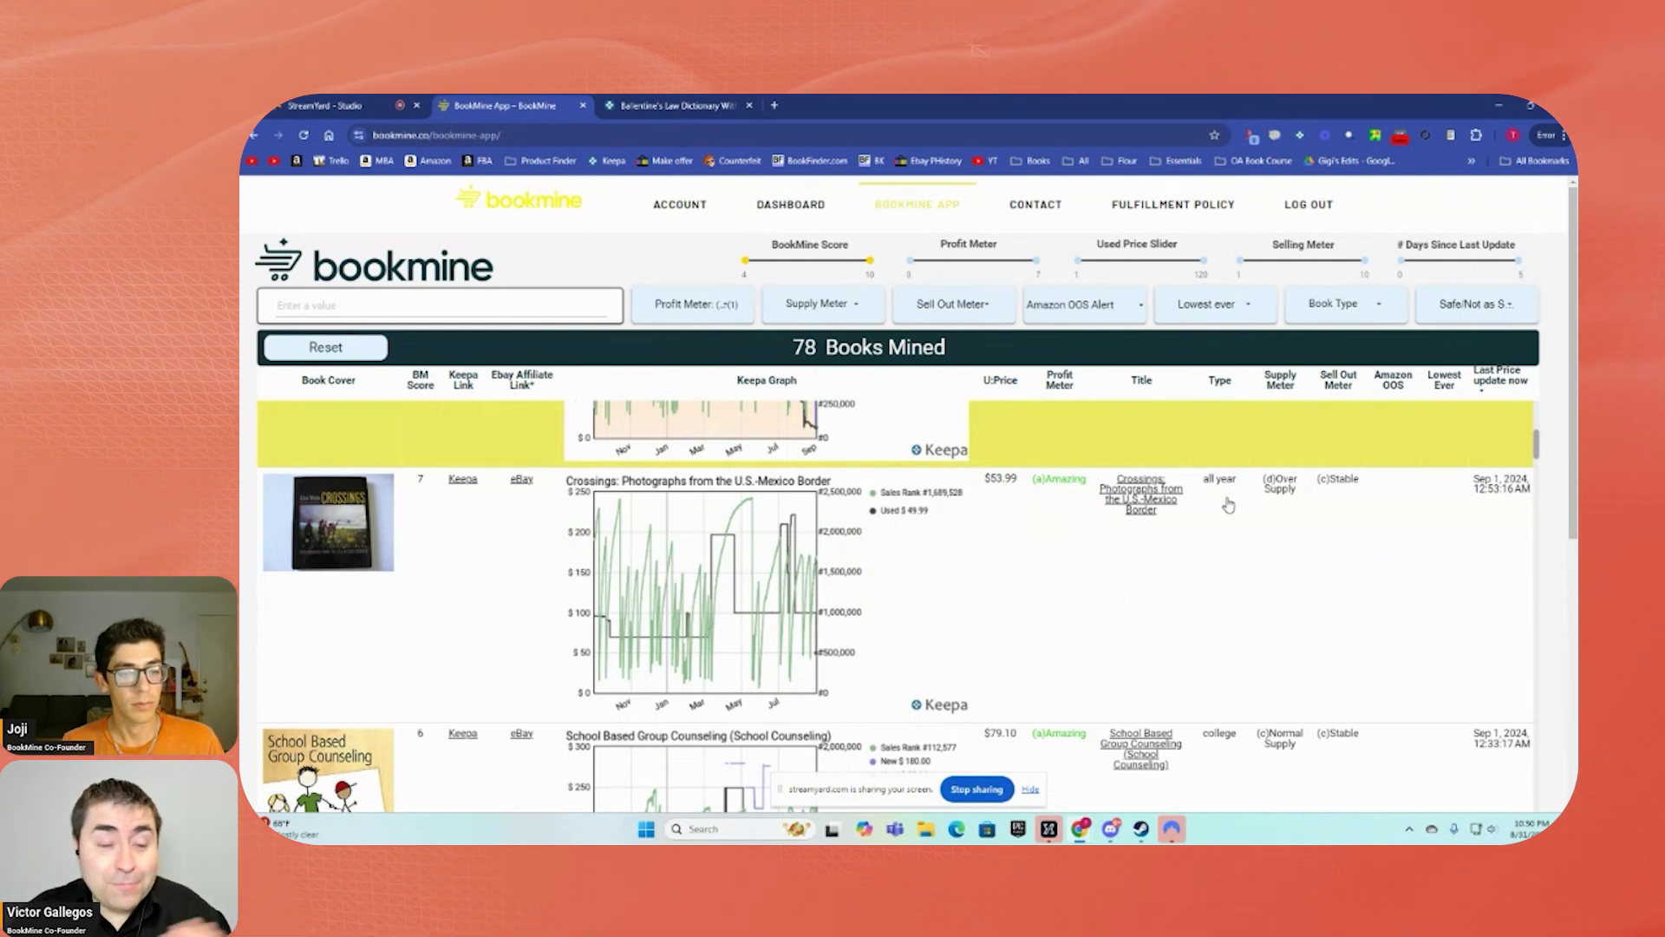
scroll(1228, 506, down, 1)
scroll(1198, 504, down, 2)
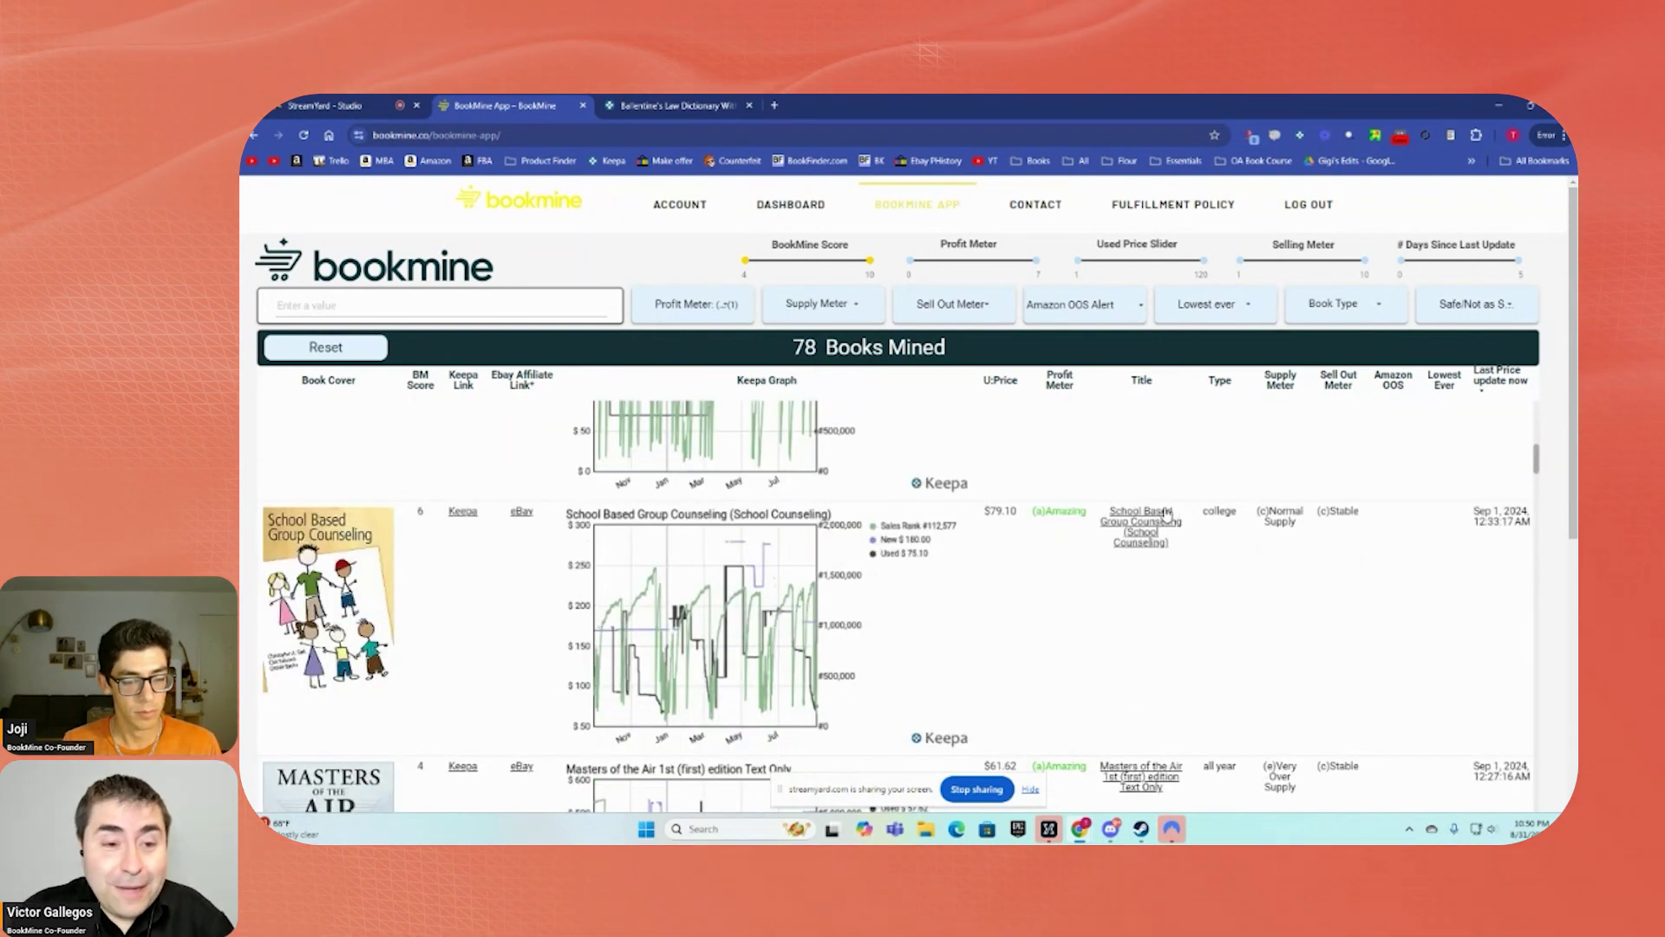
Open the Keepa page for Crossings: Photographs from the U.S.-Mexico Border and close the law dictionary's page
scroll(1081, 507, up, 2)
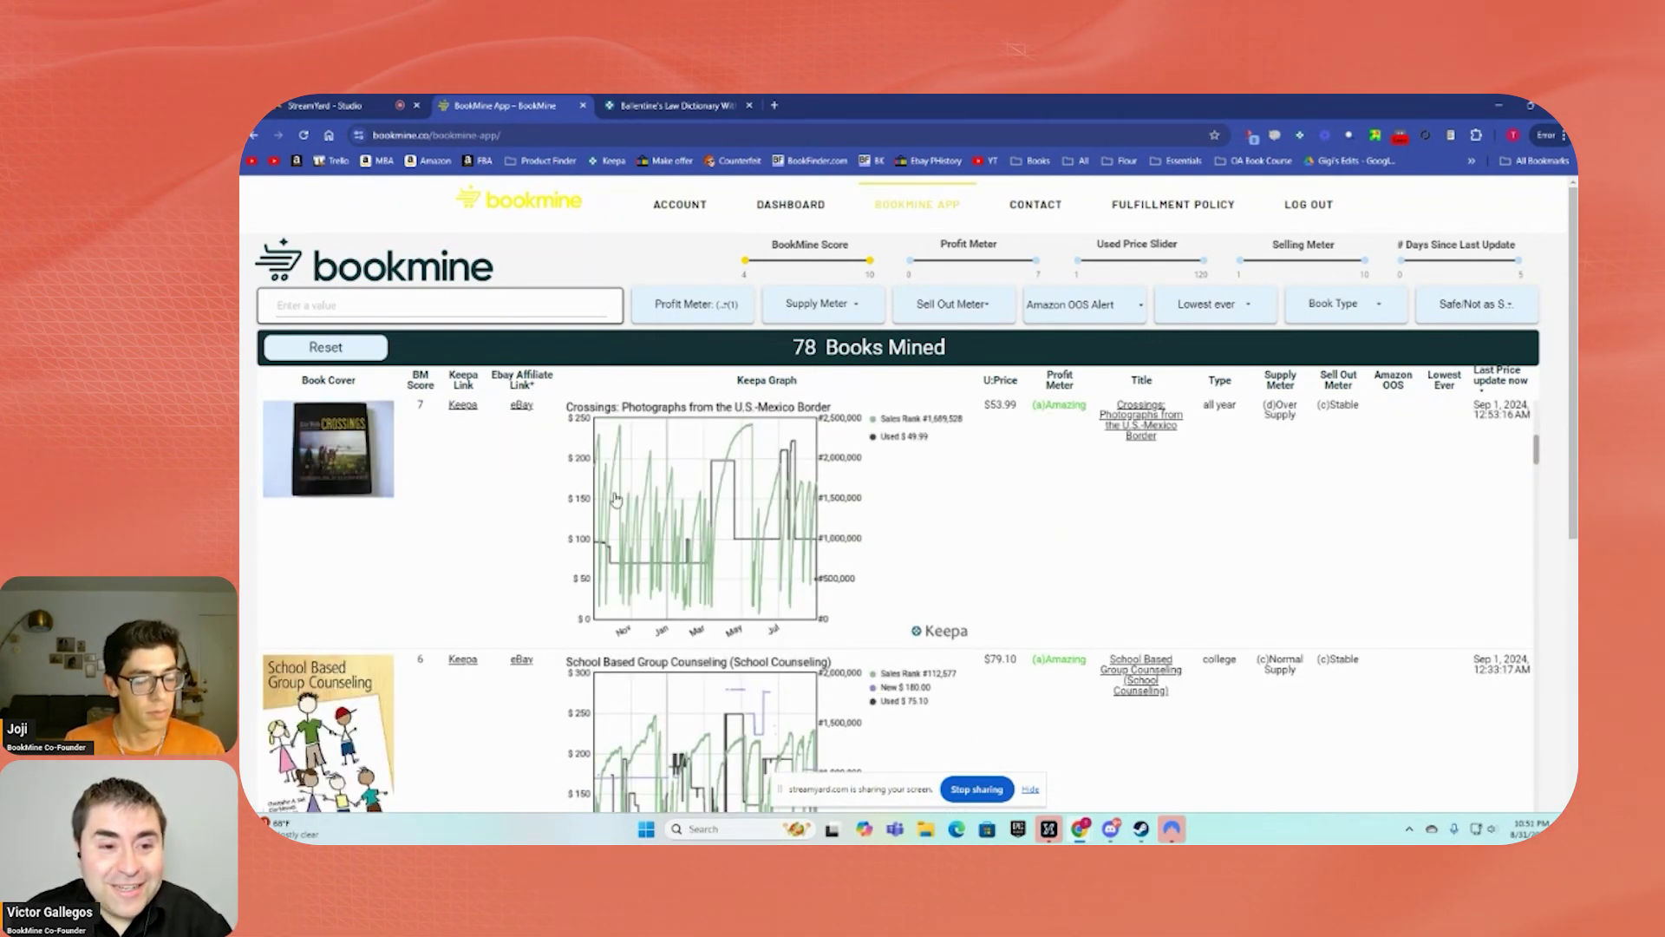
click(464, 408)
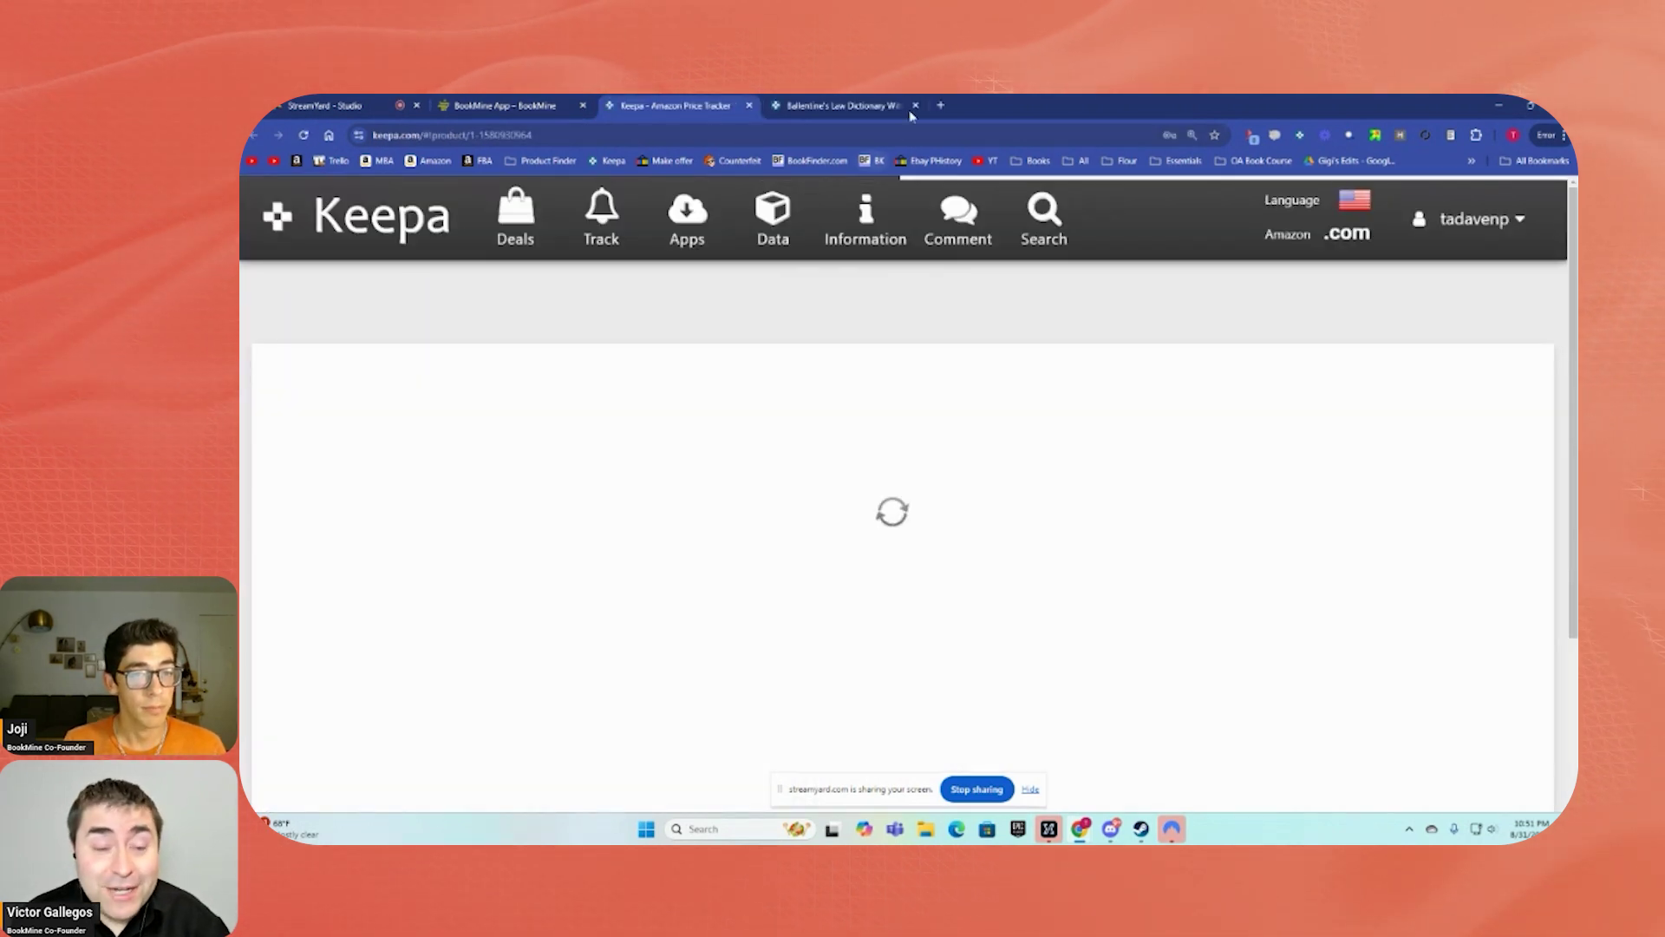
click(914, 105)
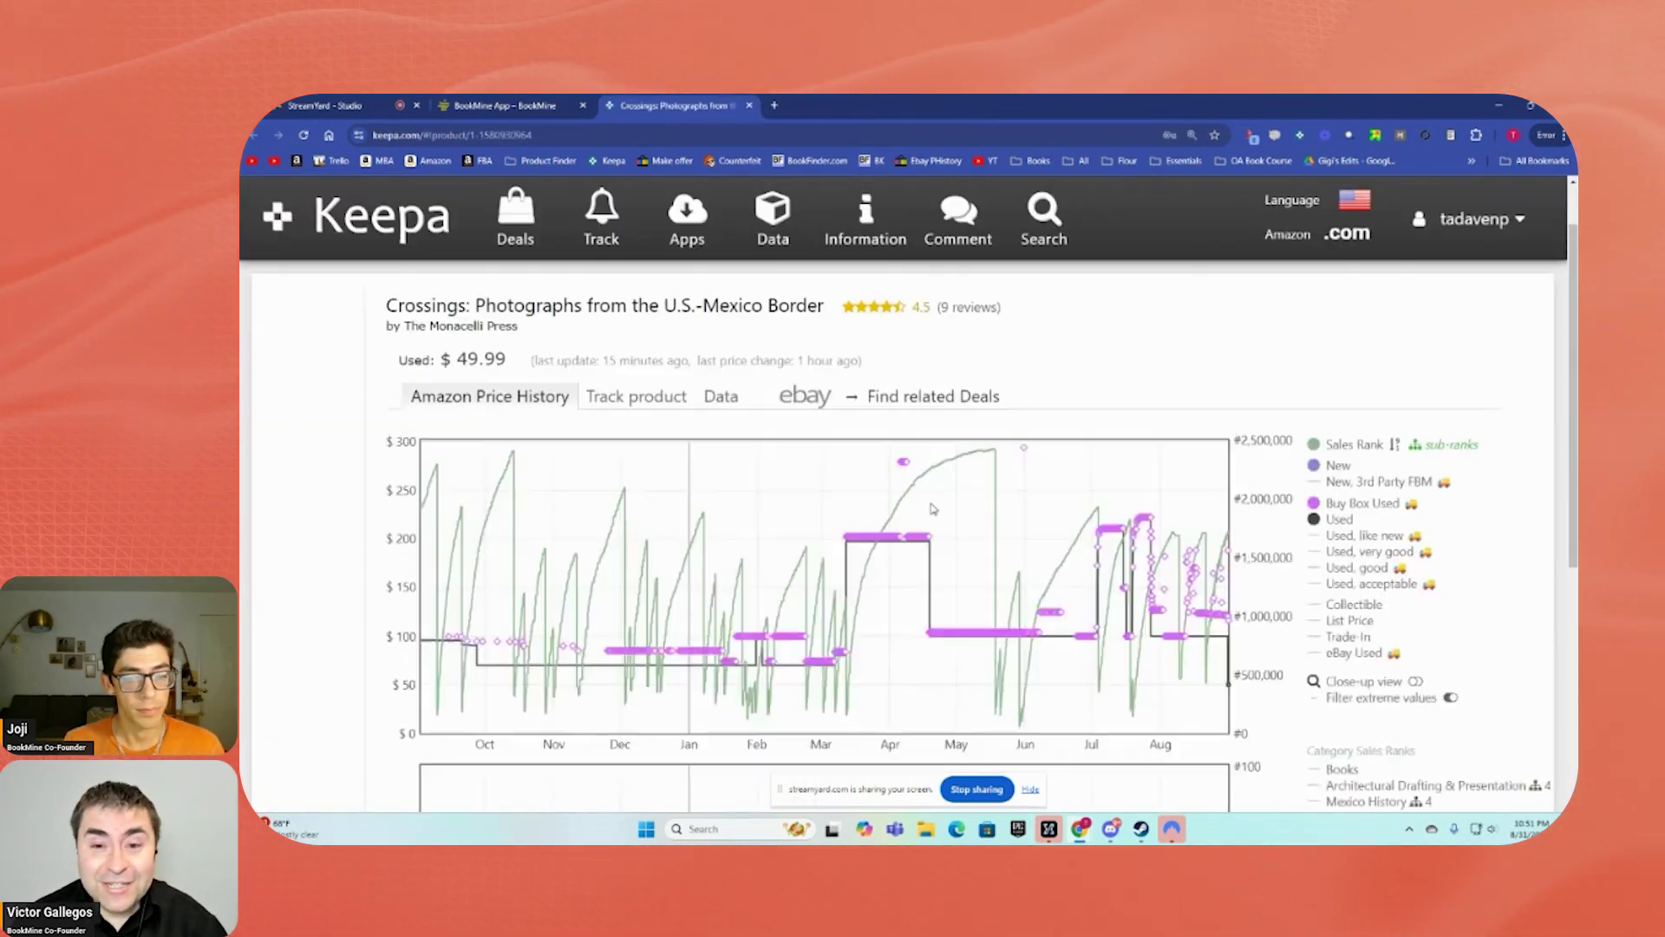
Examine the Crossings book's used, Buy Box Used and sales rank history against its current used price
scroll(1197, 533, down, 2)
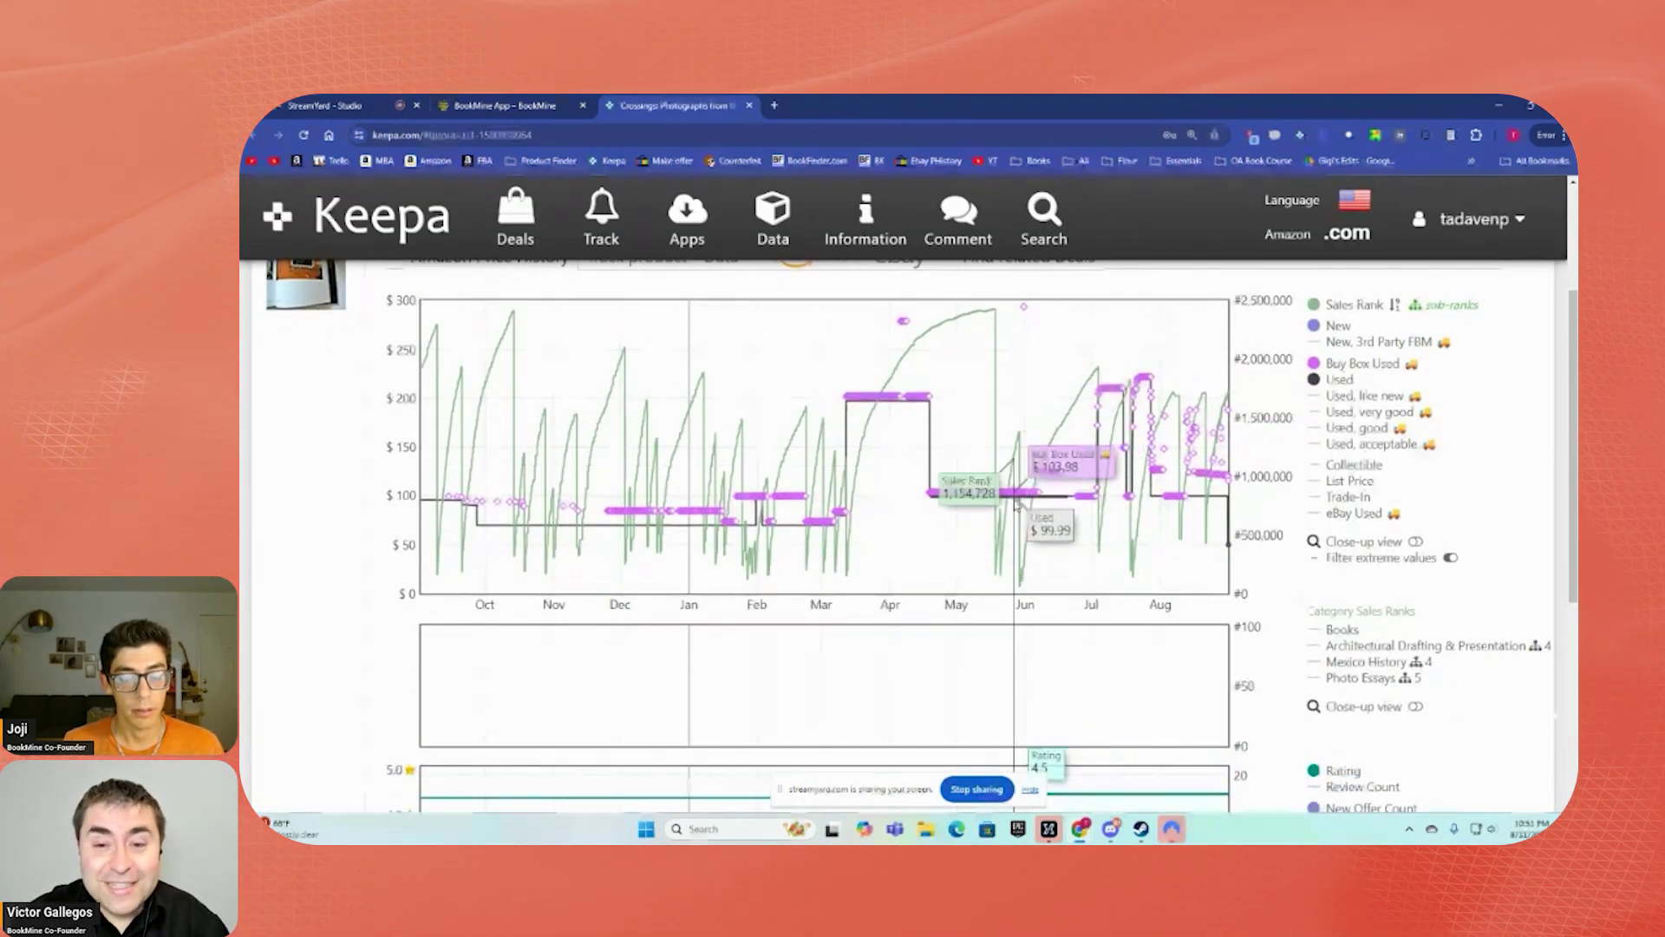
scroll(985, 500, up, 2)
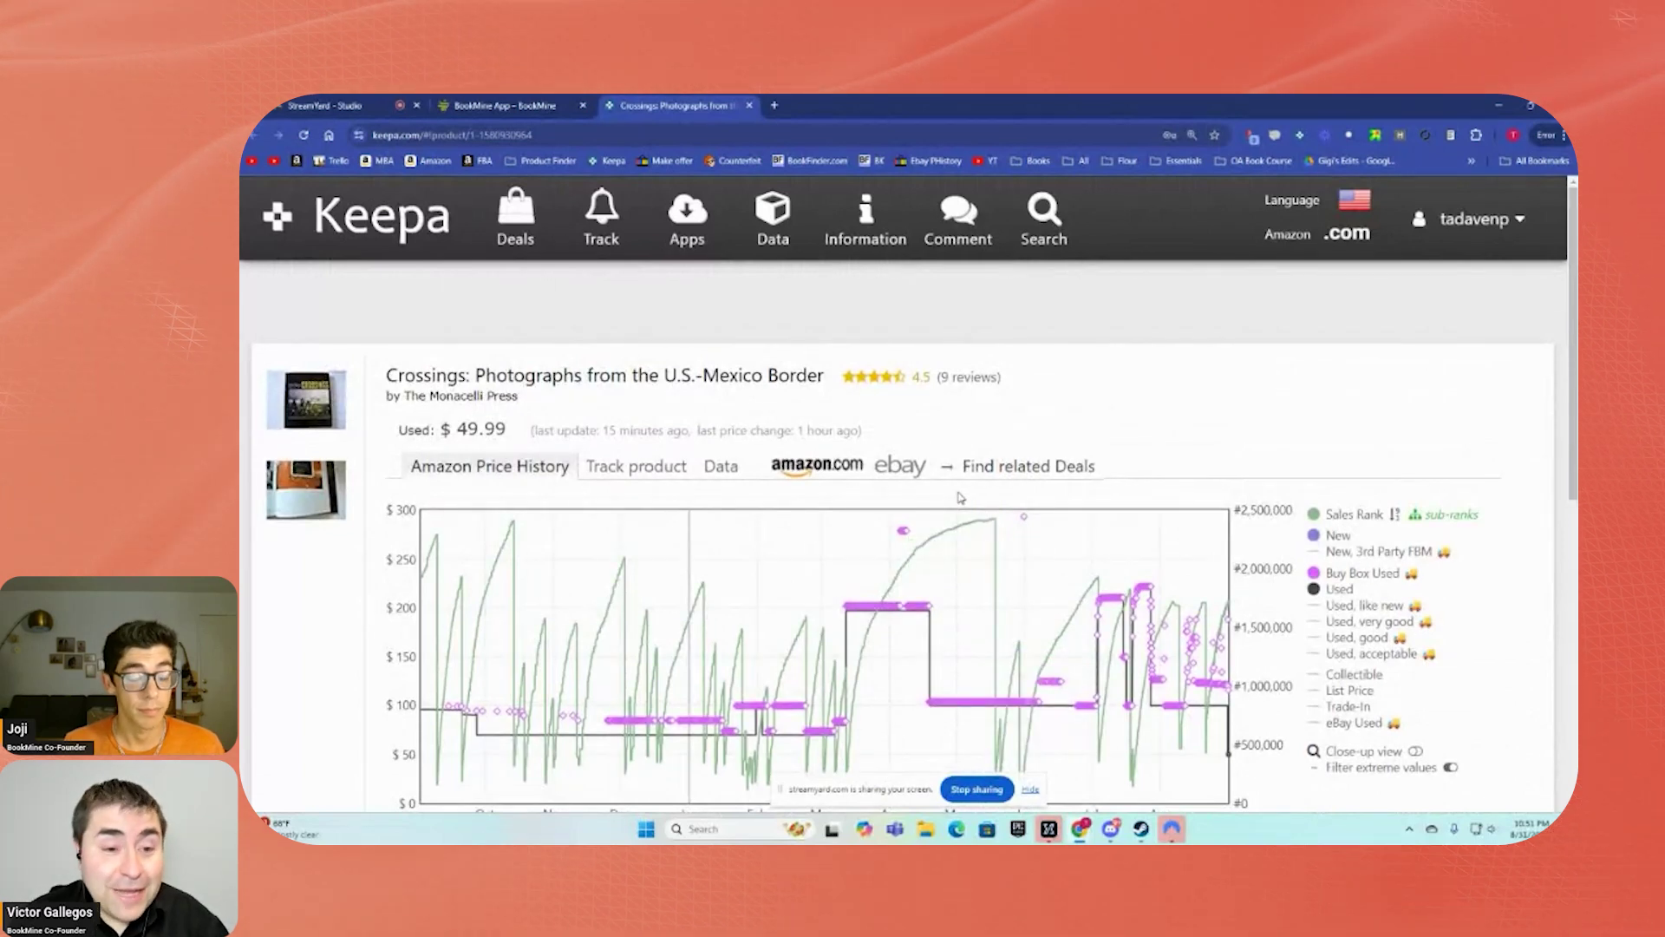
scroll(960, 497, down, 2)
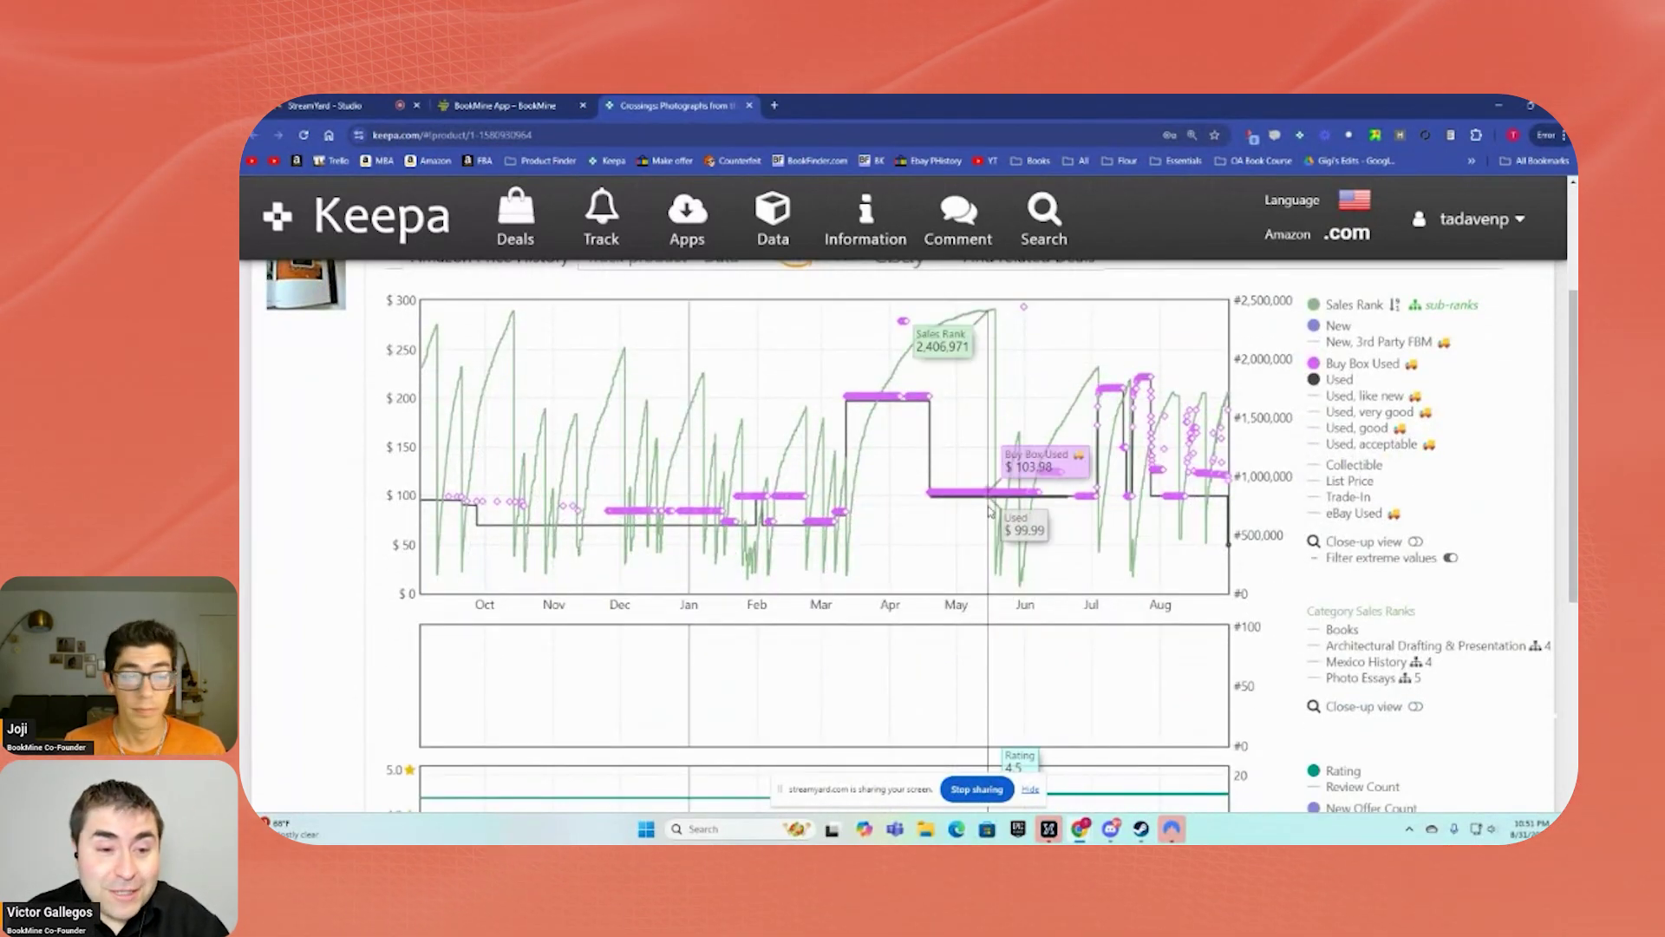
scroll(989, 511, up, 1)
double_click(481, 359)
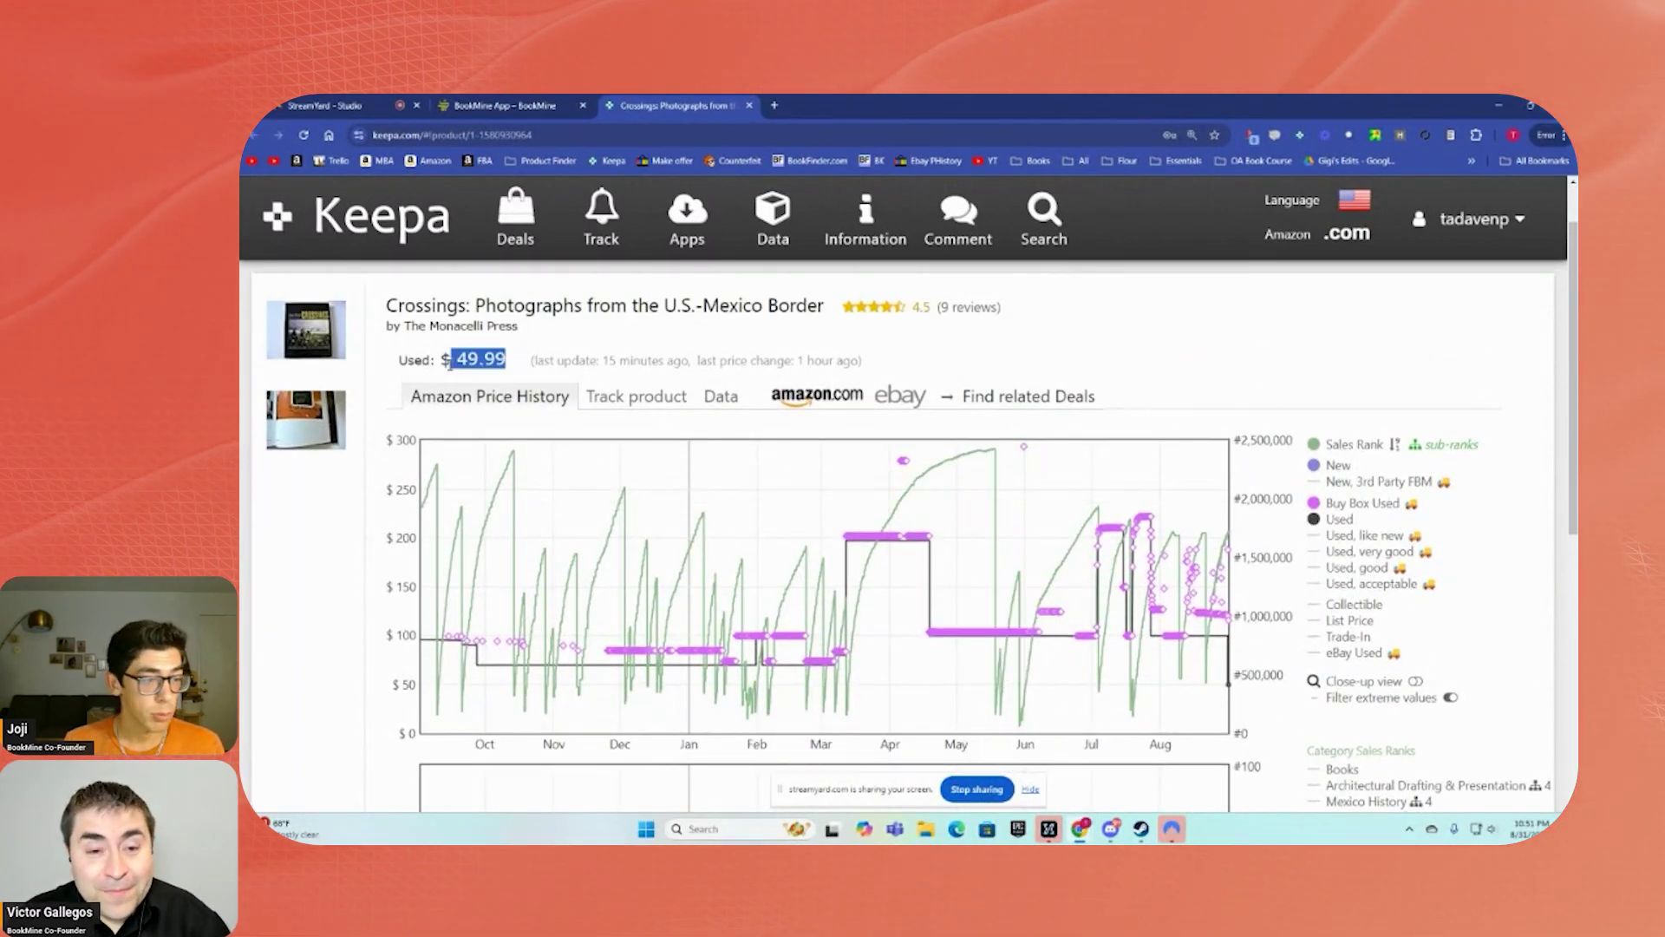
scroll(559, 296, down, 1)
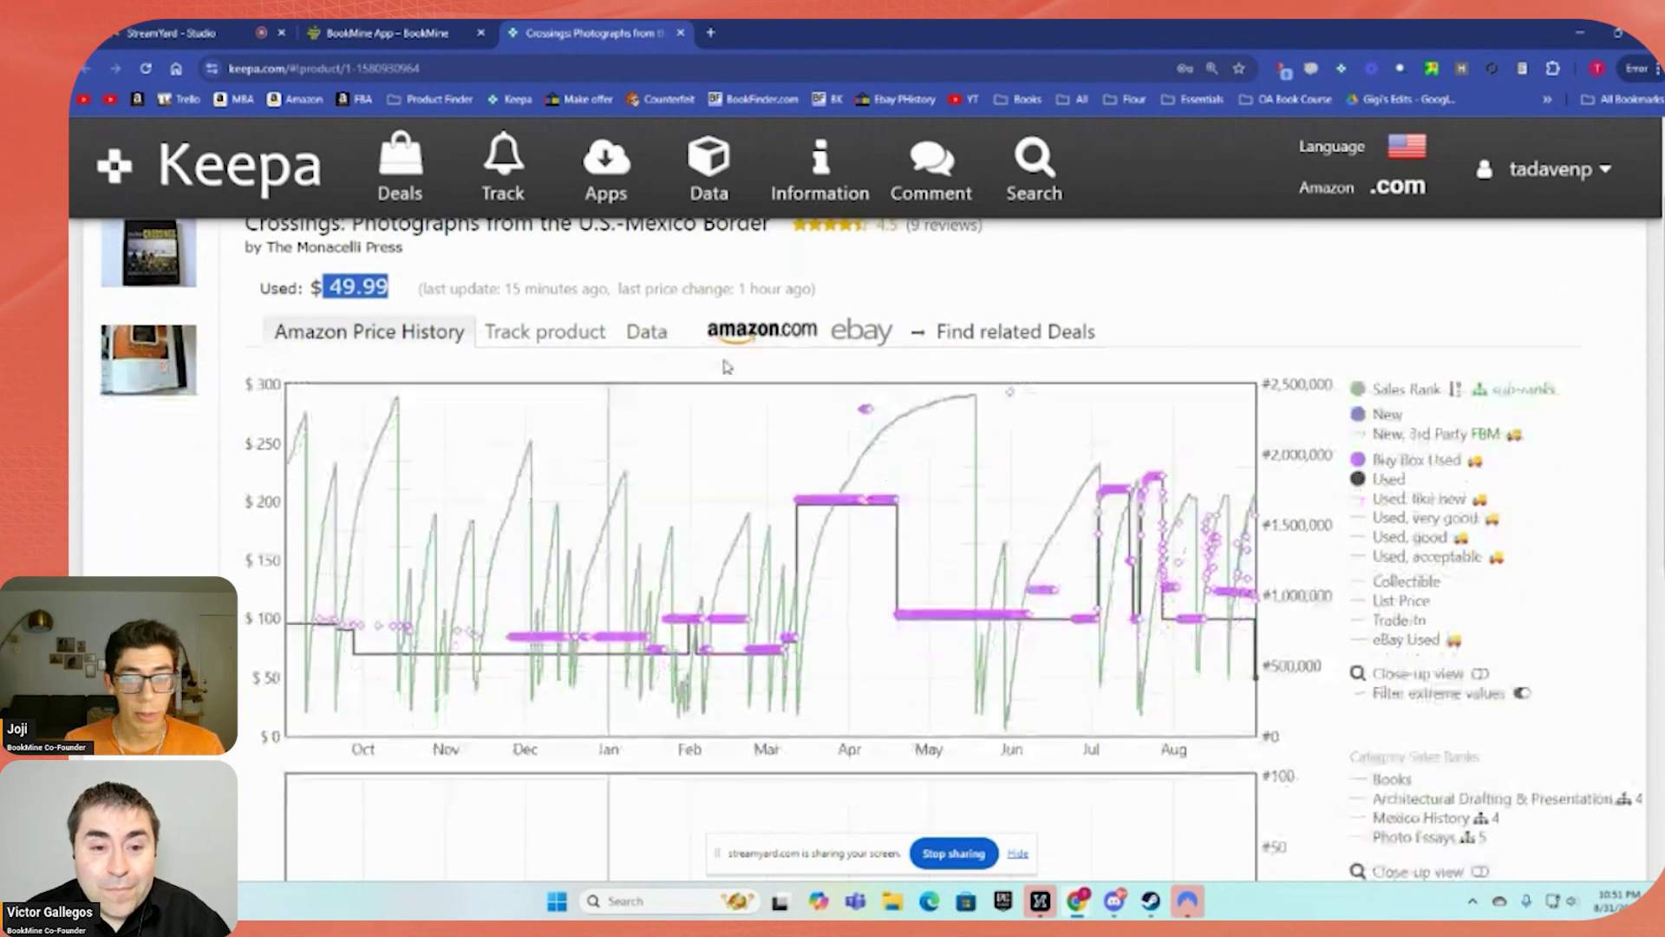
scroll(364, 370, up, 1)
scroll(395, 361, down, 1)
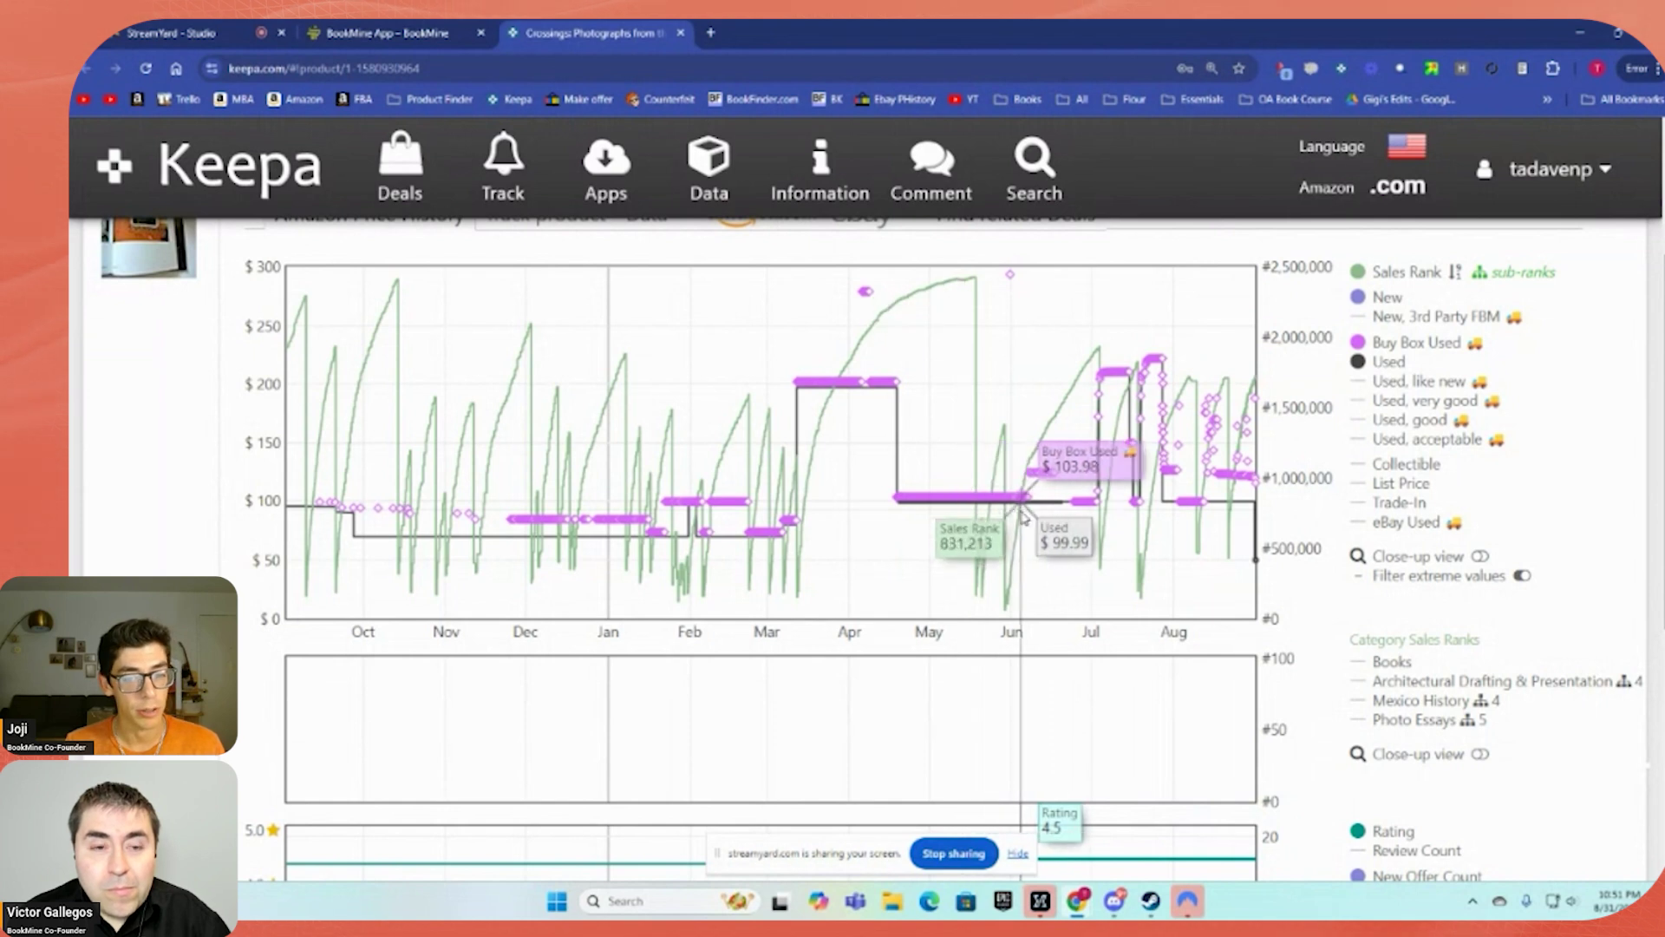
Return to the BookMine results and open the Keepa page for School Based Group Counseling
click(359, 25)
scroll(720, 484, down, 3)
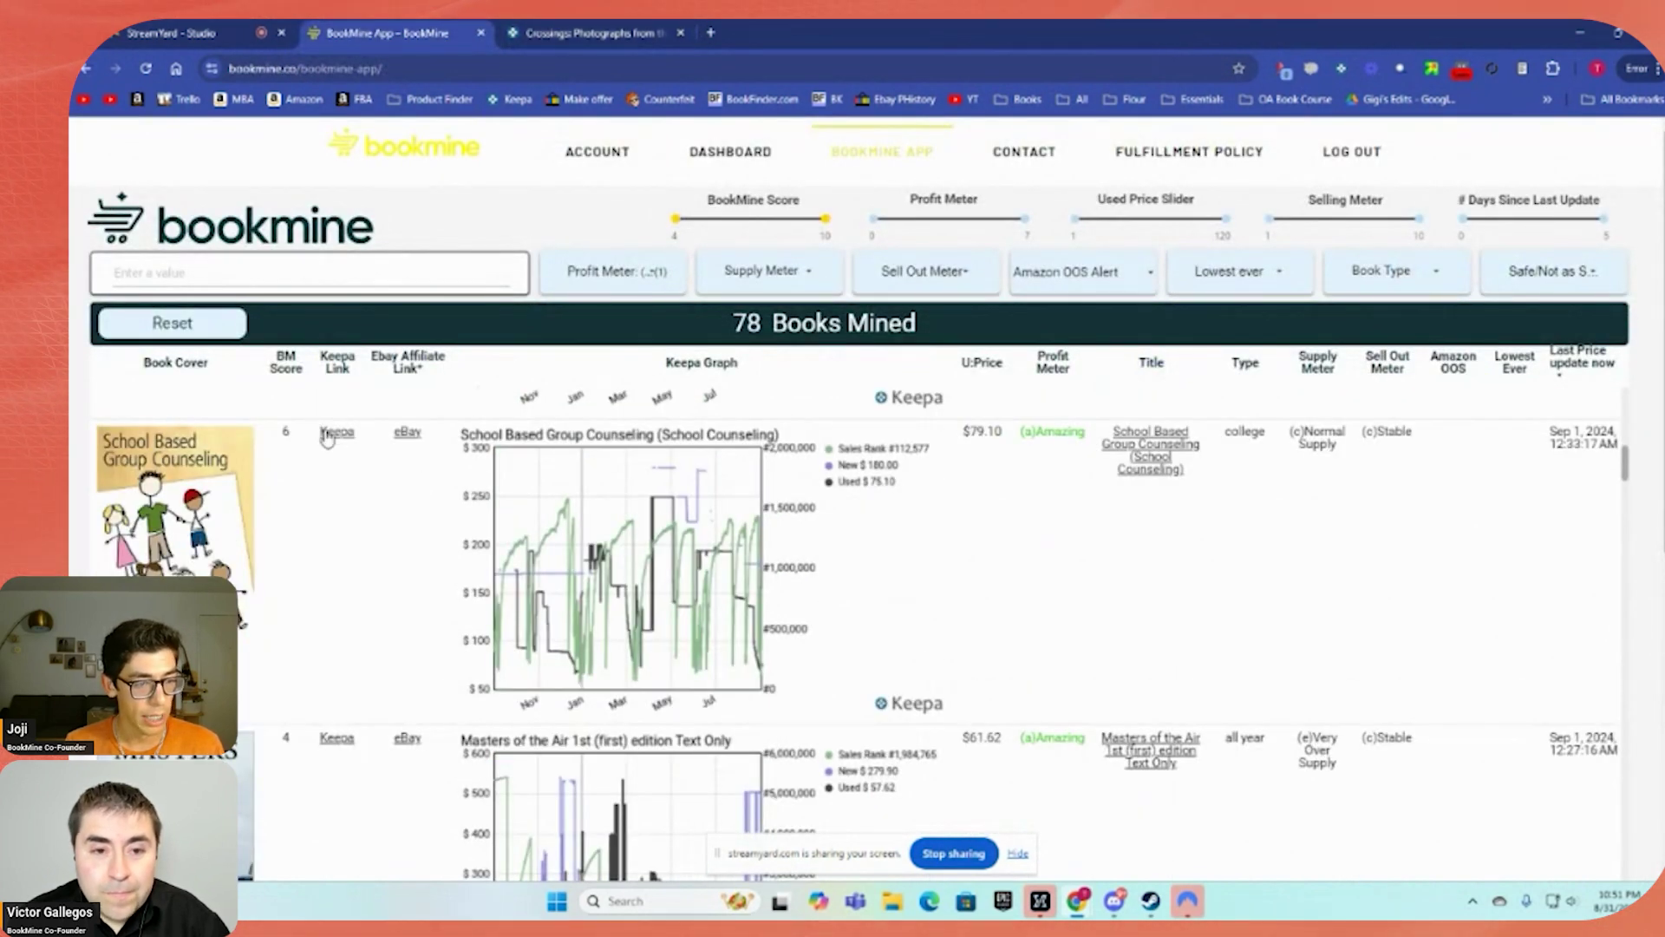
click(337, 441)
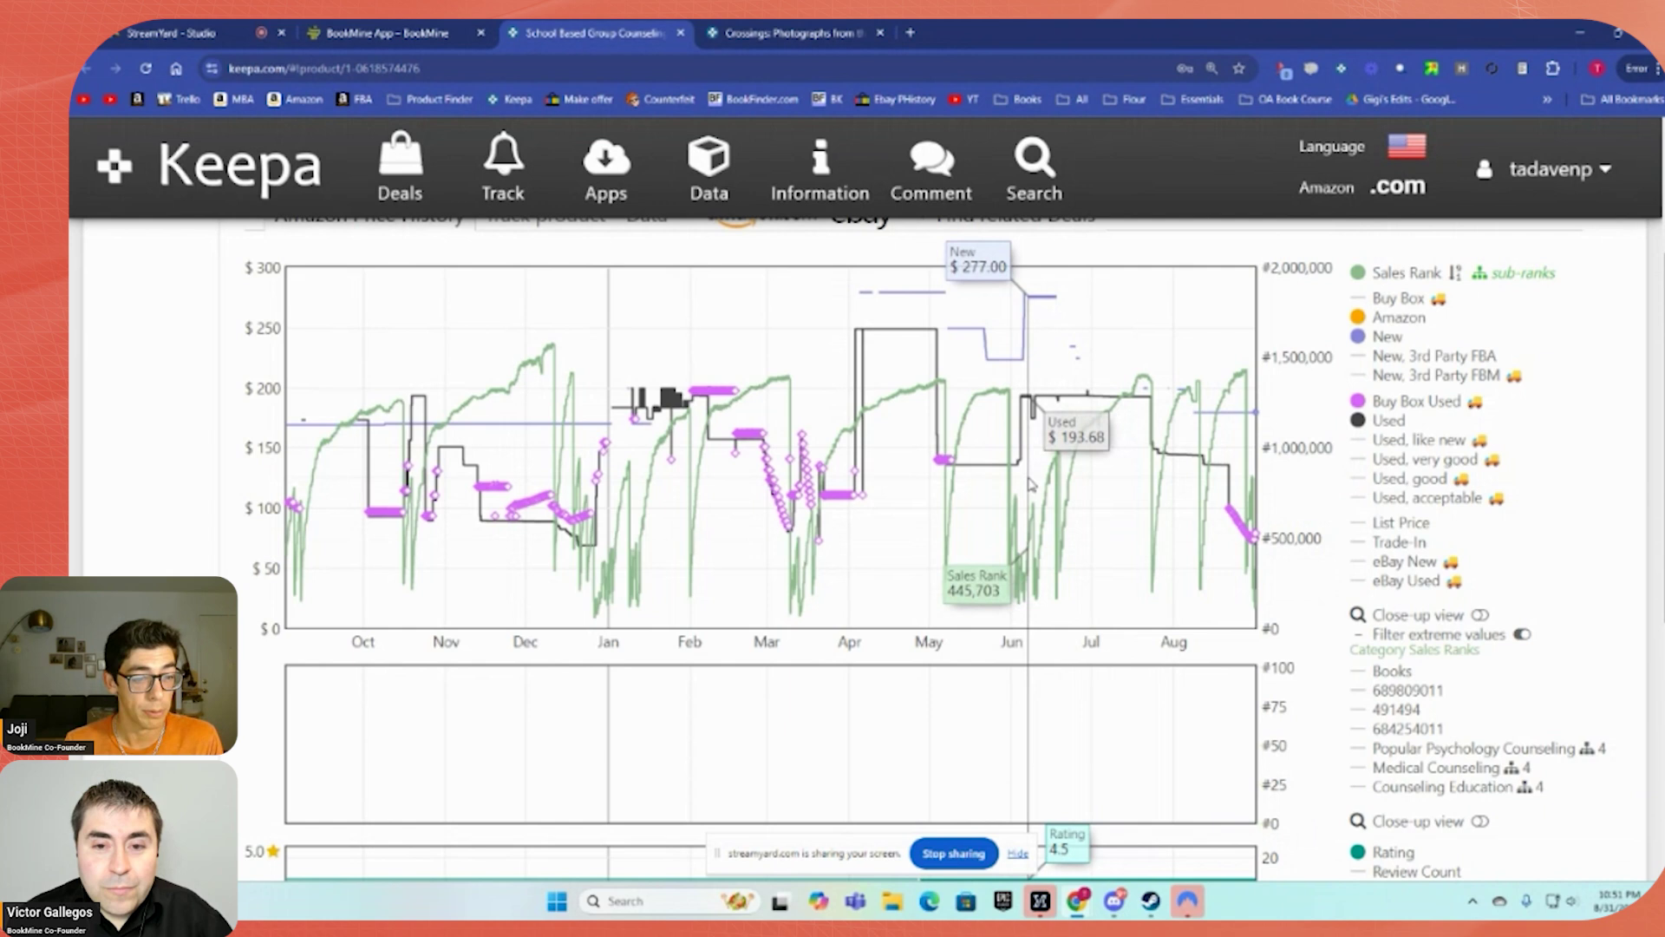
Examine School Based Group Counseling's used price and sales rank history together with its Used Offer Count chart
scroll(1235, 624, down, 2)
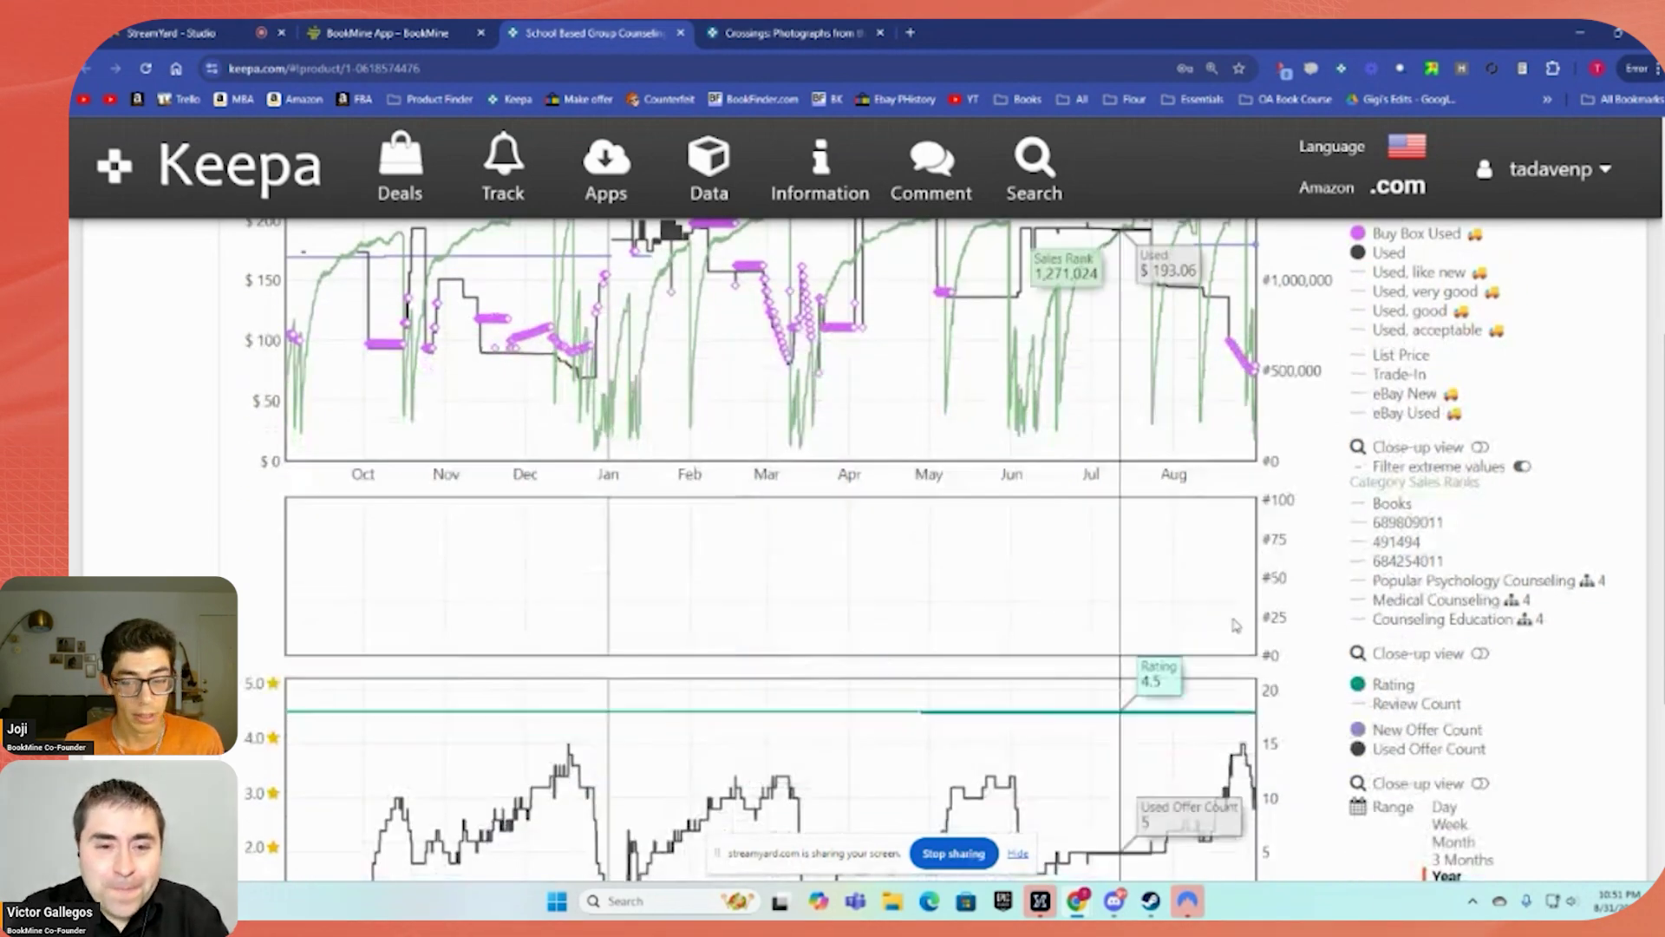
scroll(1235, 624, down, 4)
scroll(659, 694, up, 5)
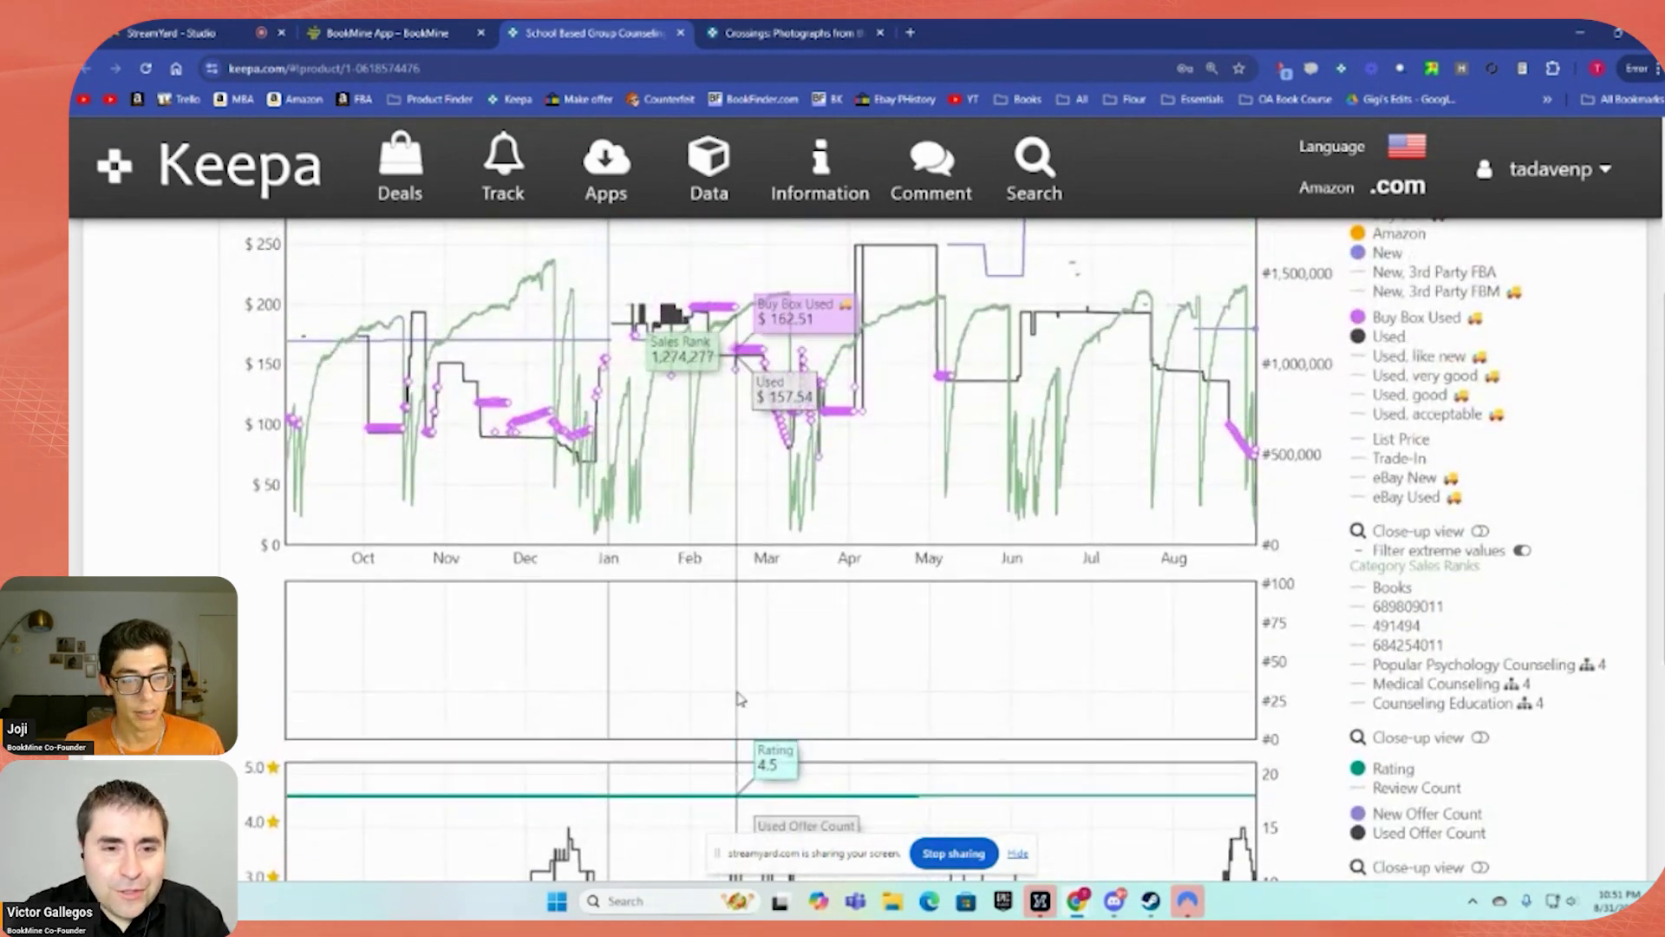
scroll(611, 707, down, 1)
scroll(611, 707, up, 1)
scroll(612, 712, down, 2)
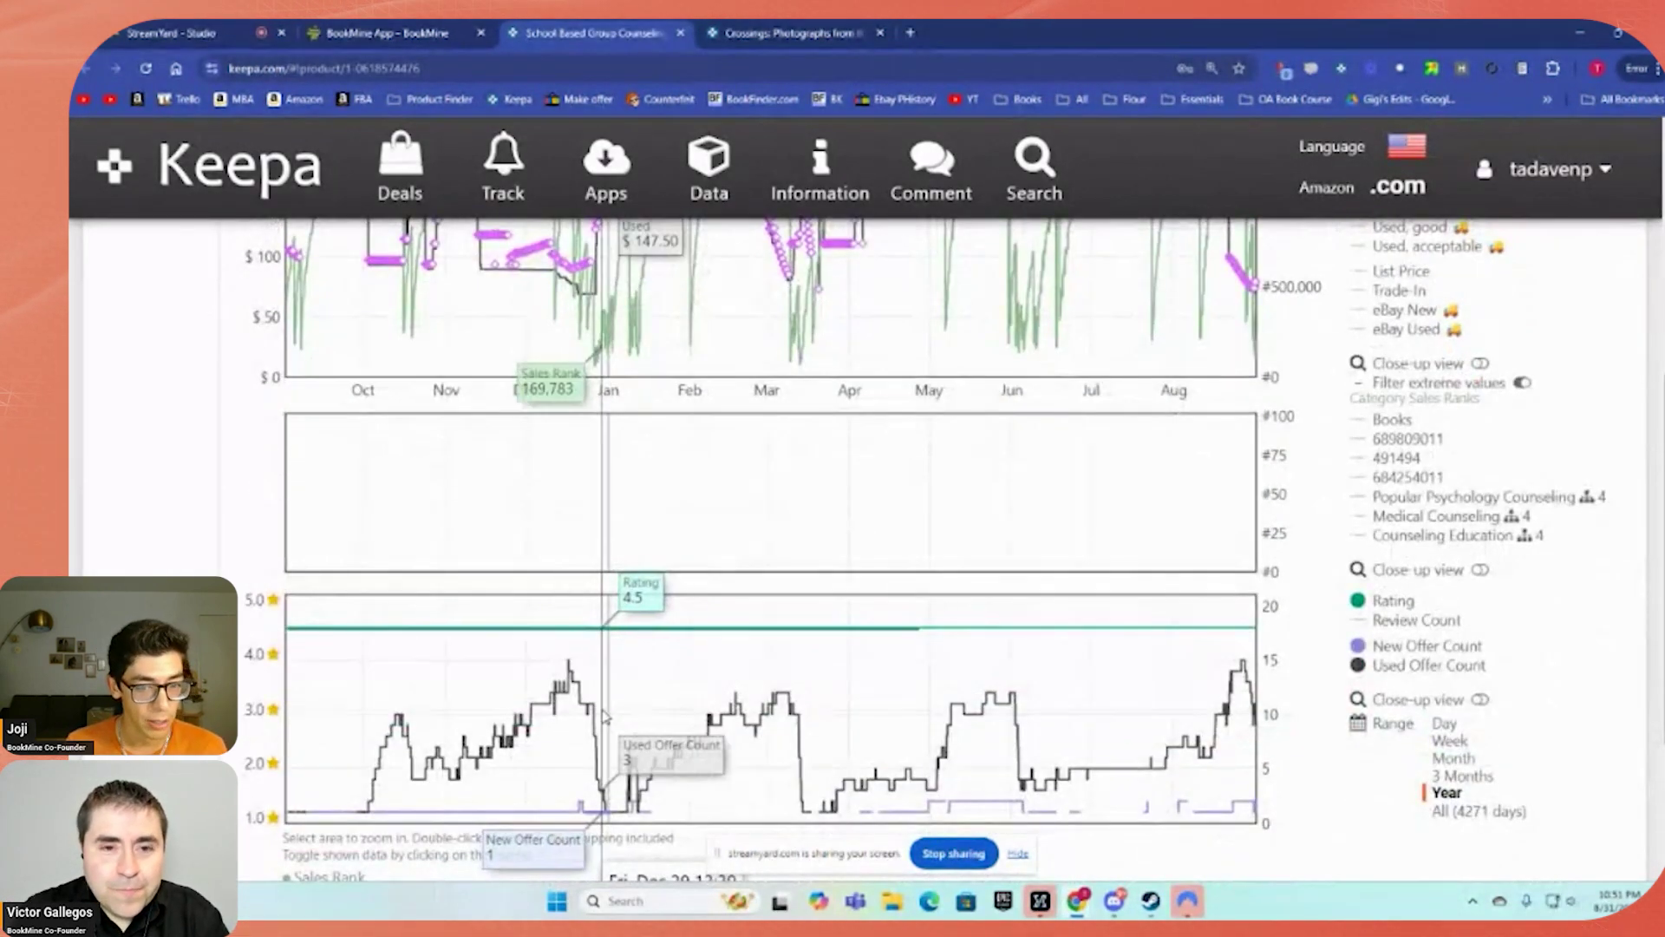
scroll(607, 715, down, 1)
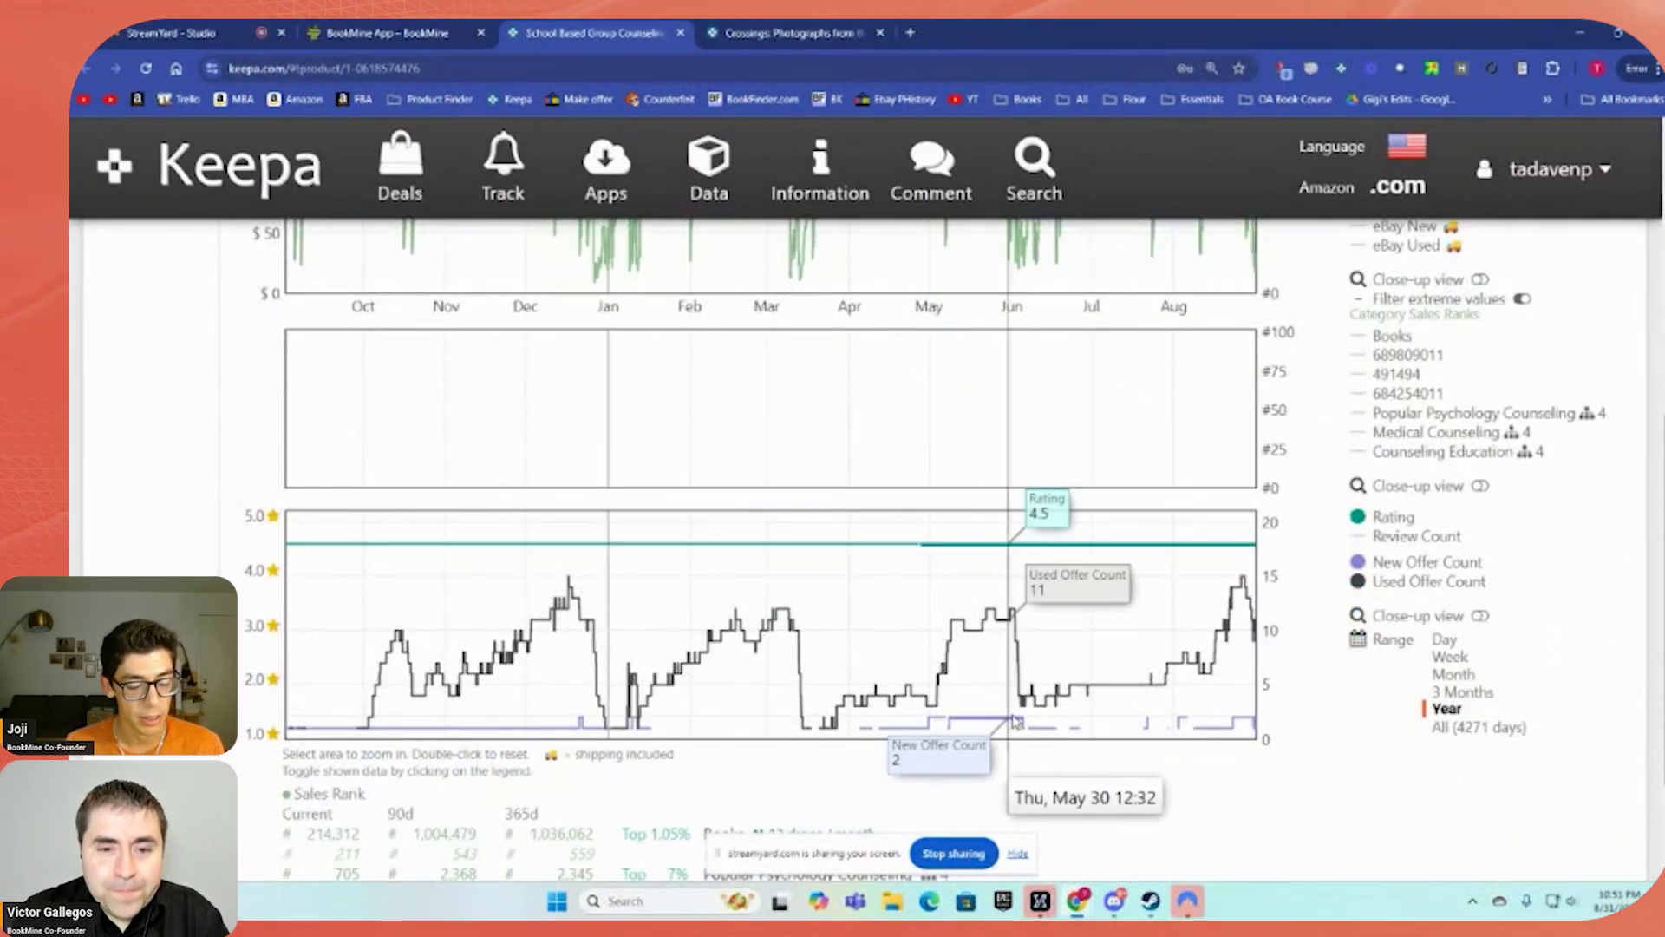
Show School Based Group Counseling's full history and zoom the chart in on July 2022 onward
click(1480, 728)
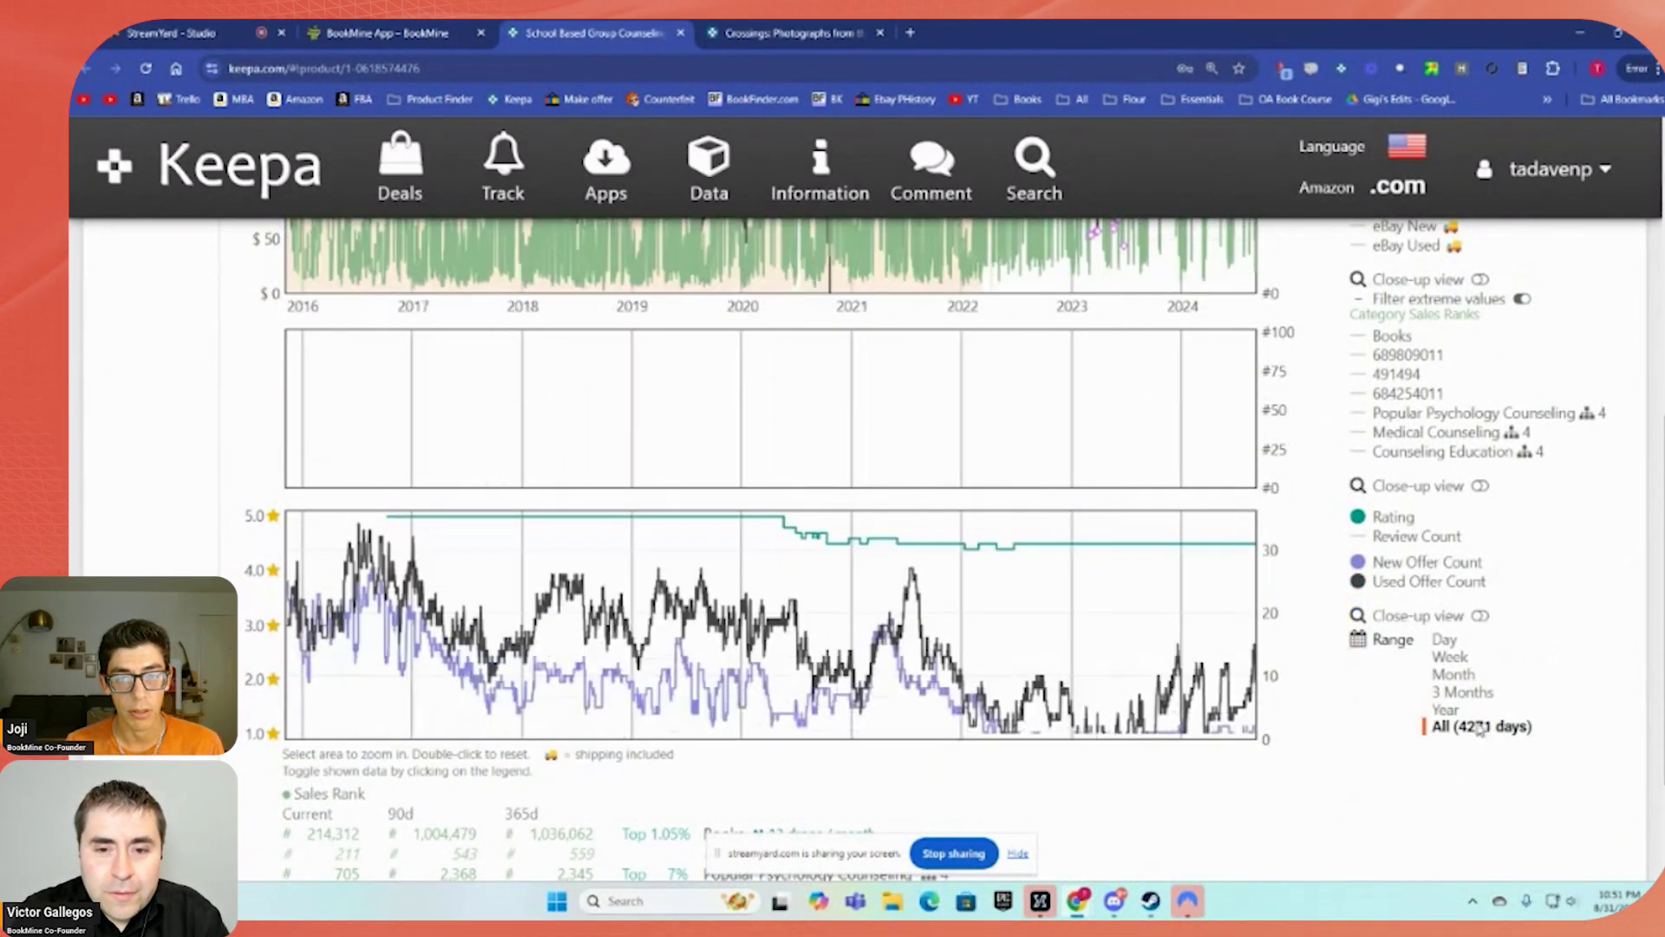
scroll(1457, 607, up, 2)
drag(1256, 390, 1058, 395)
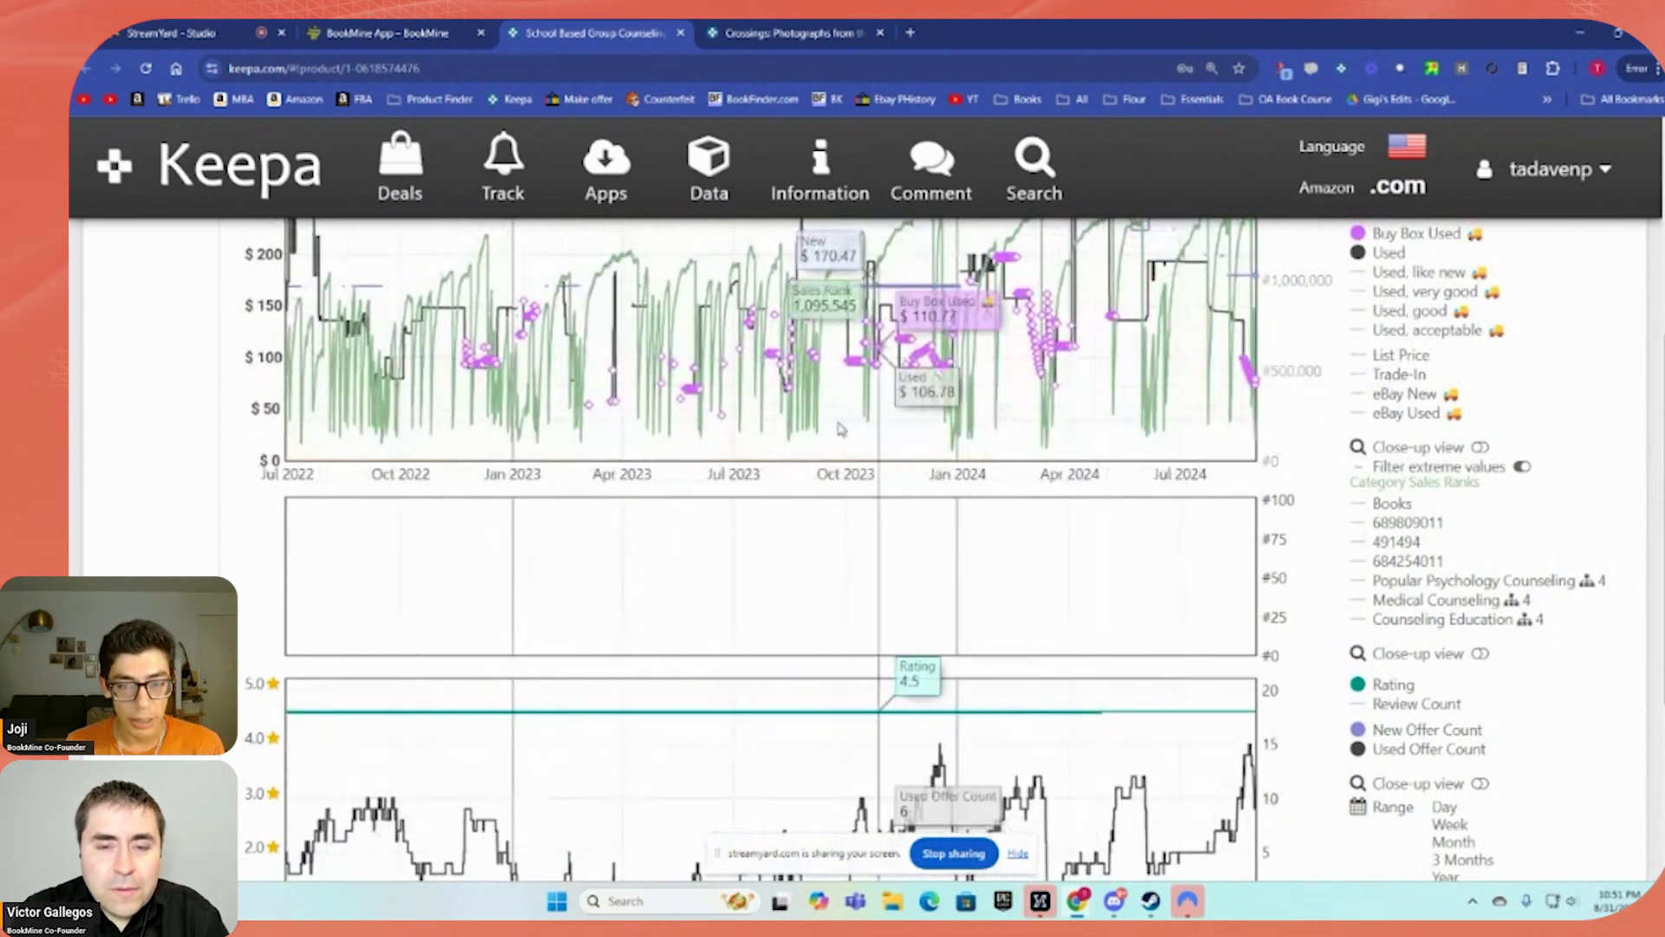
Return to the BookMine results and browse the (a)Amazing books down to Employment Law for Business
key(ctrl+shift+Tab)
scroll(809, 501, up, 1)
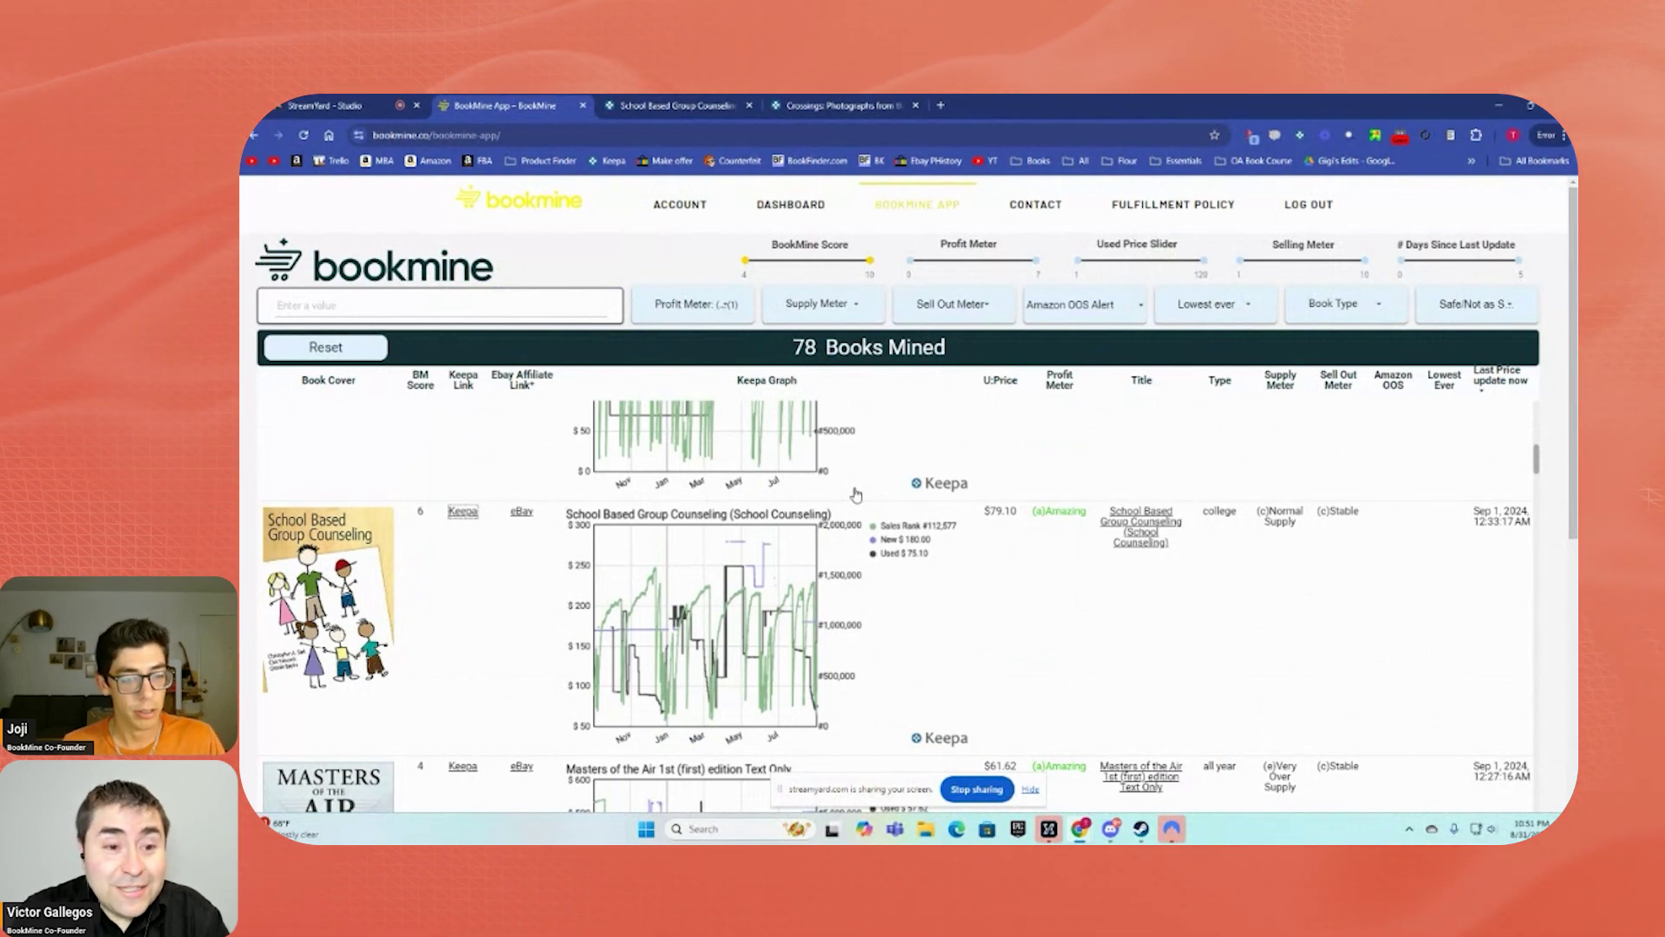
scroll(878, 497, up, 4)
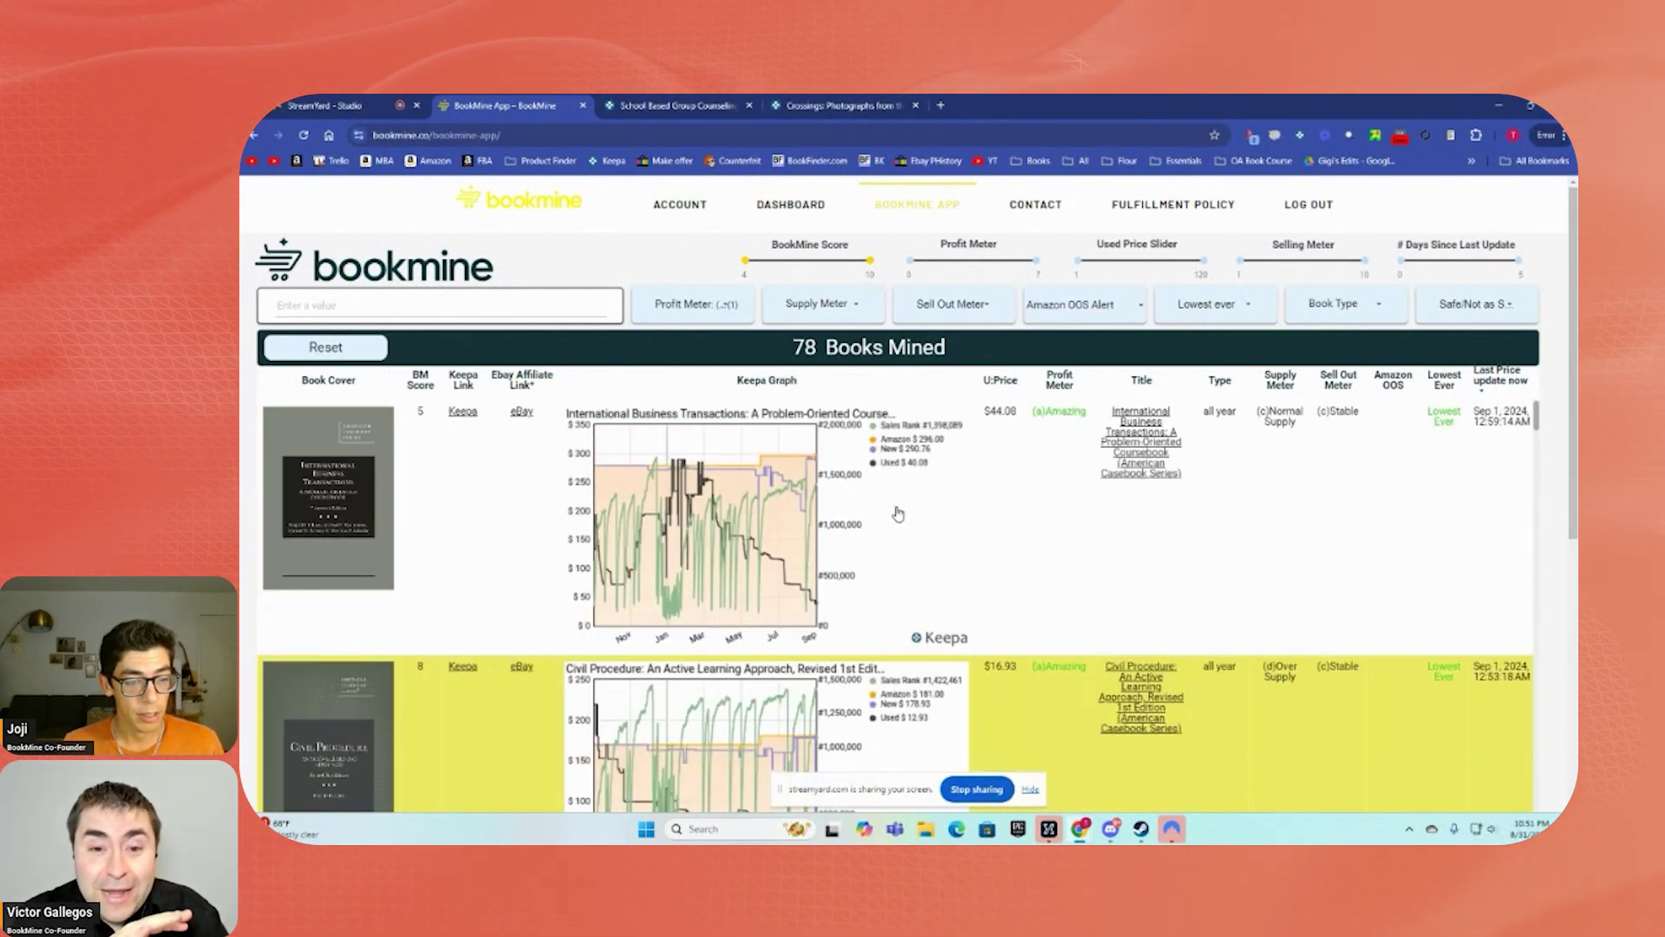
scroll(897, 513, down, 3)
scroll(898, 513, down, 3)
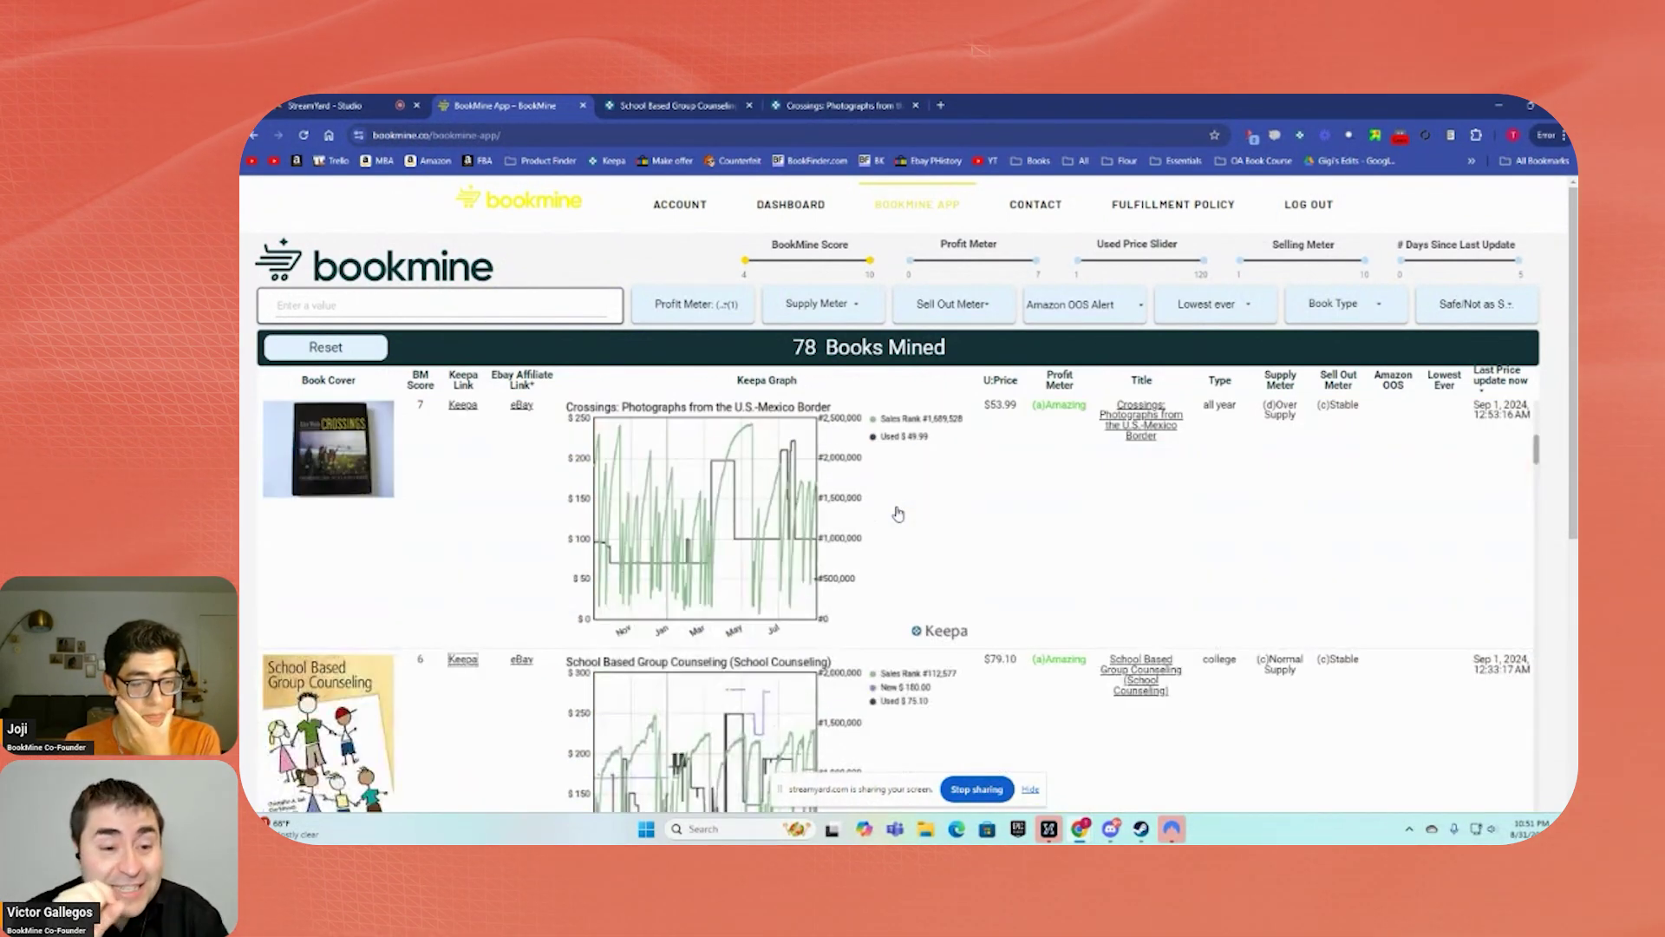
scroll(898, 513, down, 6)
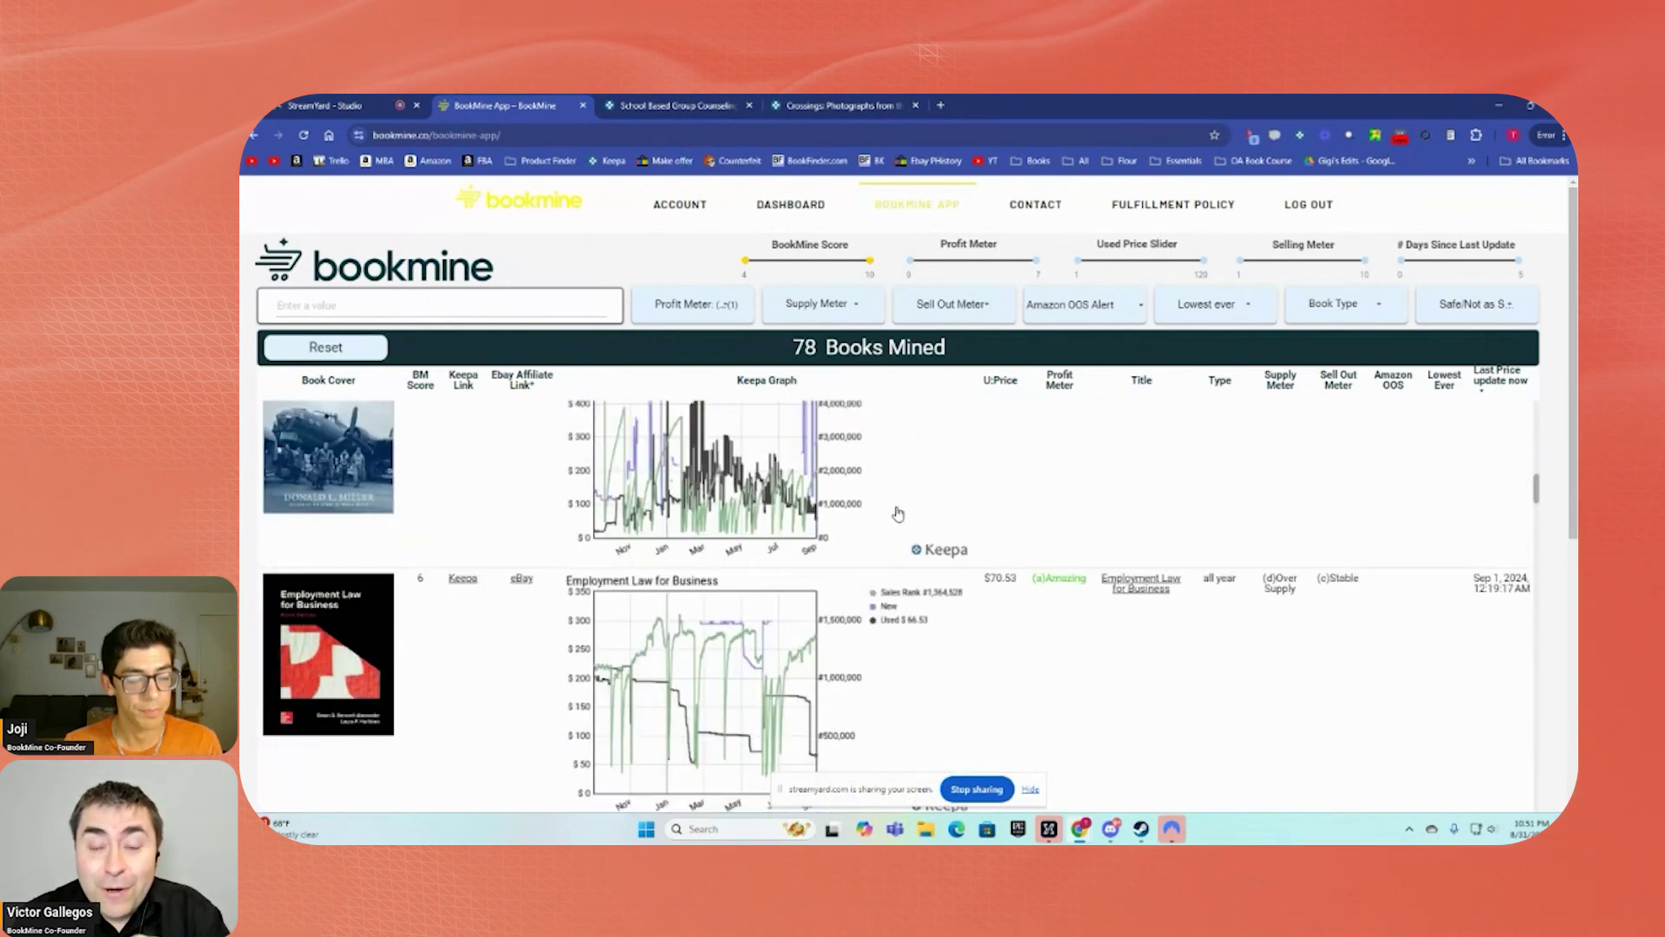
scroll(898, 513, down, 3)
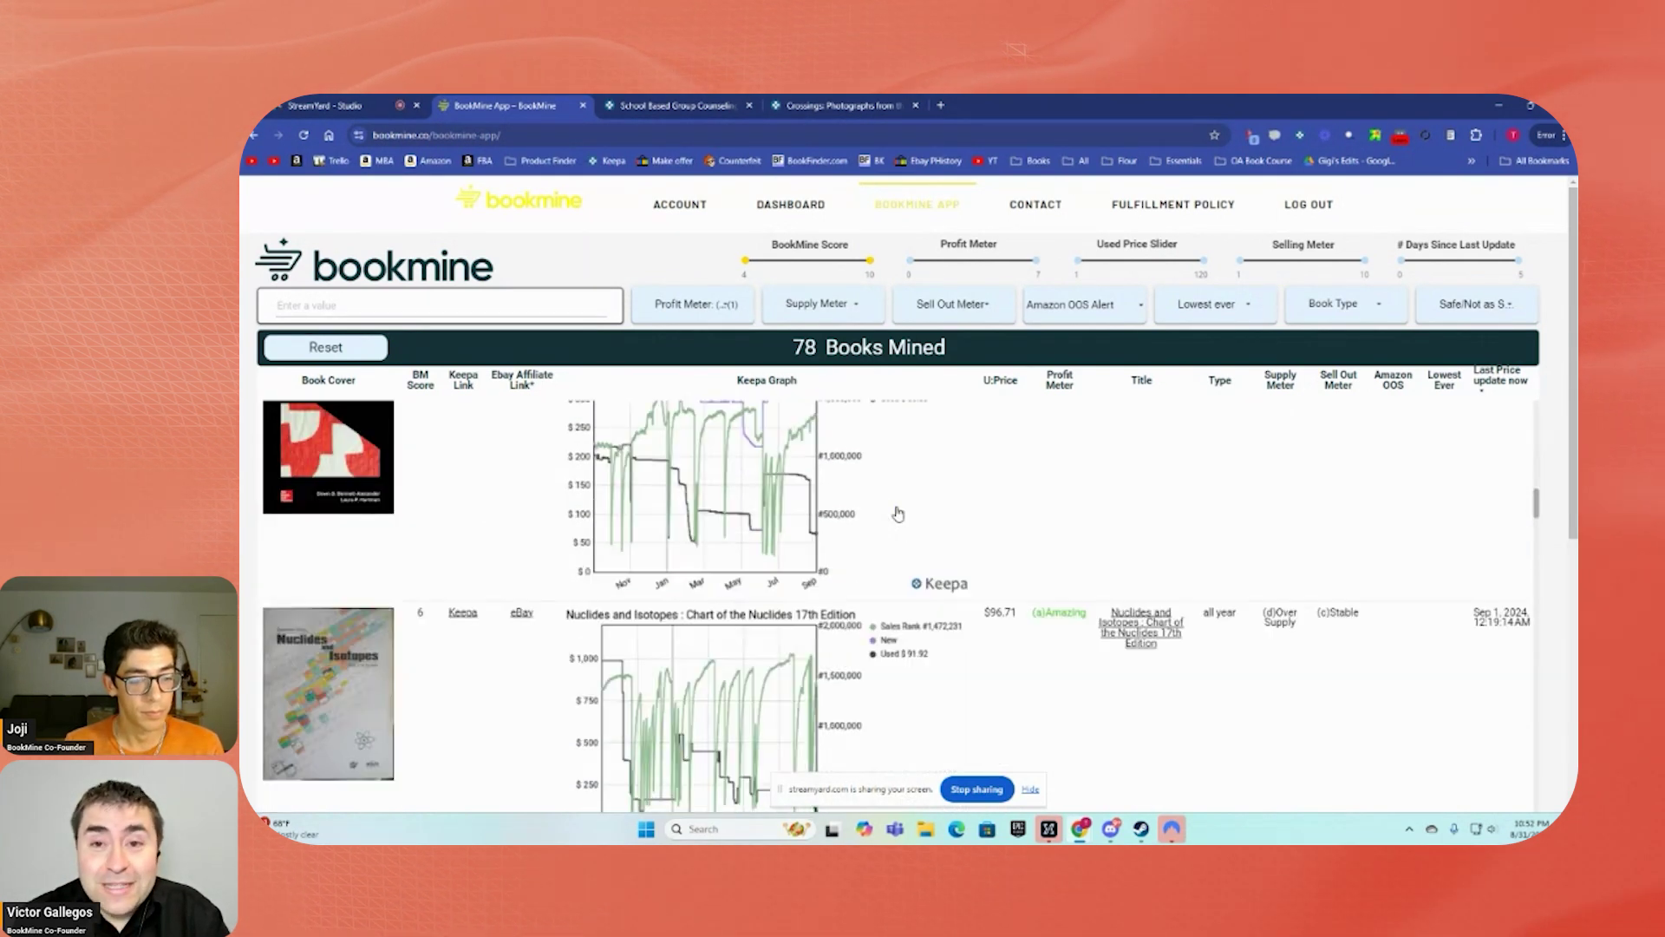
scroll(898, 514, up, 1)
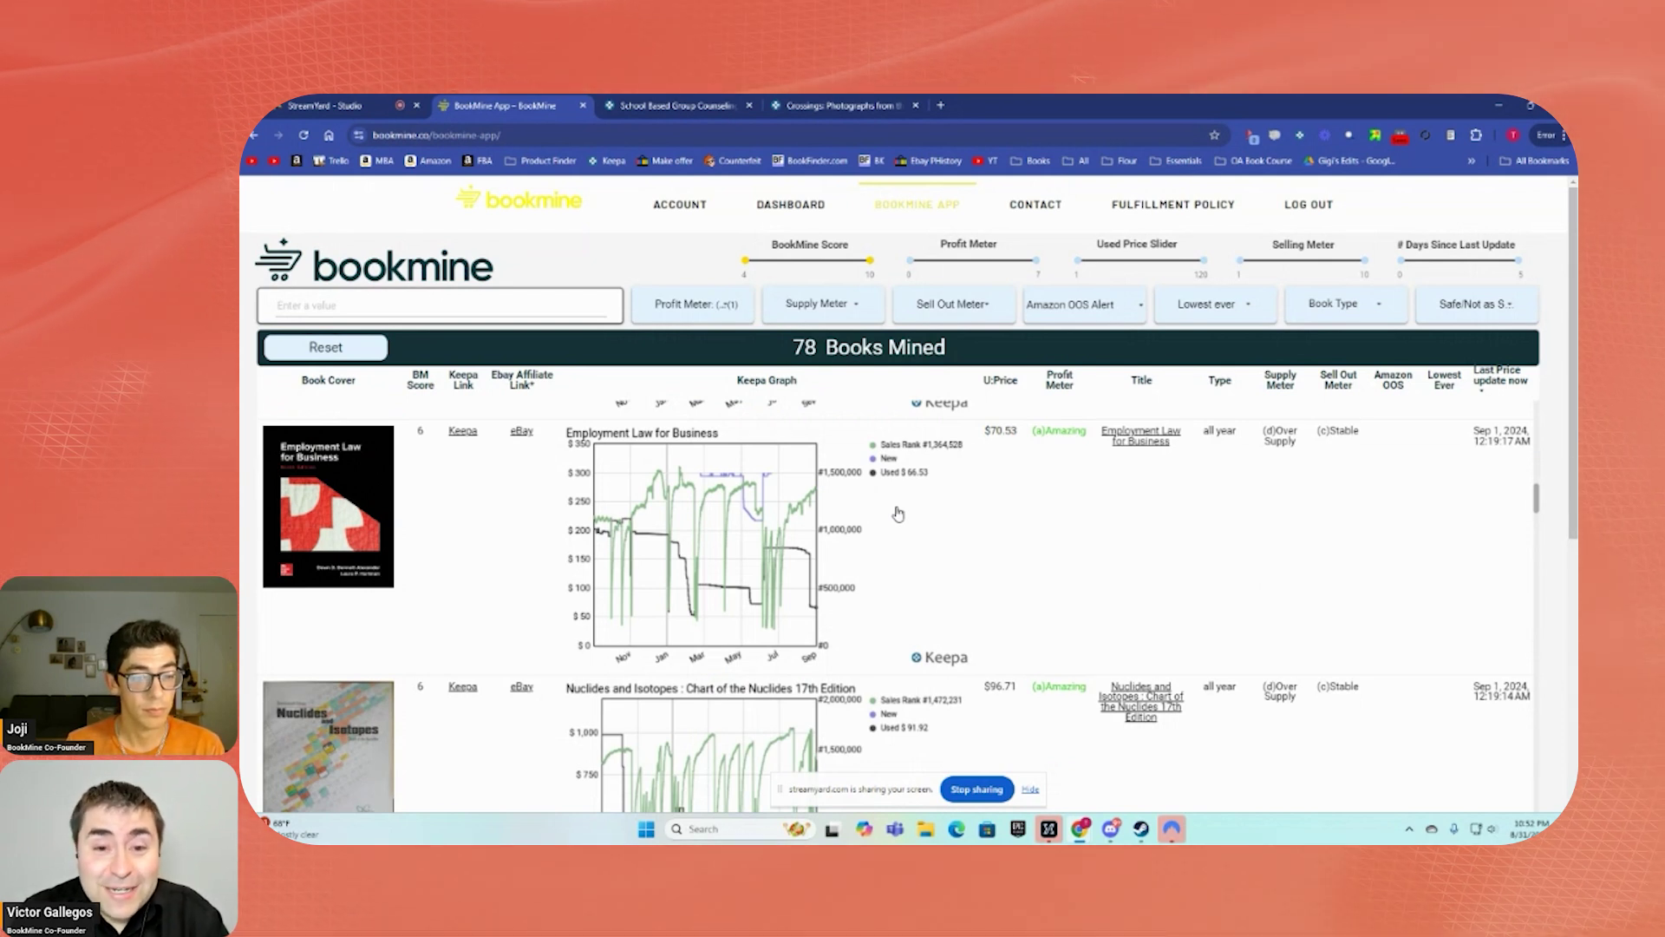
Open the Keepa page for Employment Law for Business, view its full history, and return the chart to the Year range
click(746, 434)
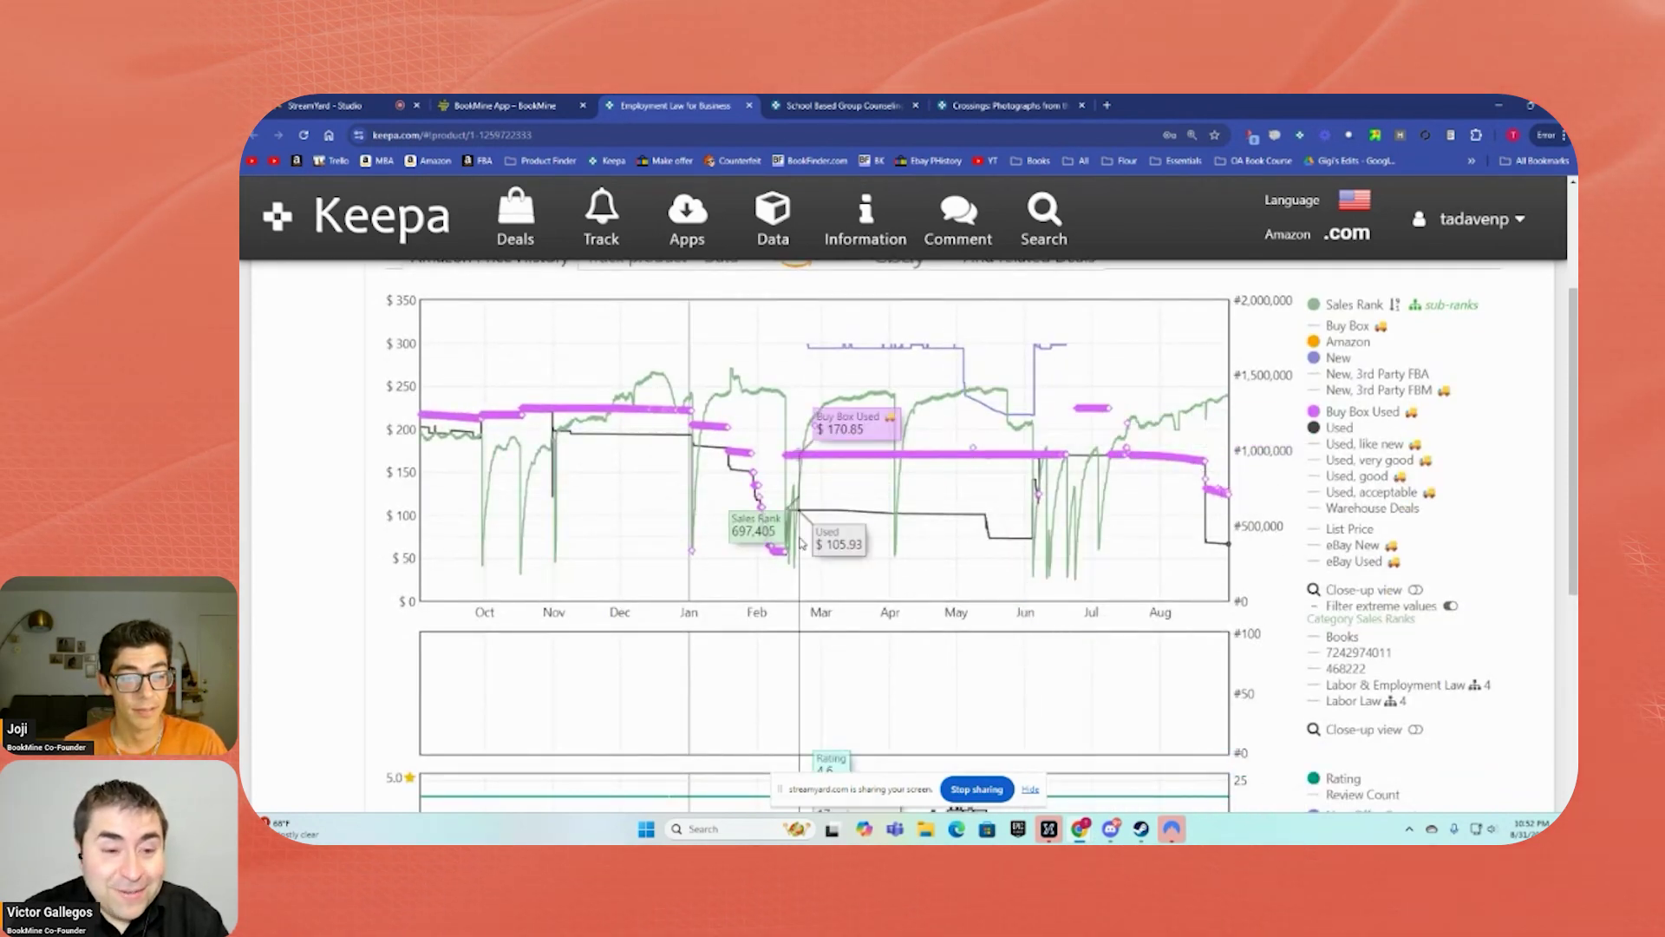
scroll(558, 472, down, 3)
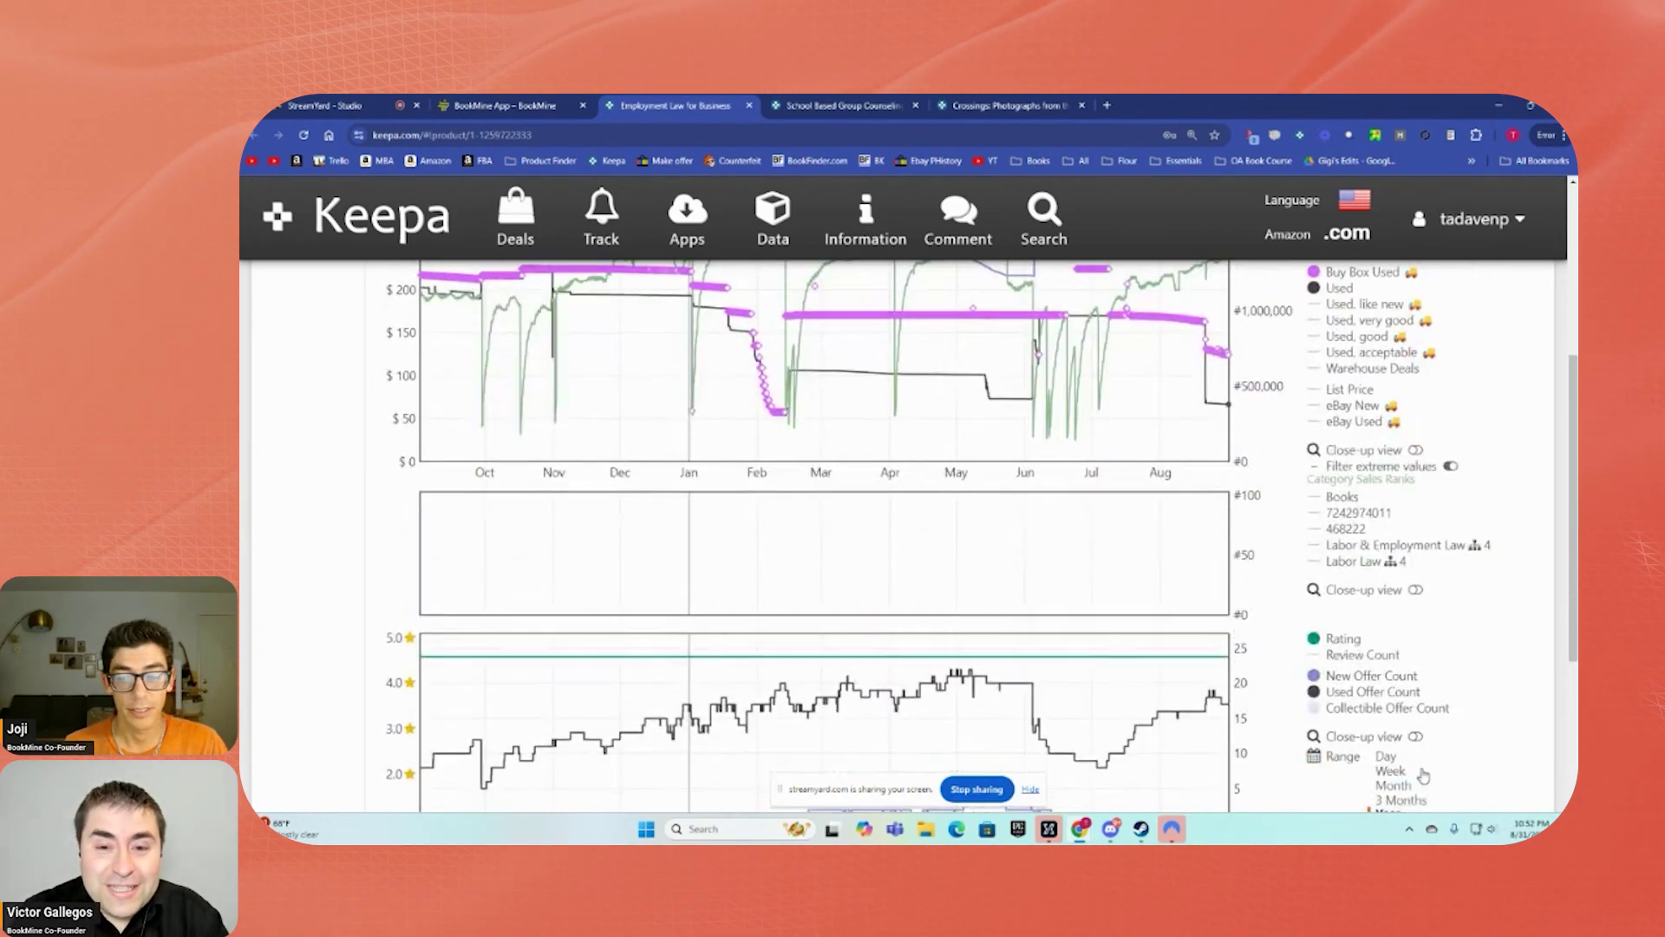
click(1414, 758)
click(1389, 744)
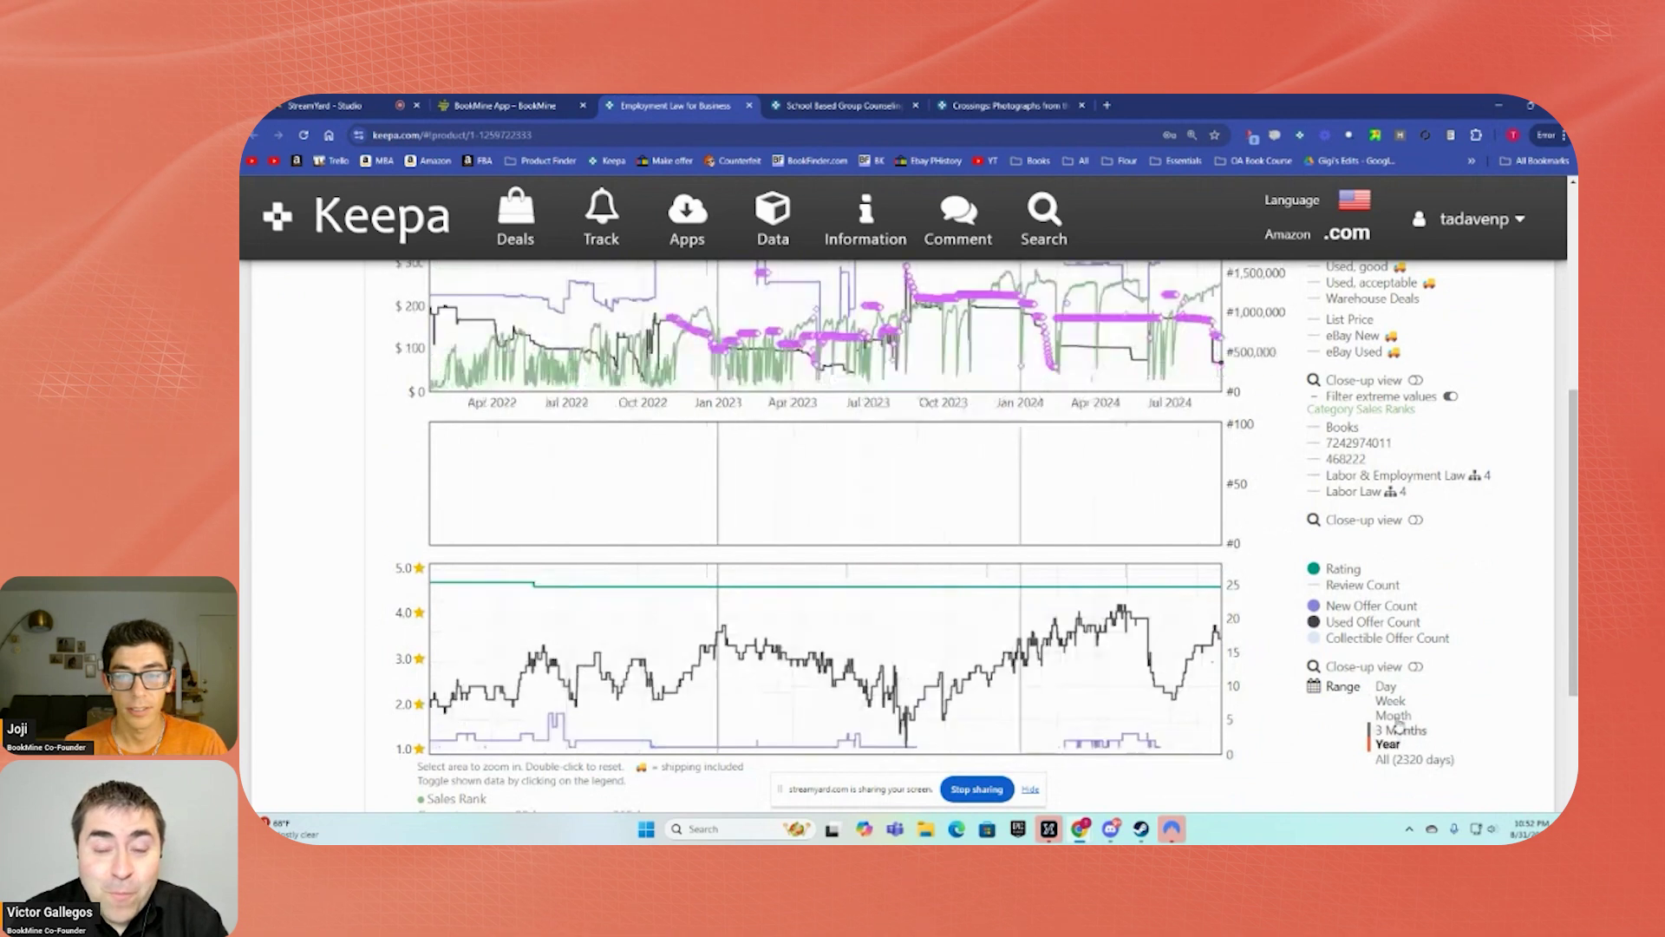
scroll(1230, 565, up, 3)
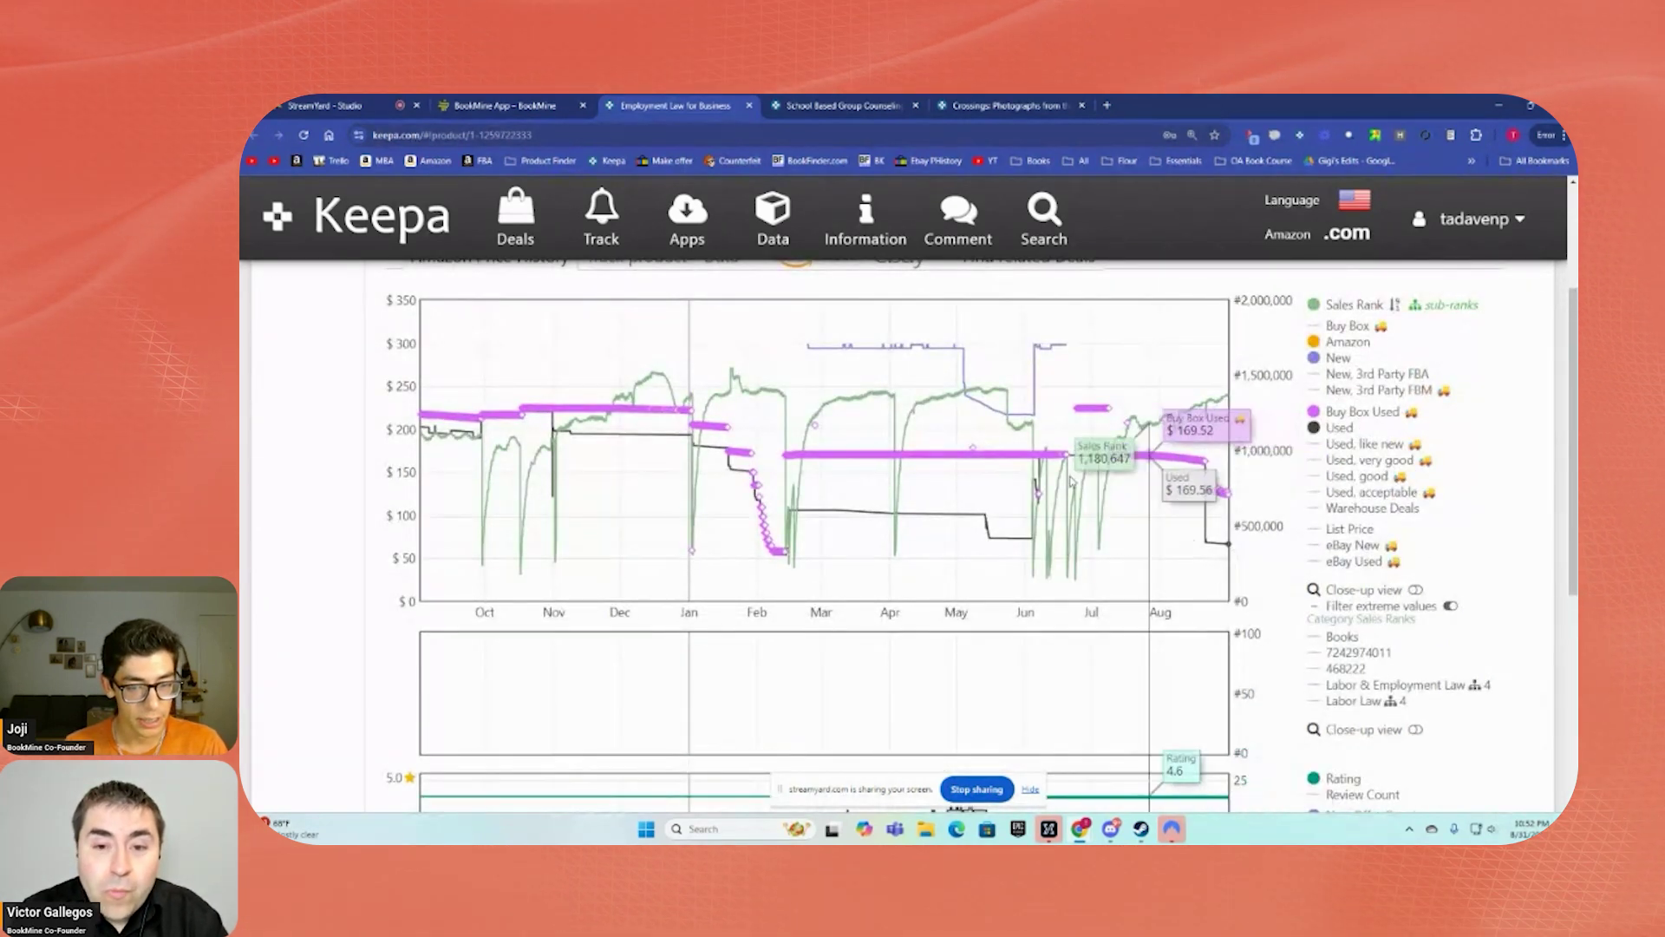
Zoom the Employment Law for Business chart in on May through July, reset the zoom, and examine the year's used prices
drag(1159, 538, 962, 538)
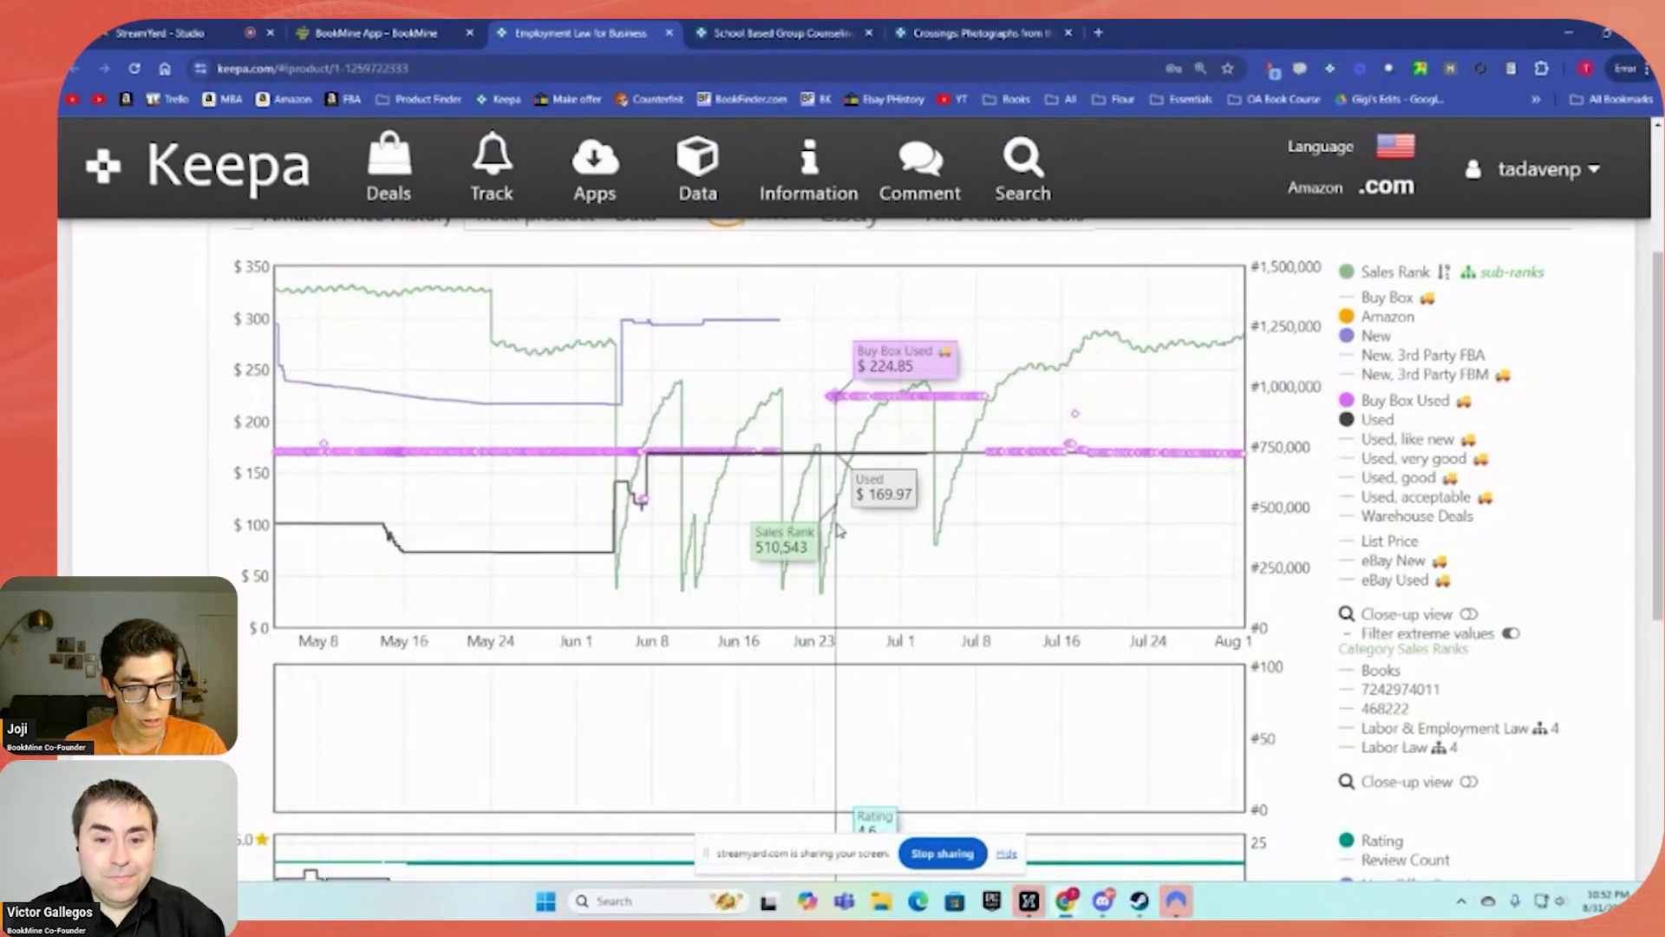
scroll(785, 587, up, 1)
scroll(785, 587, up, 2)
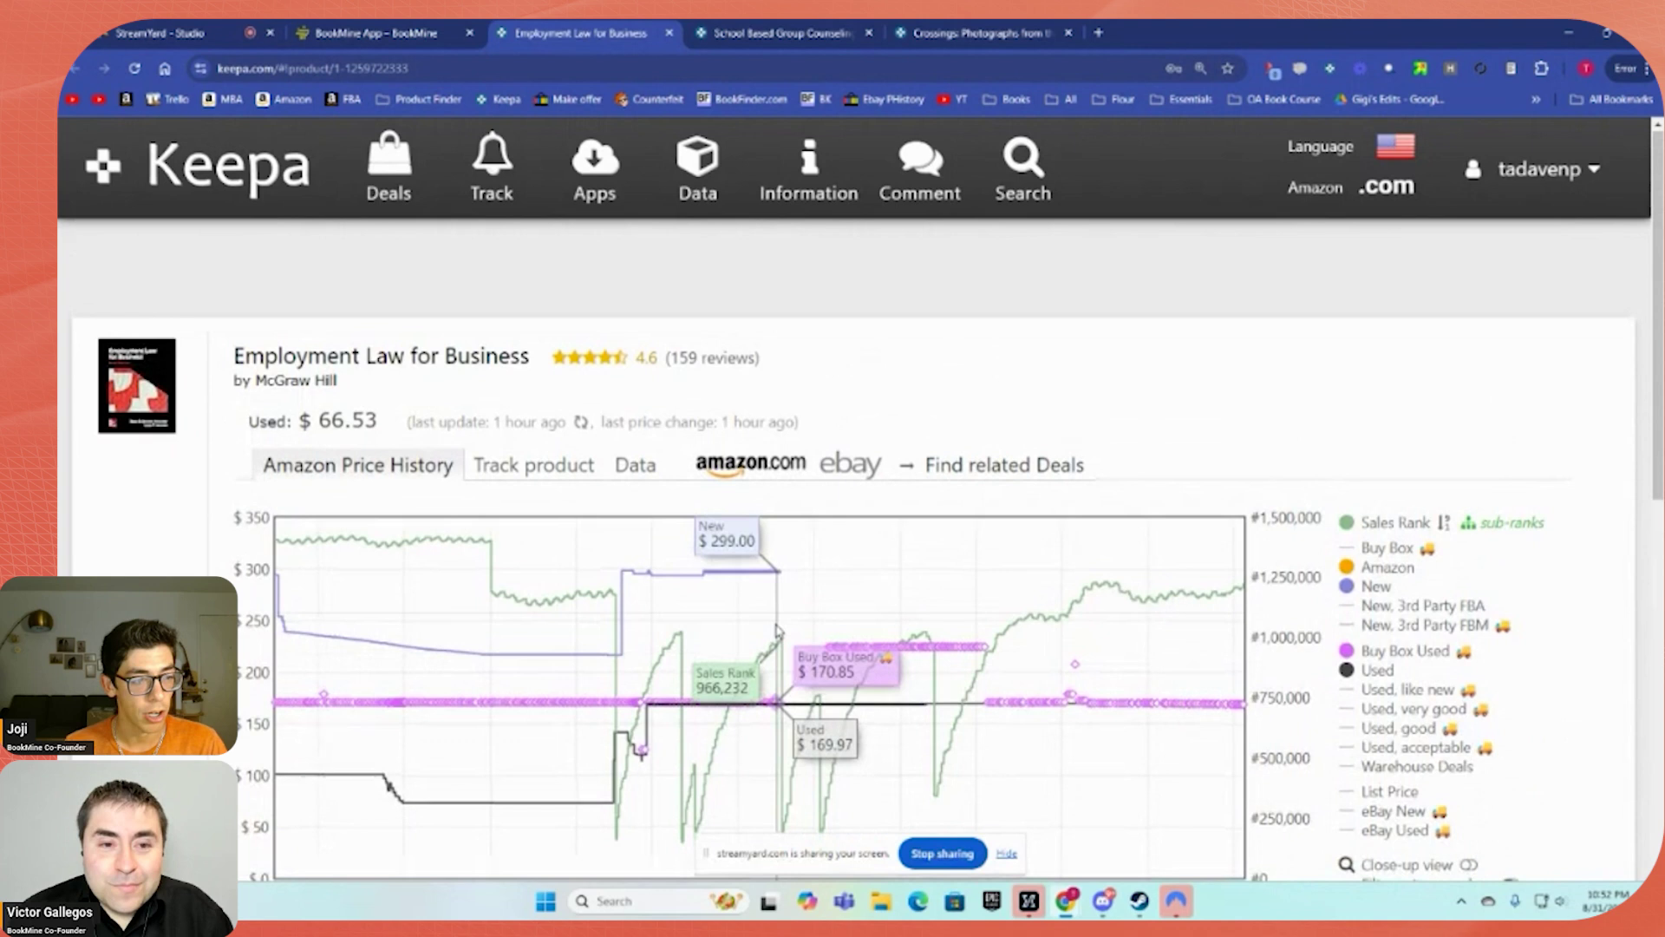
scroll(783, 587, down, 2)
double_click(785, 587)
scroll(598, 546, up, 2)
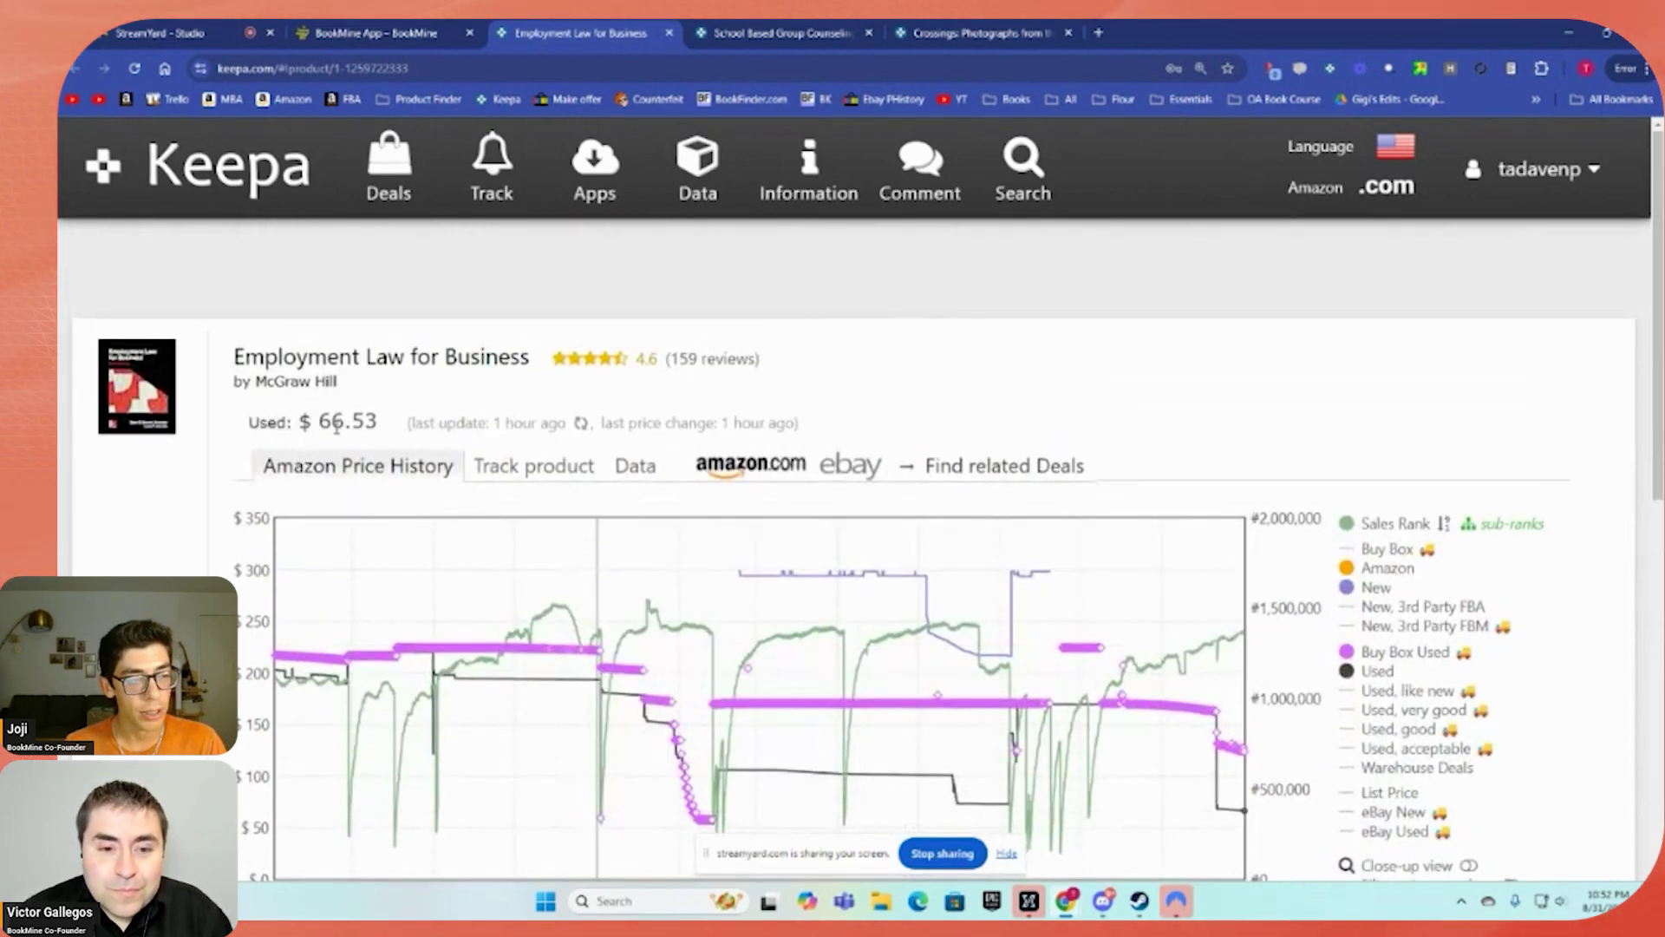
scroll(607, 538, down, 4)
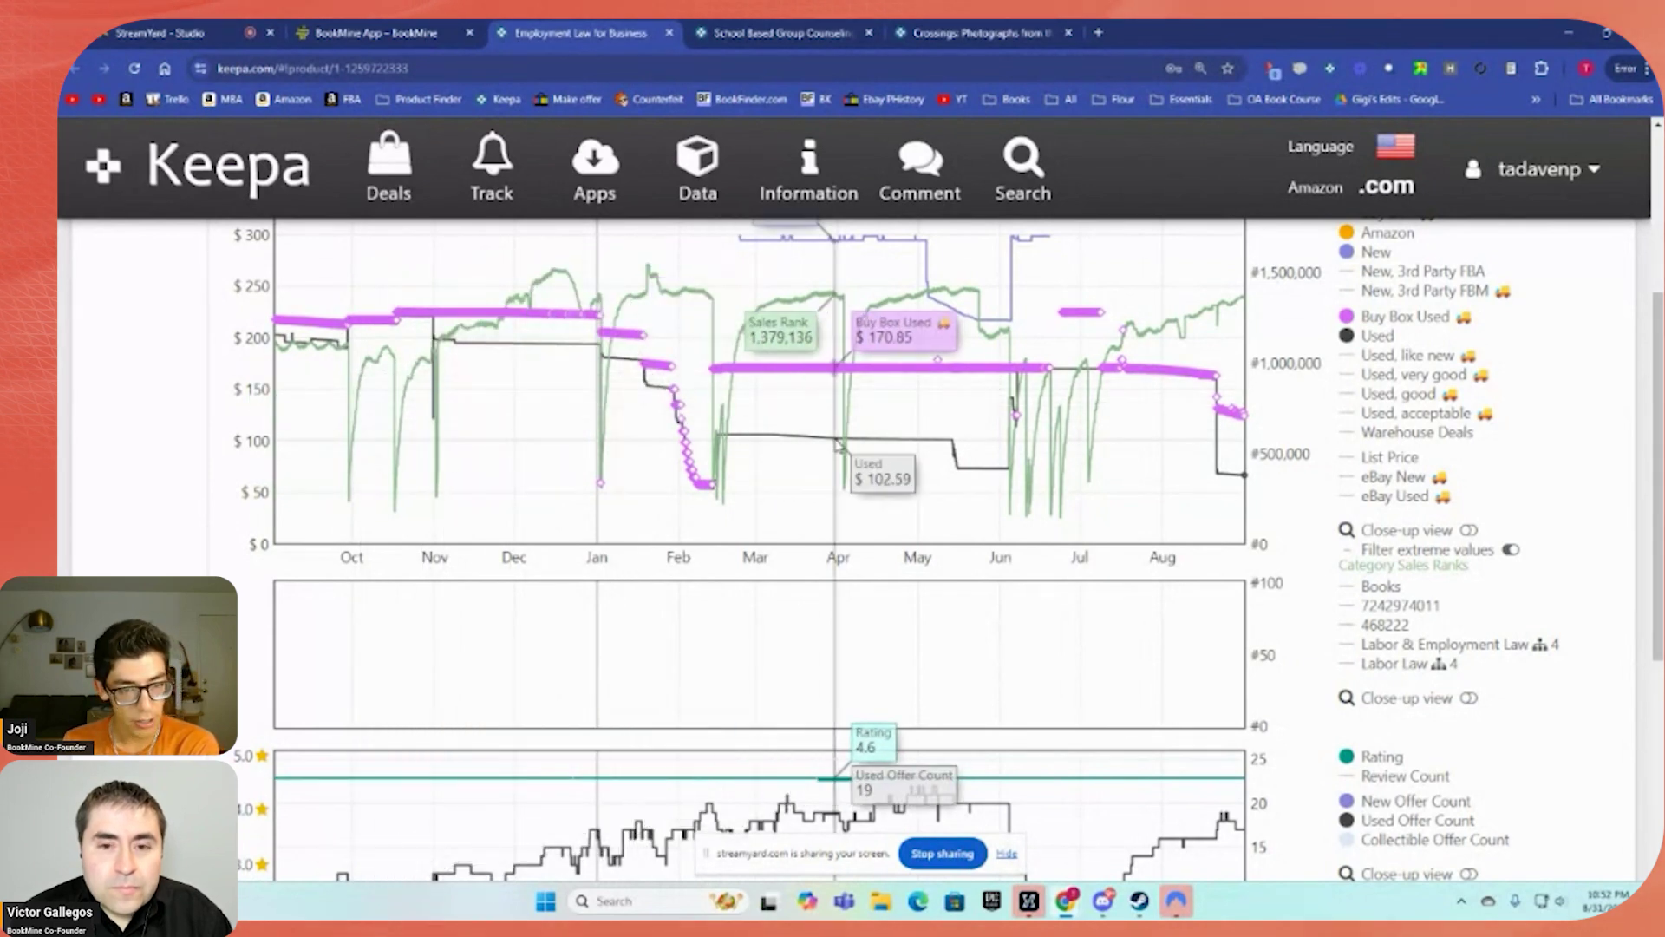
scroll(842, 444, up, 1)
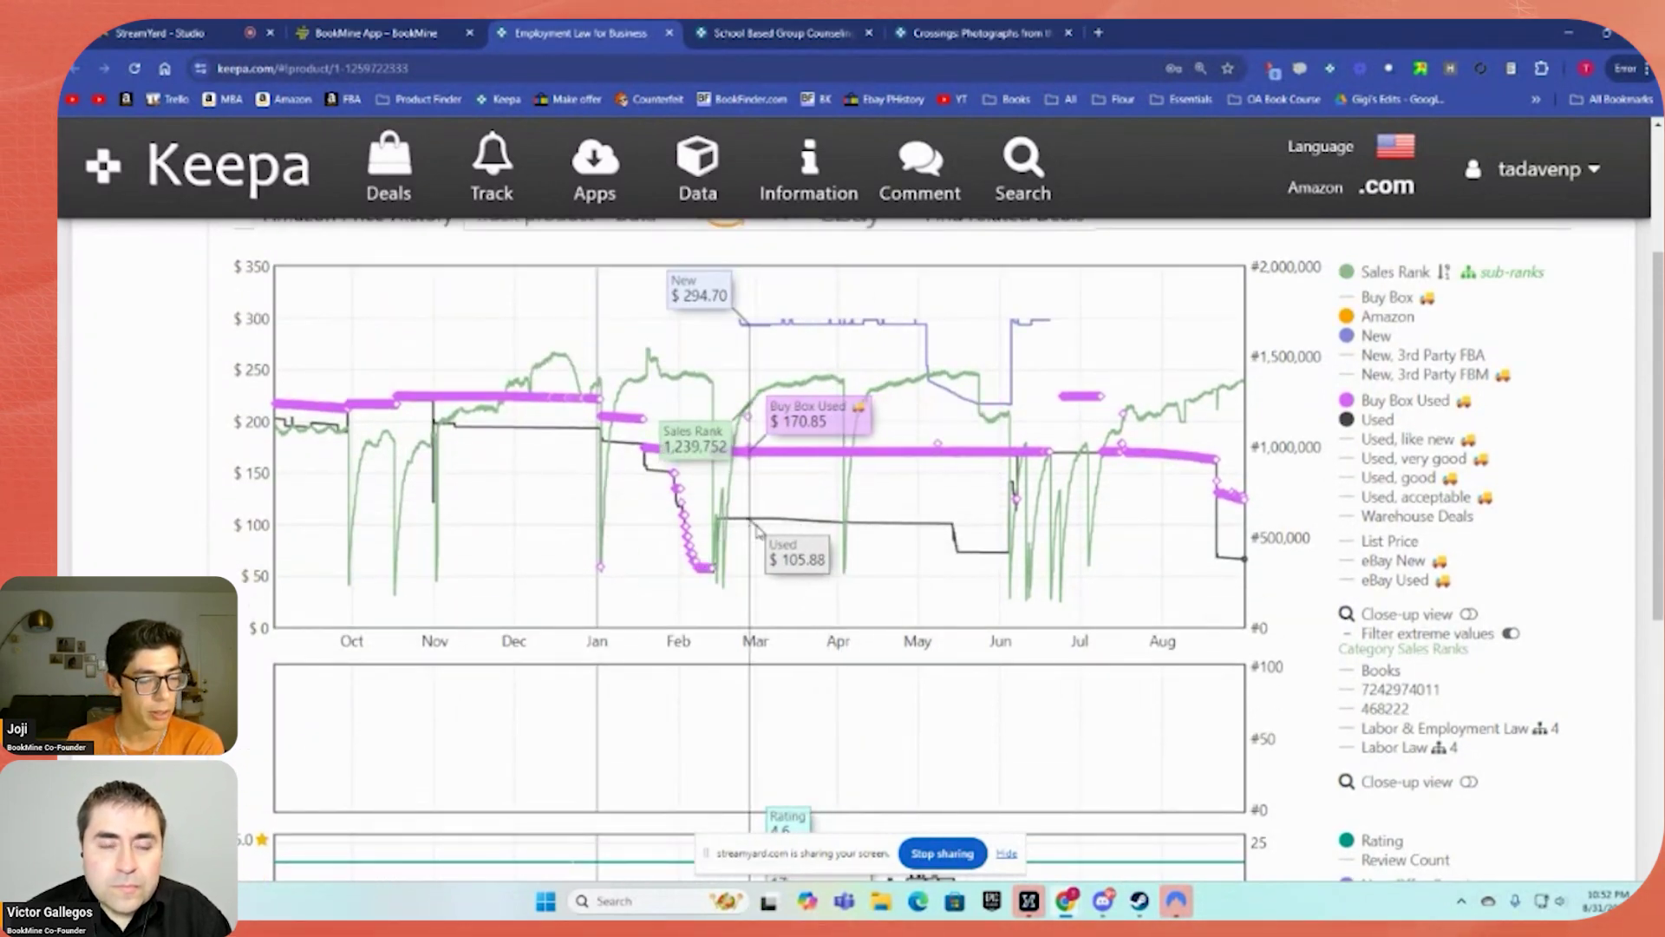
scroll(754, 434, up, 3)
Return to the BookMine results and review the entries for On a Life Well Spent and Nuclides and Isotopes
click(390, 33)
scroll(962, 494, down, 6)
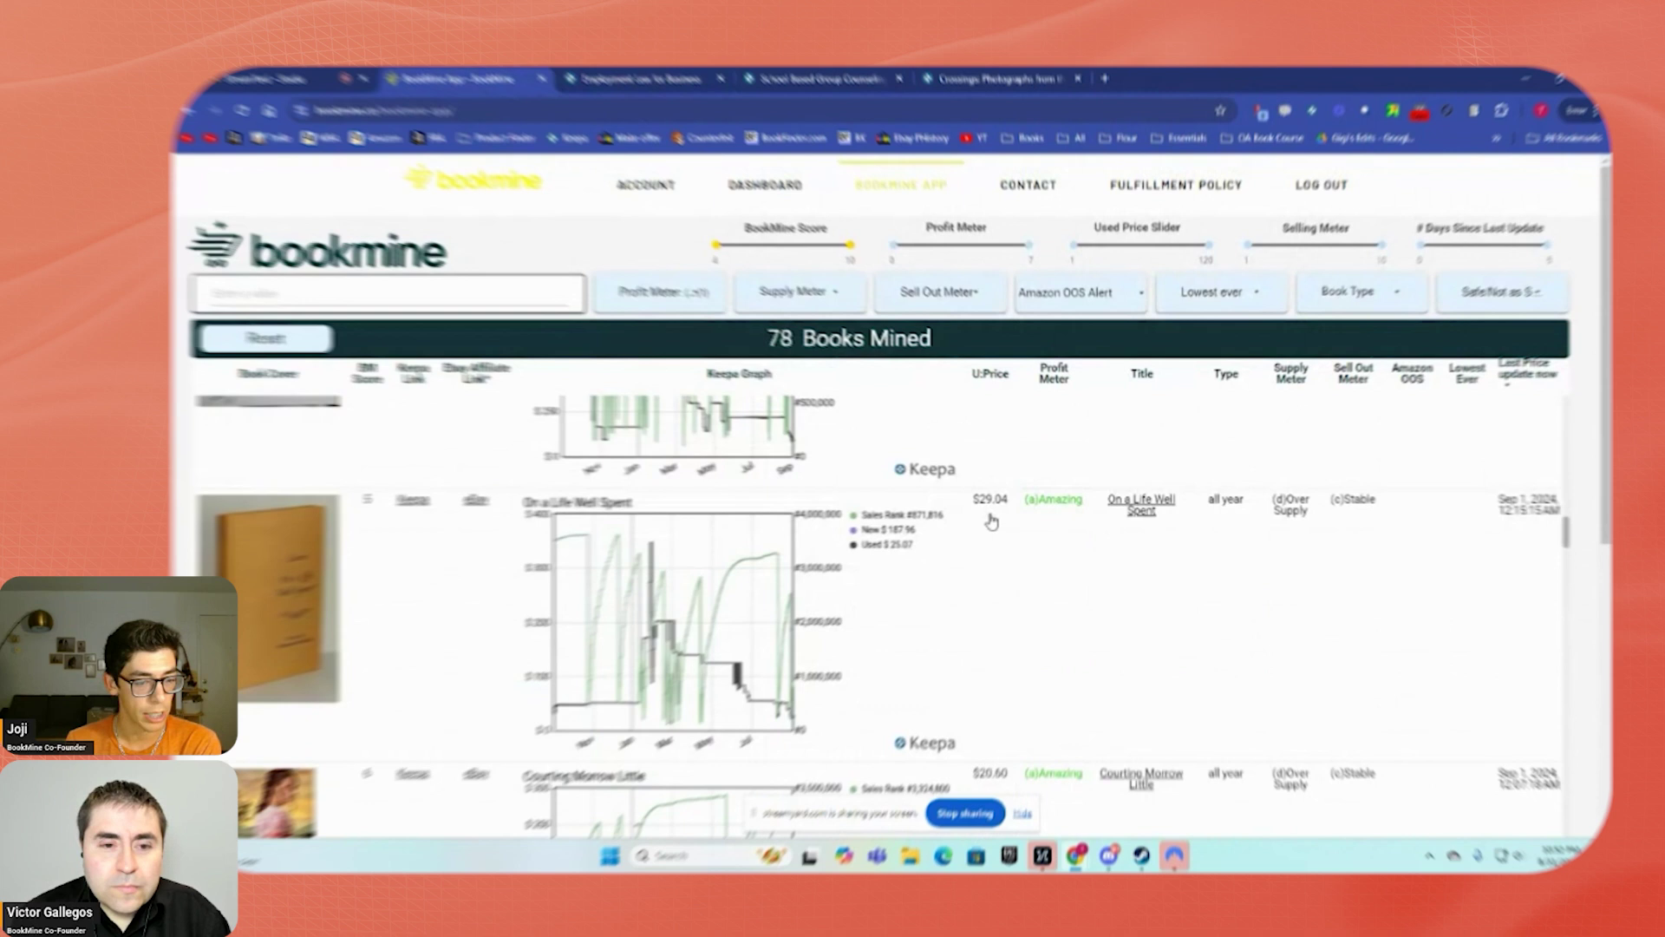
scroll(991, 520, up, 2)
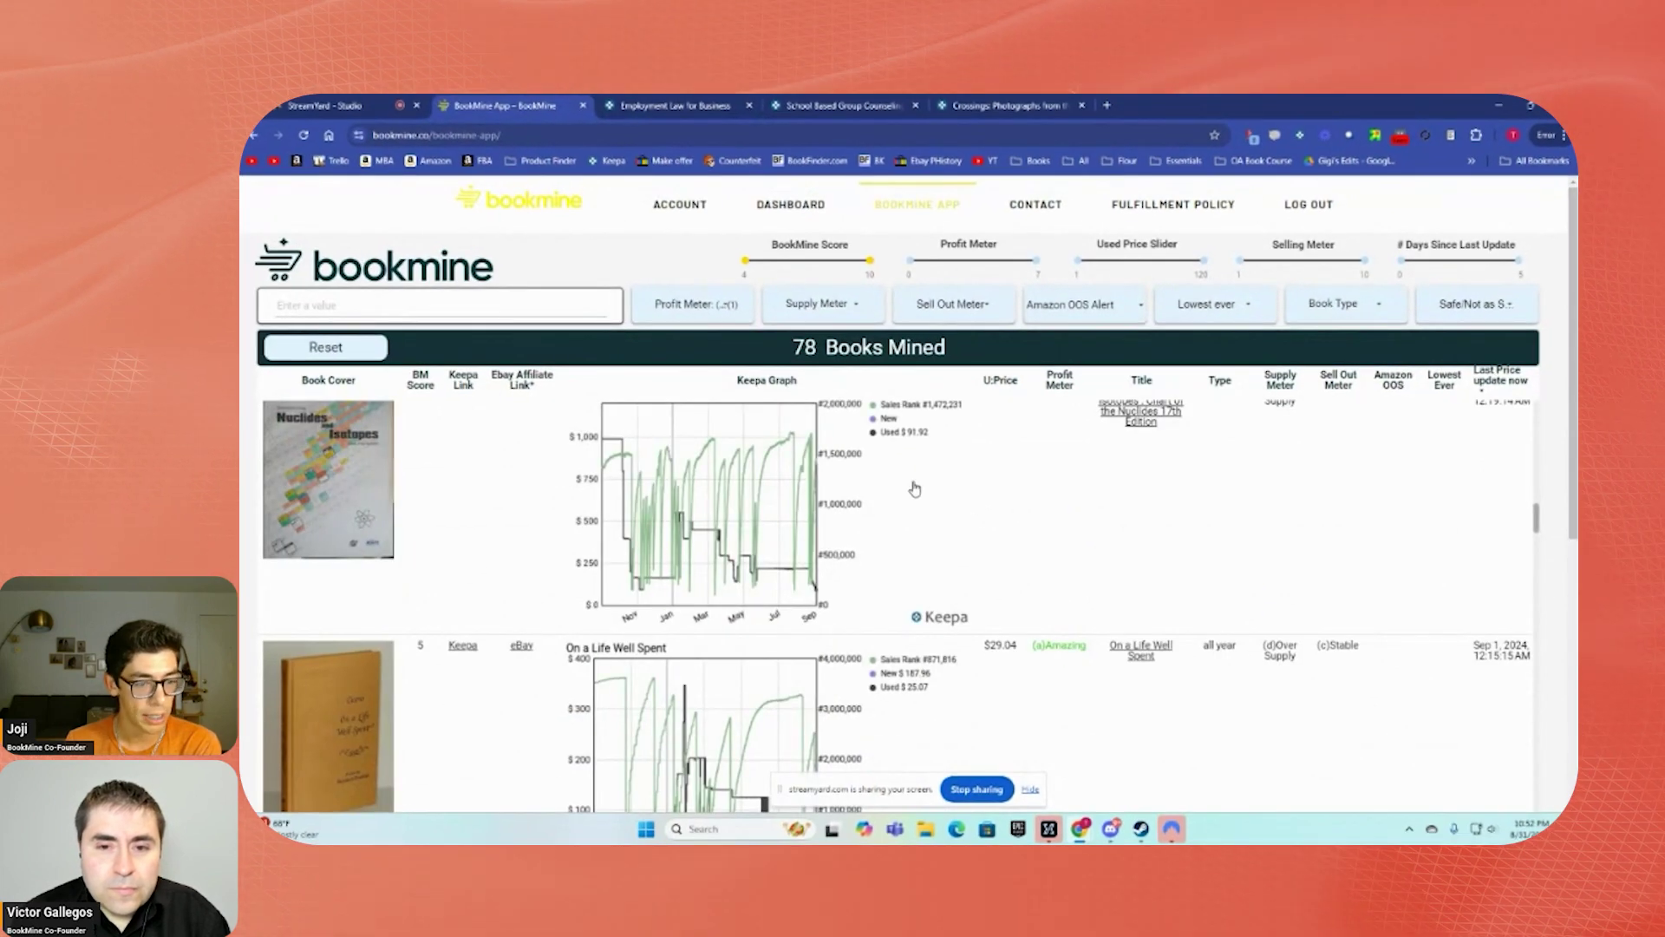
scroll(917, 490, up, 1)
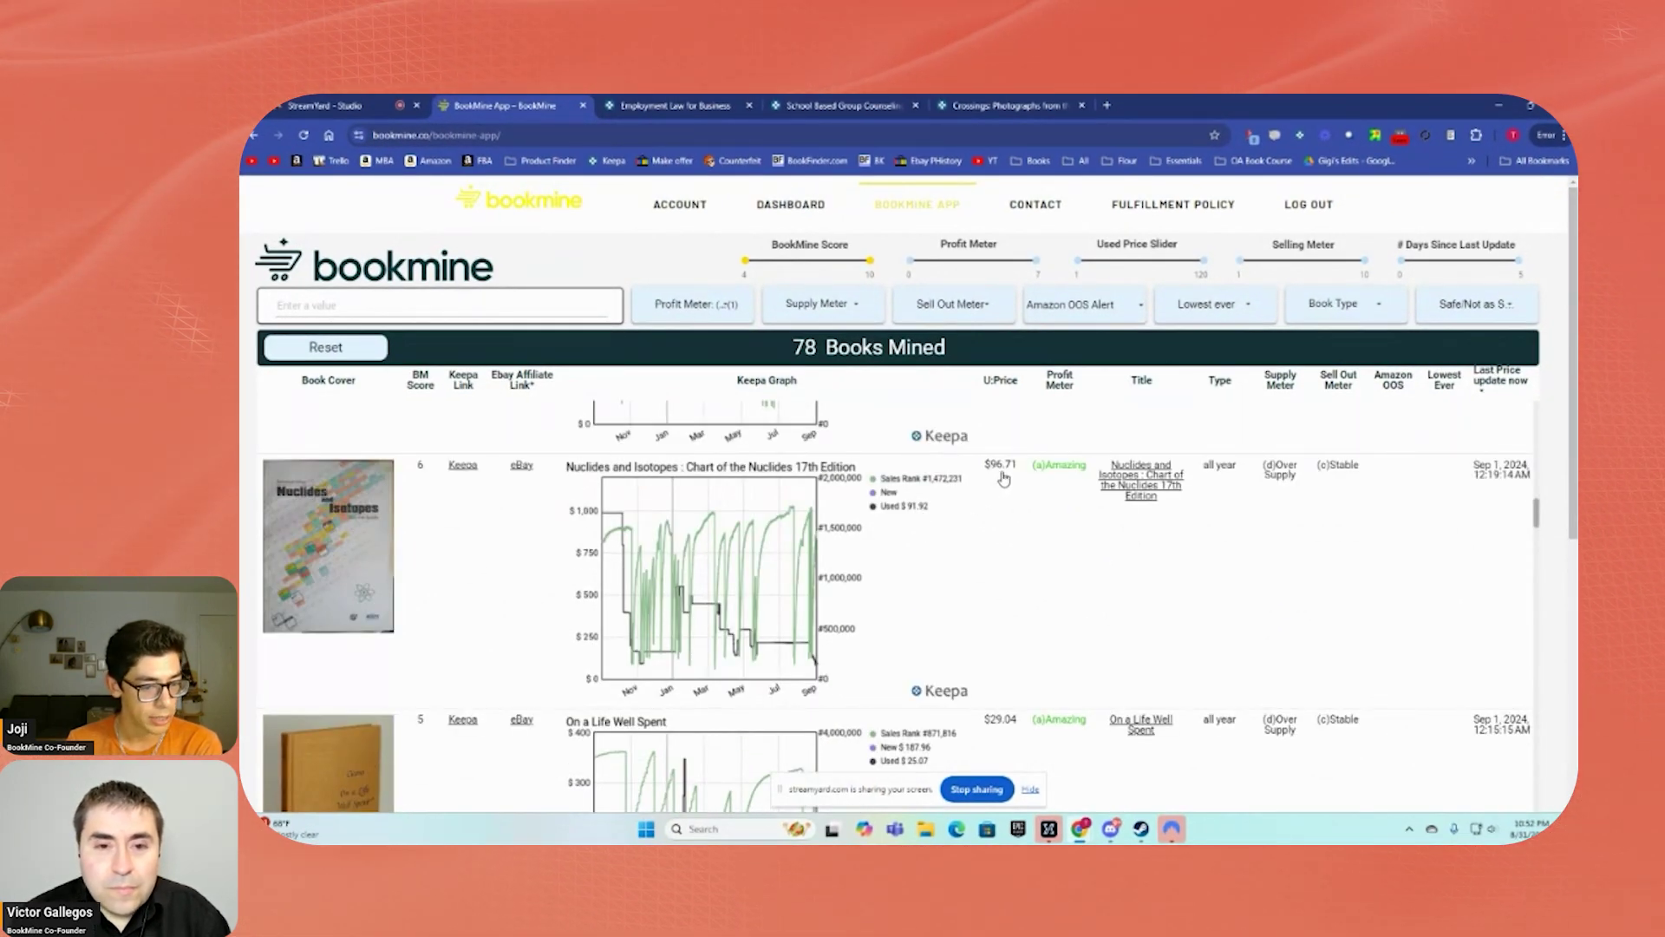
Open the Keepa page for Nuclides and Isotopes, examine its yearly prices, and switch the chart to the All range
click(463, 468)
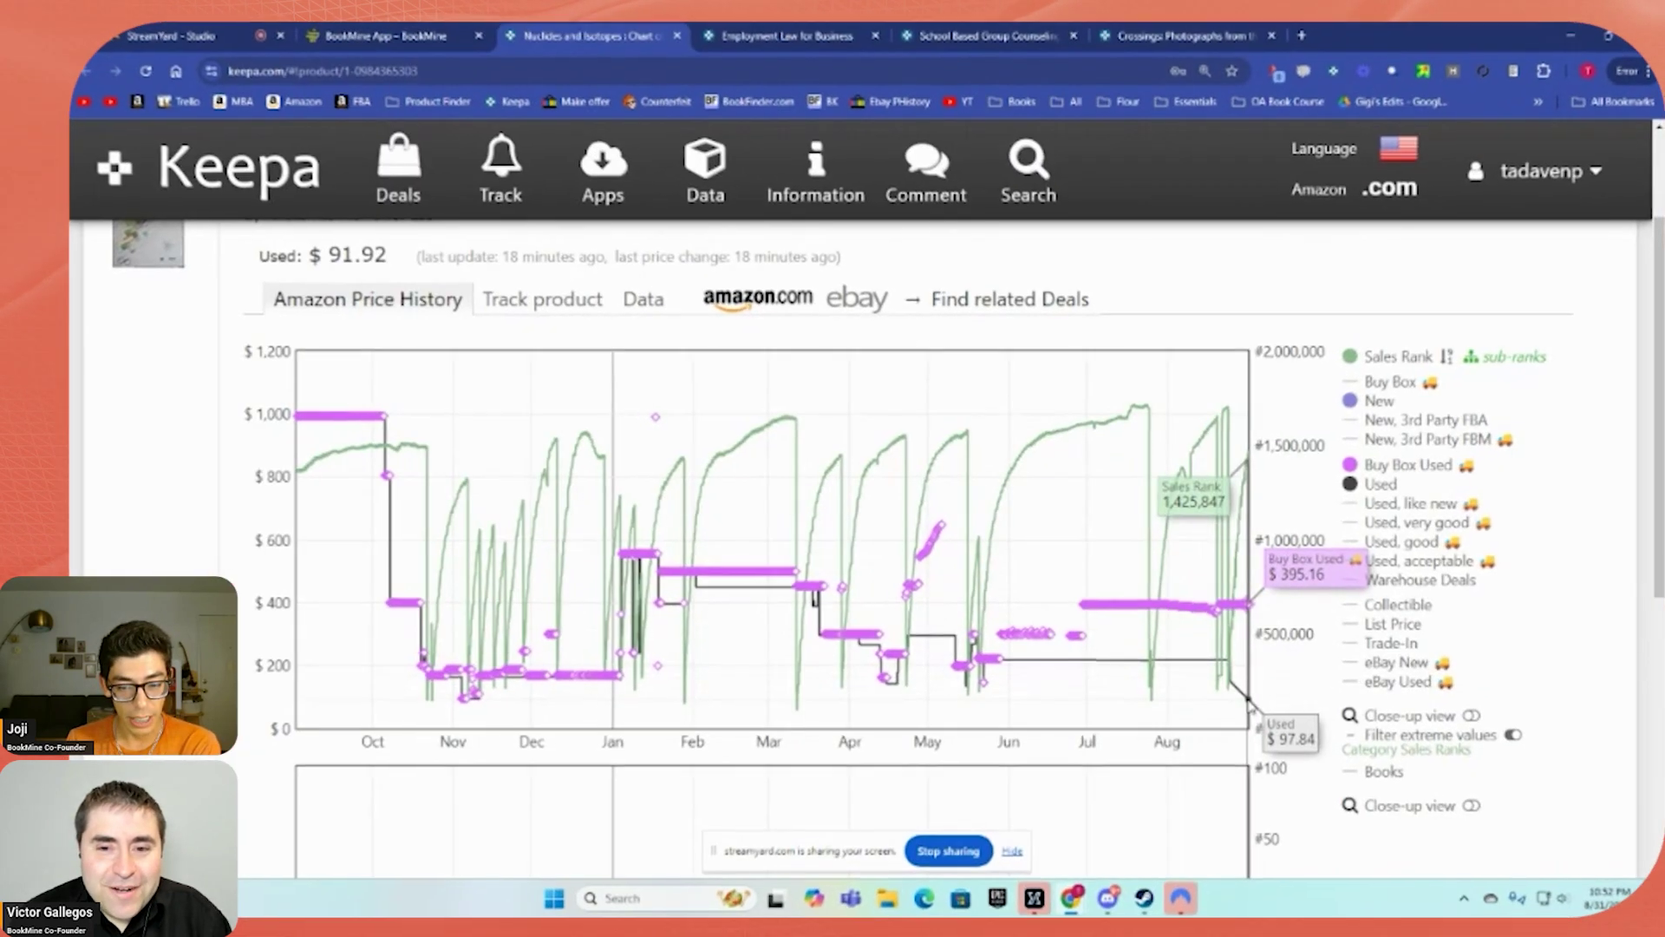
scroll(1187, 605, down, 1)
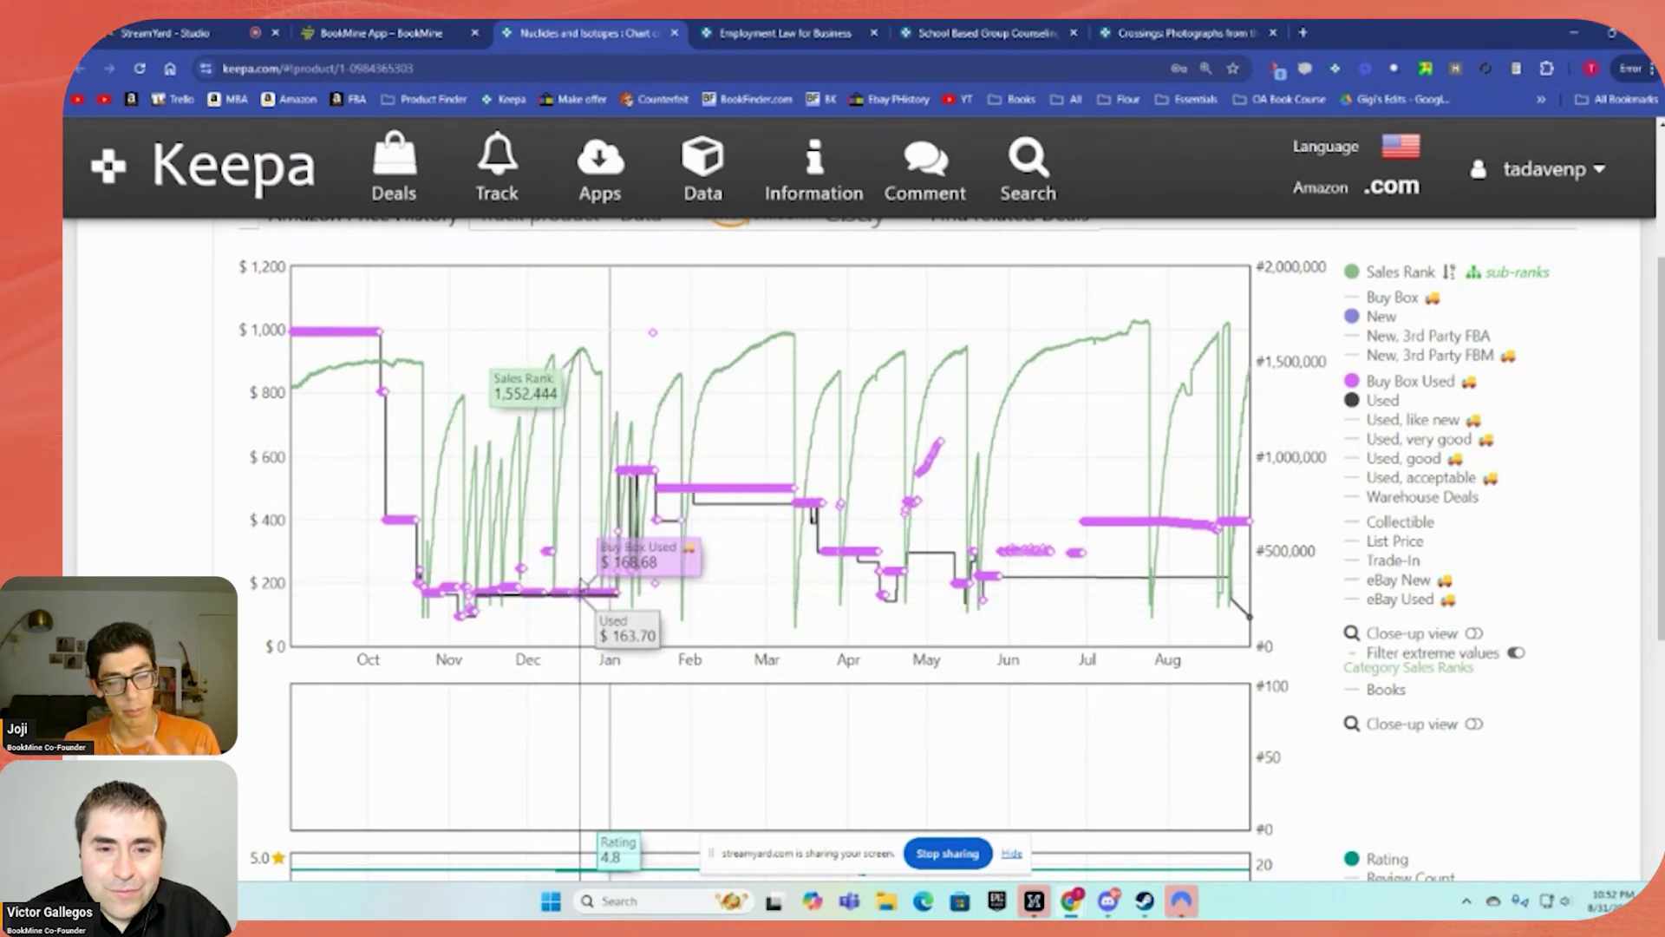
scroll(581, 585, up, 2)
scroll(1044, 717, down, 4)
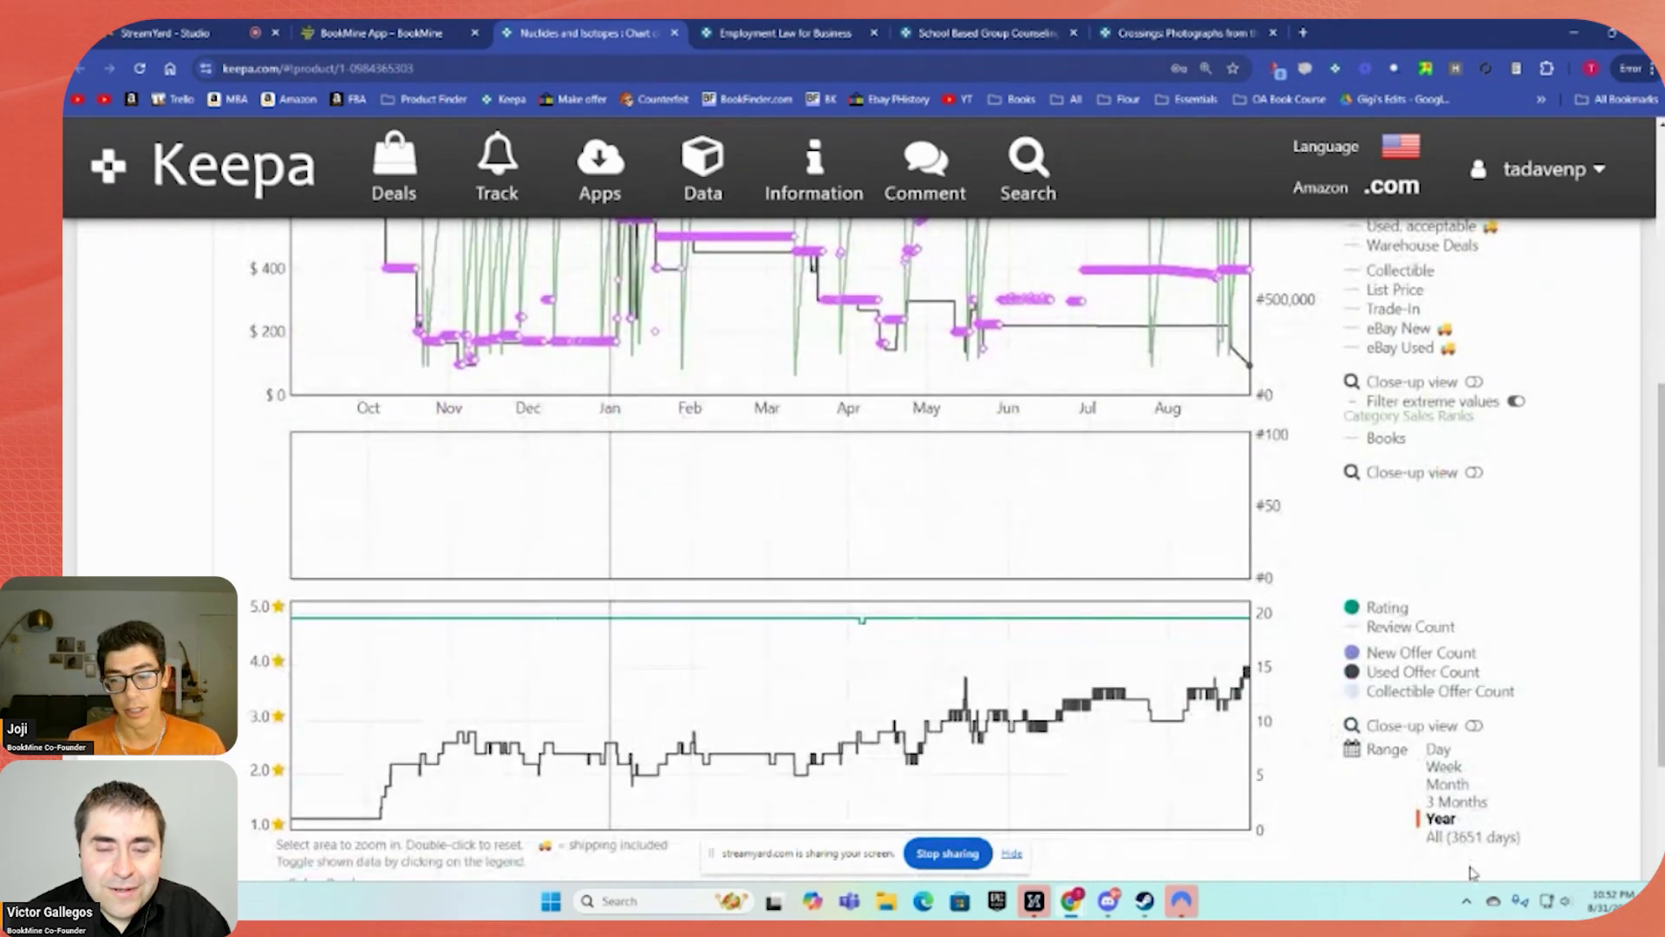
click(1472, 837)
scroll(781, 433, up, 5)
Return to the BookMine results, open the Keepa page for Angel Exterminatus (23), and go back to its BookMine entry
click(382, 33)
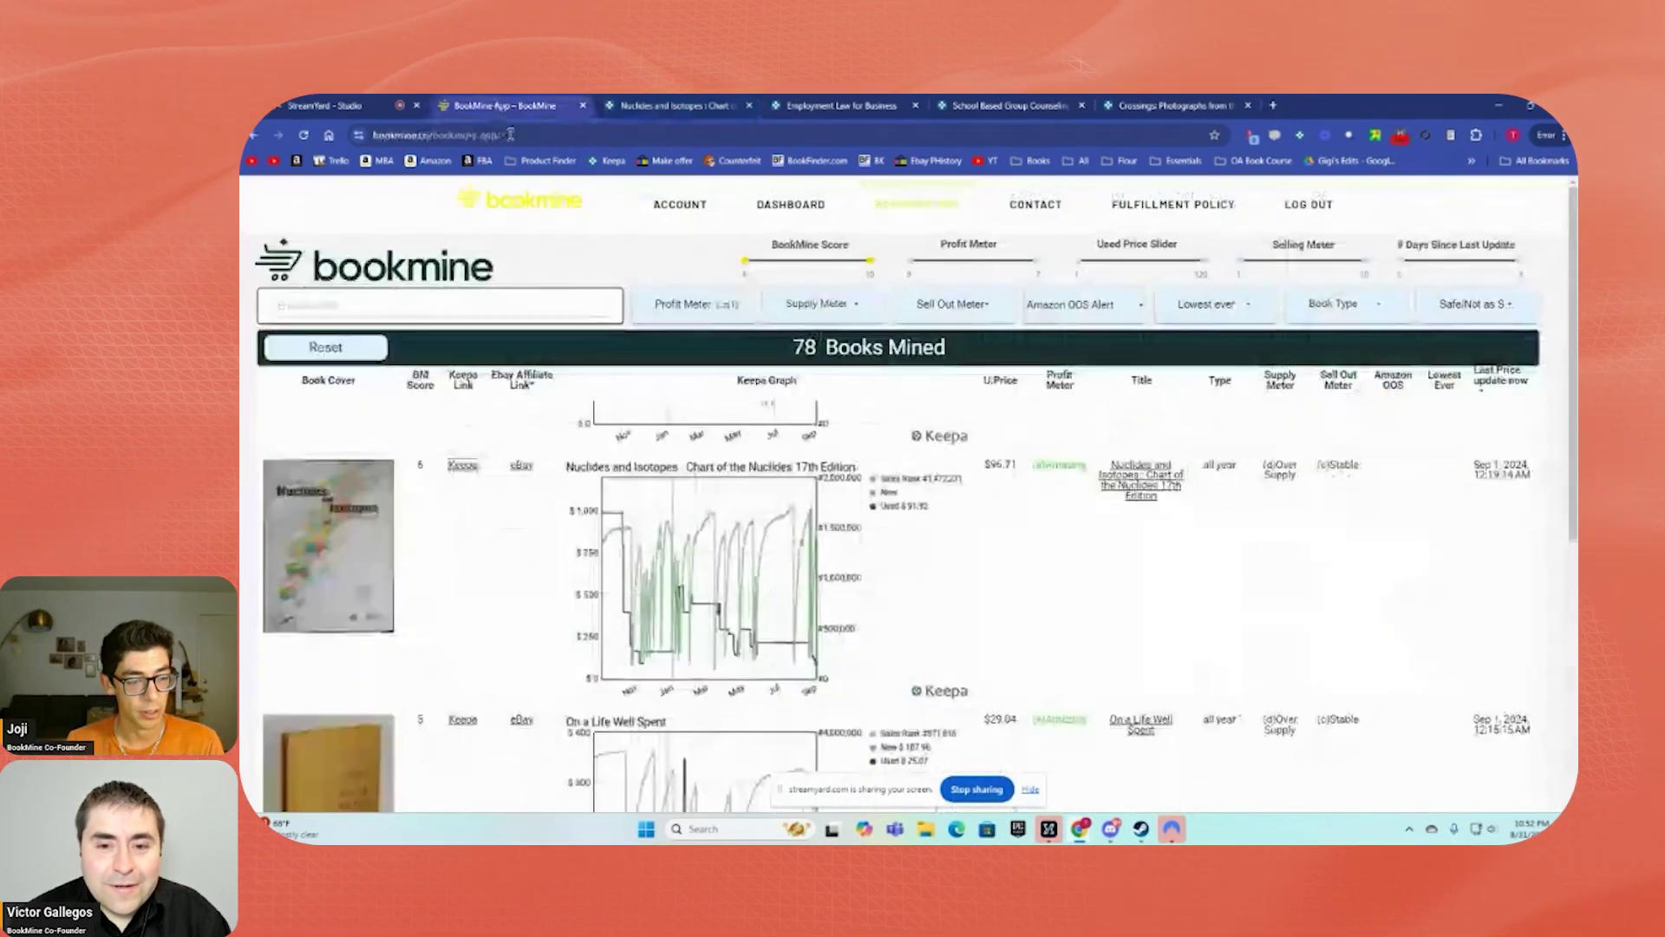
scroll(803, 477, down, 6)
scroll(803, 477, down, 4)
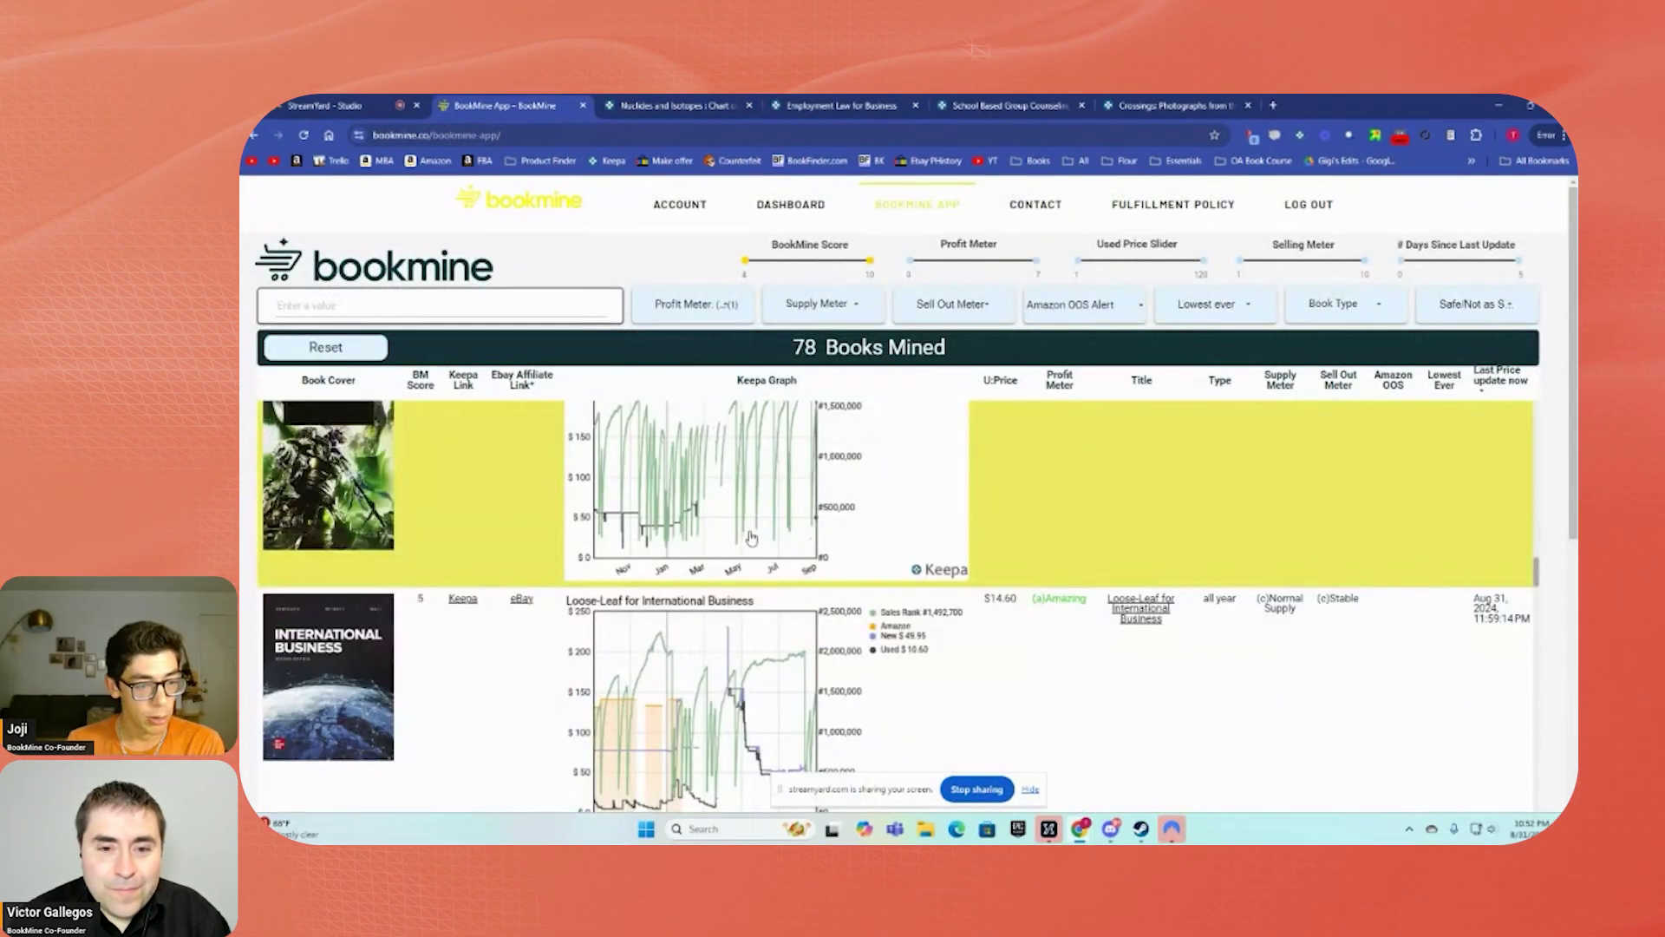
scroll(859, 571, up, 1)
click(461, 490)
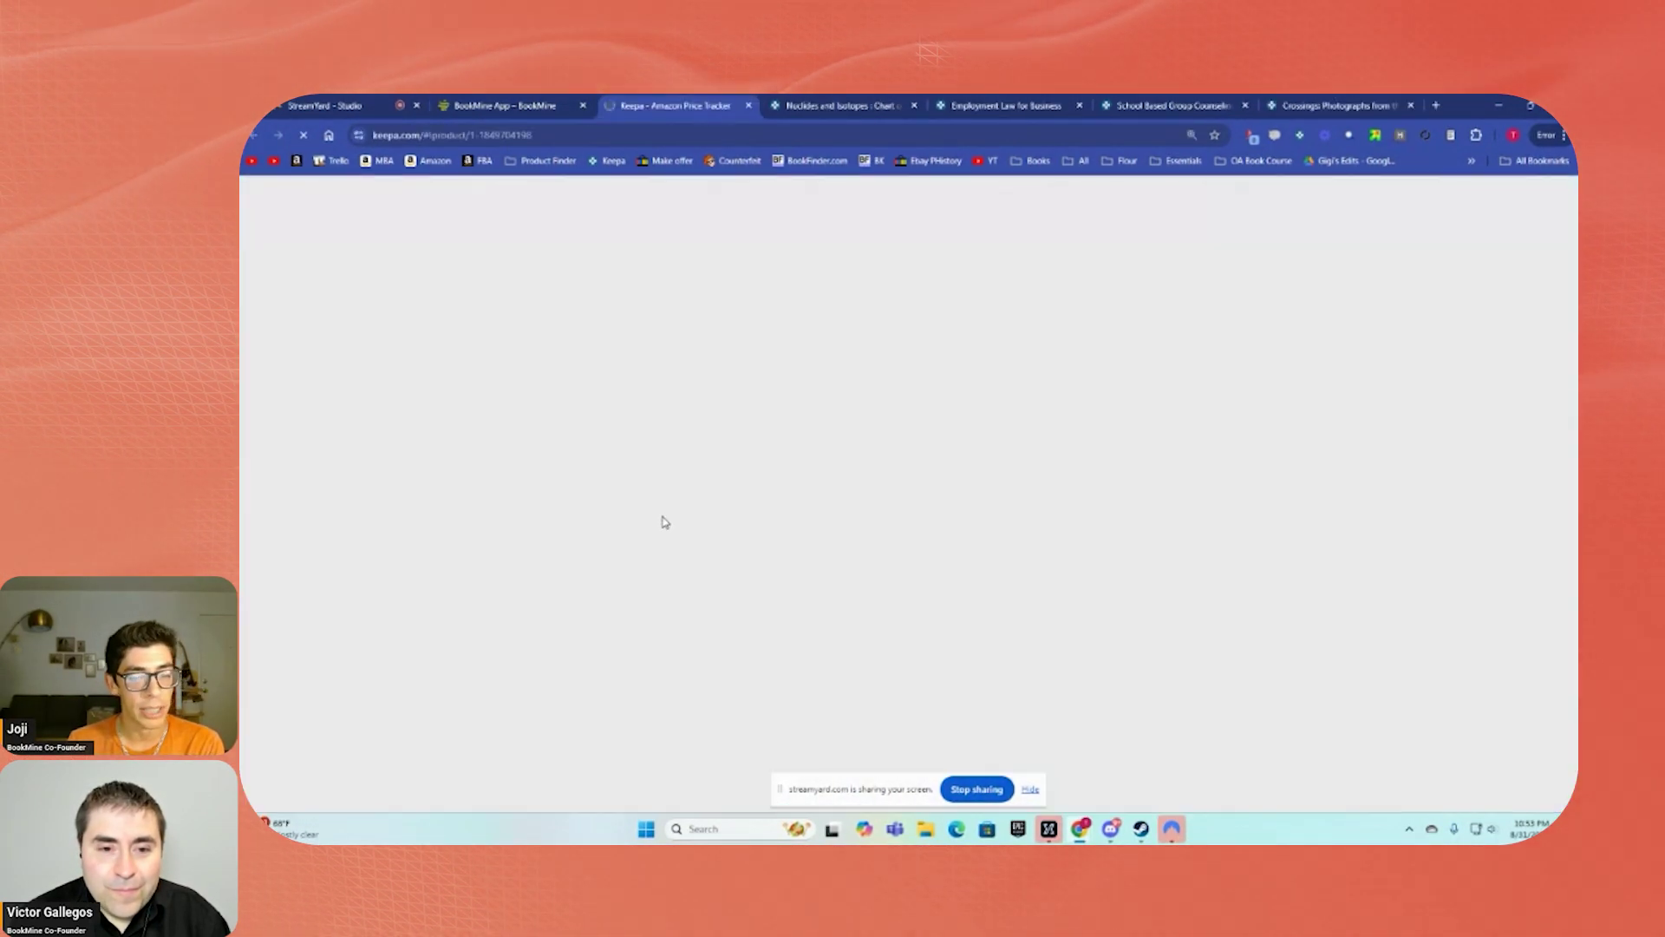
click(515, 101)
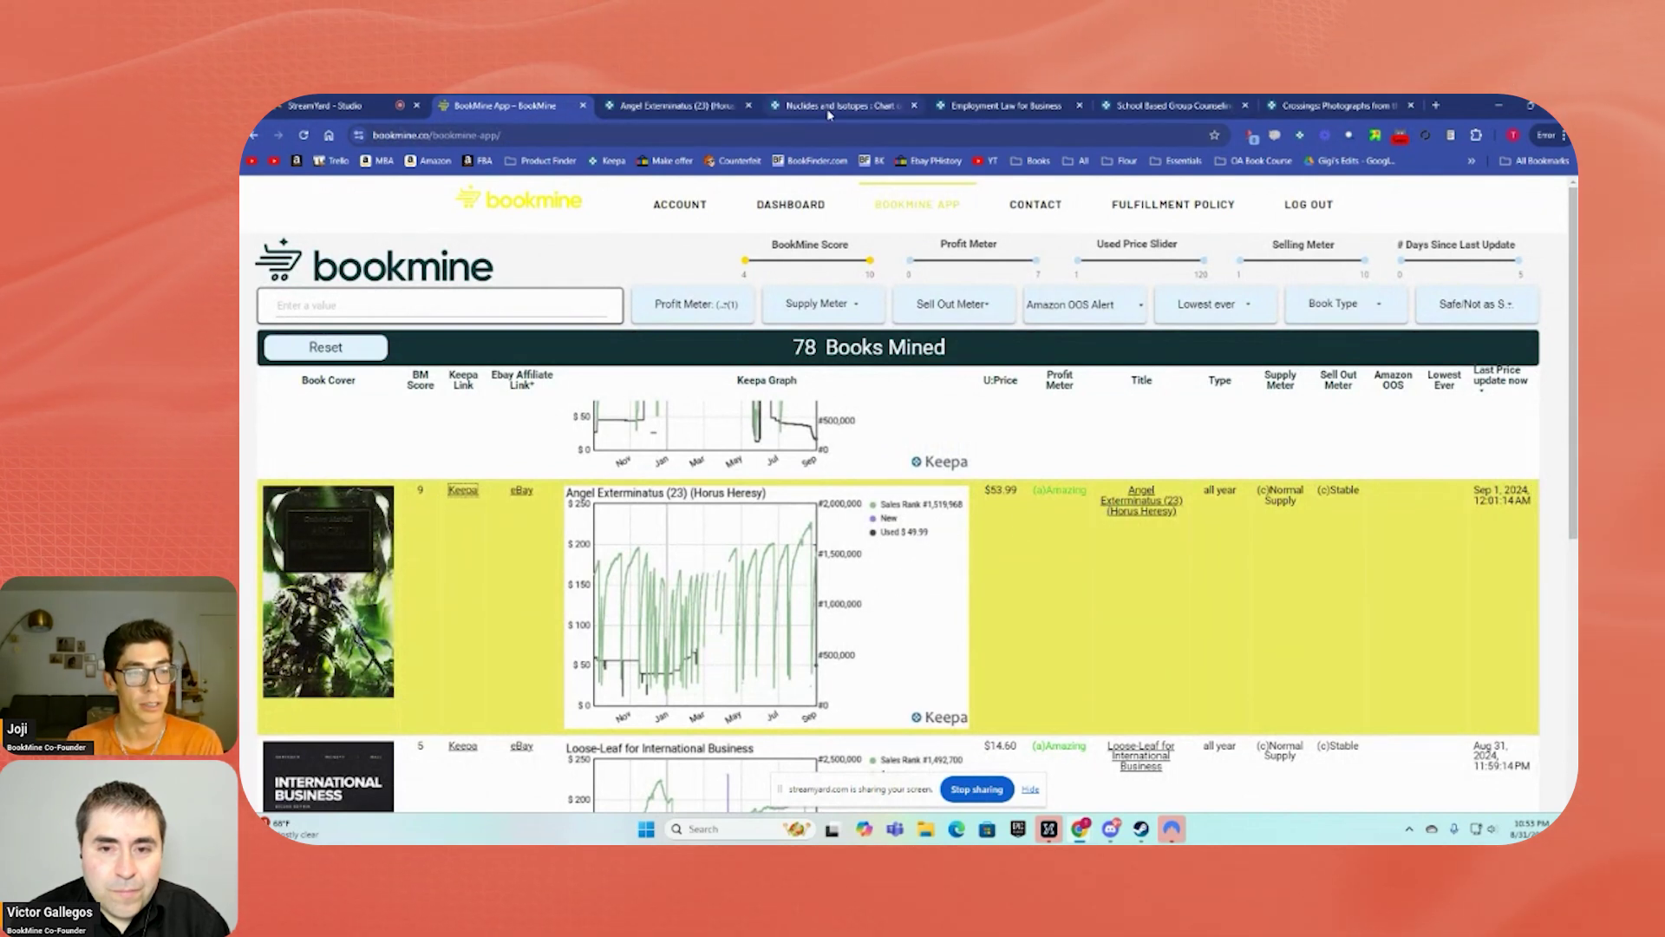
Examine the Angel Exterminatus (23) price chart on Keepa for the year and over the All range
key(ctrl+Tab)
scroll(944, 518, up, 2)
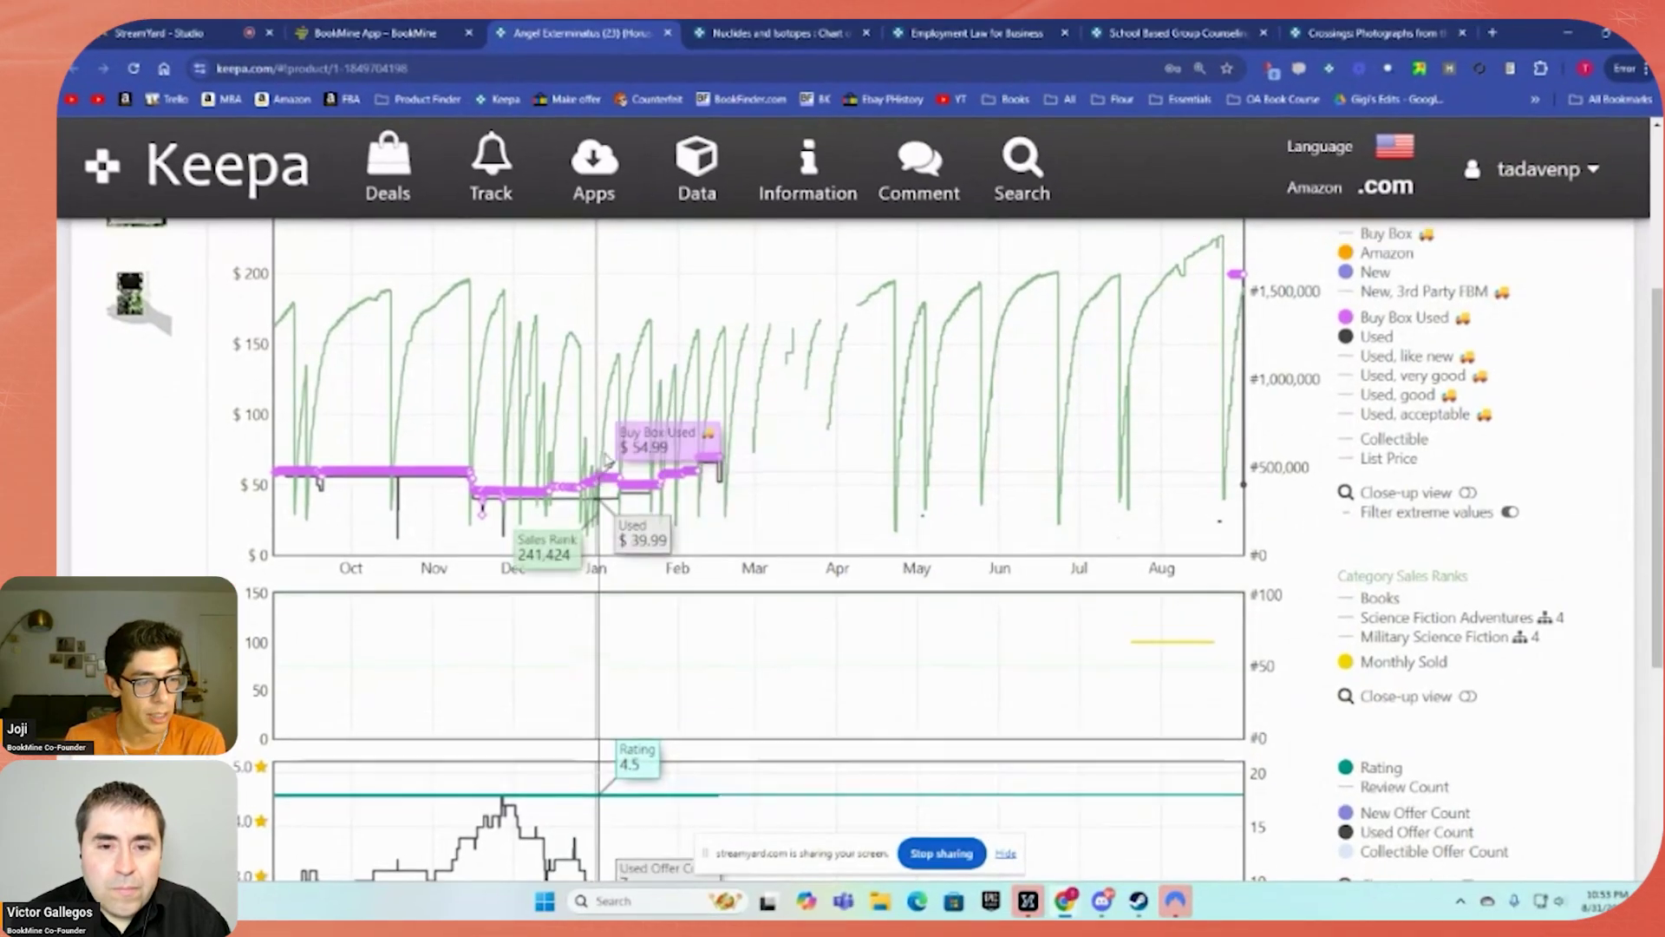
scroll(800, 479, up, 2)
scroll(1197, 707, down, 4)
click(1474, 805)
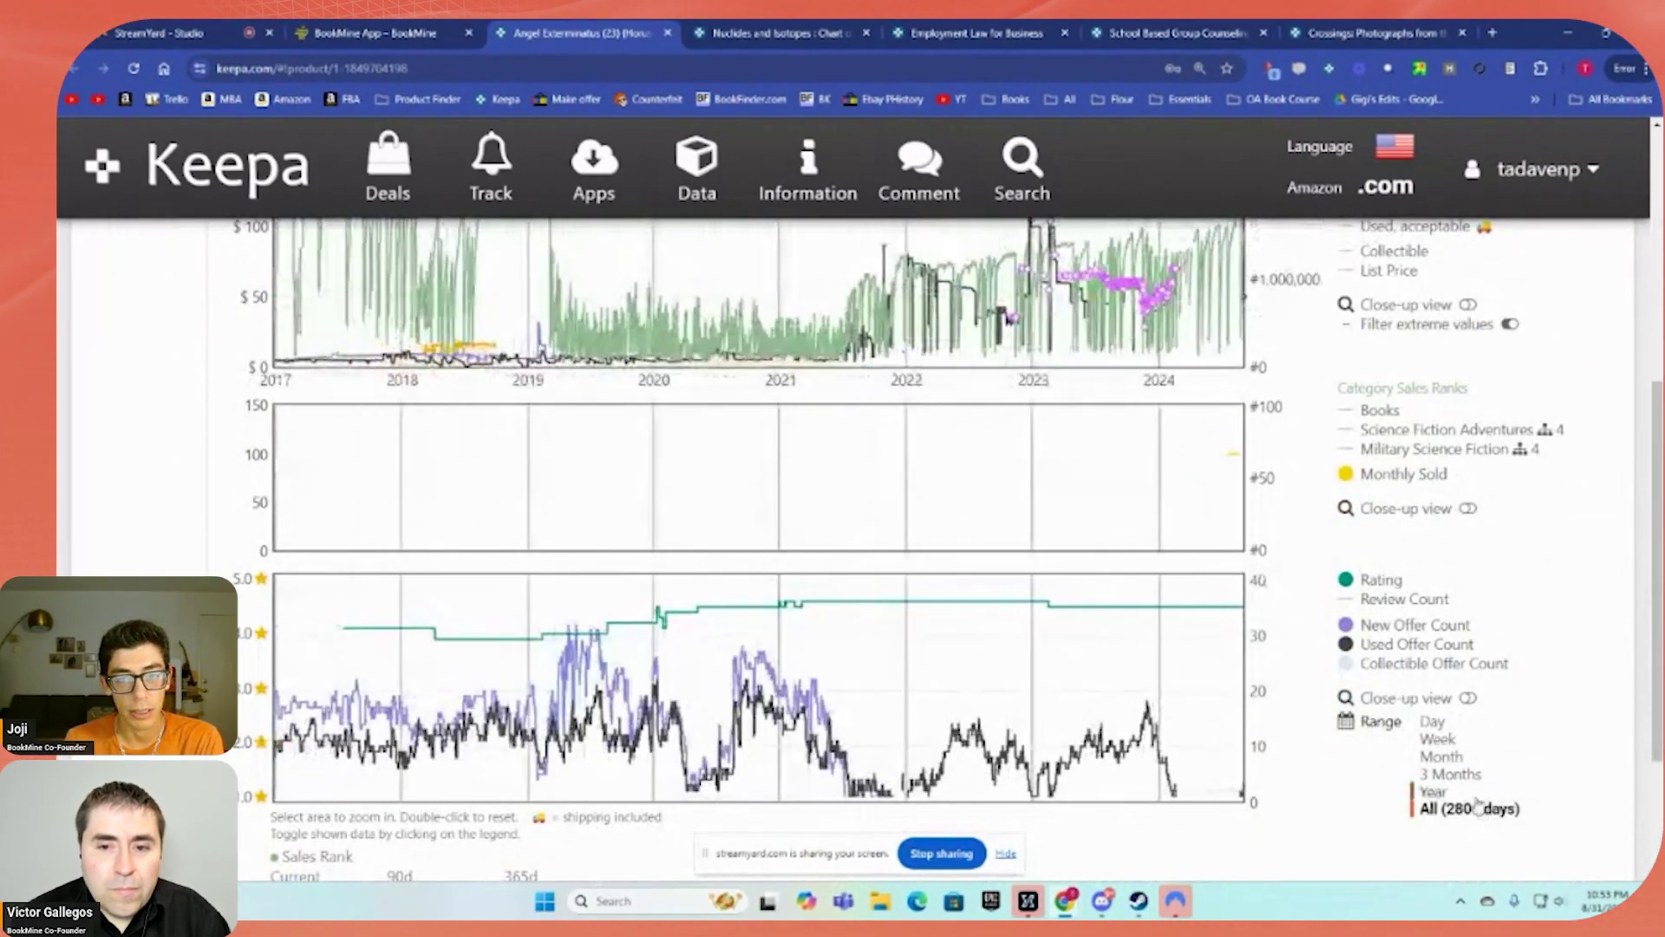
scroll(1158, 468, up, 1)
scroll(1157, 468, up, 3)
Return to the BookMine results and browse the (a)Amazing books down to The Body Remembers Volume 2
key(ctrl+shift+Tab)
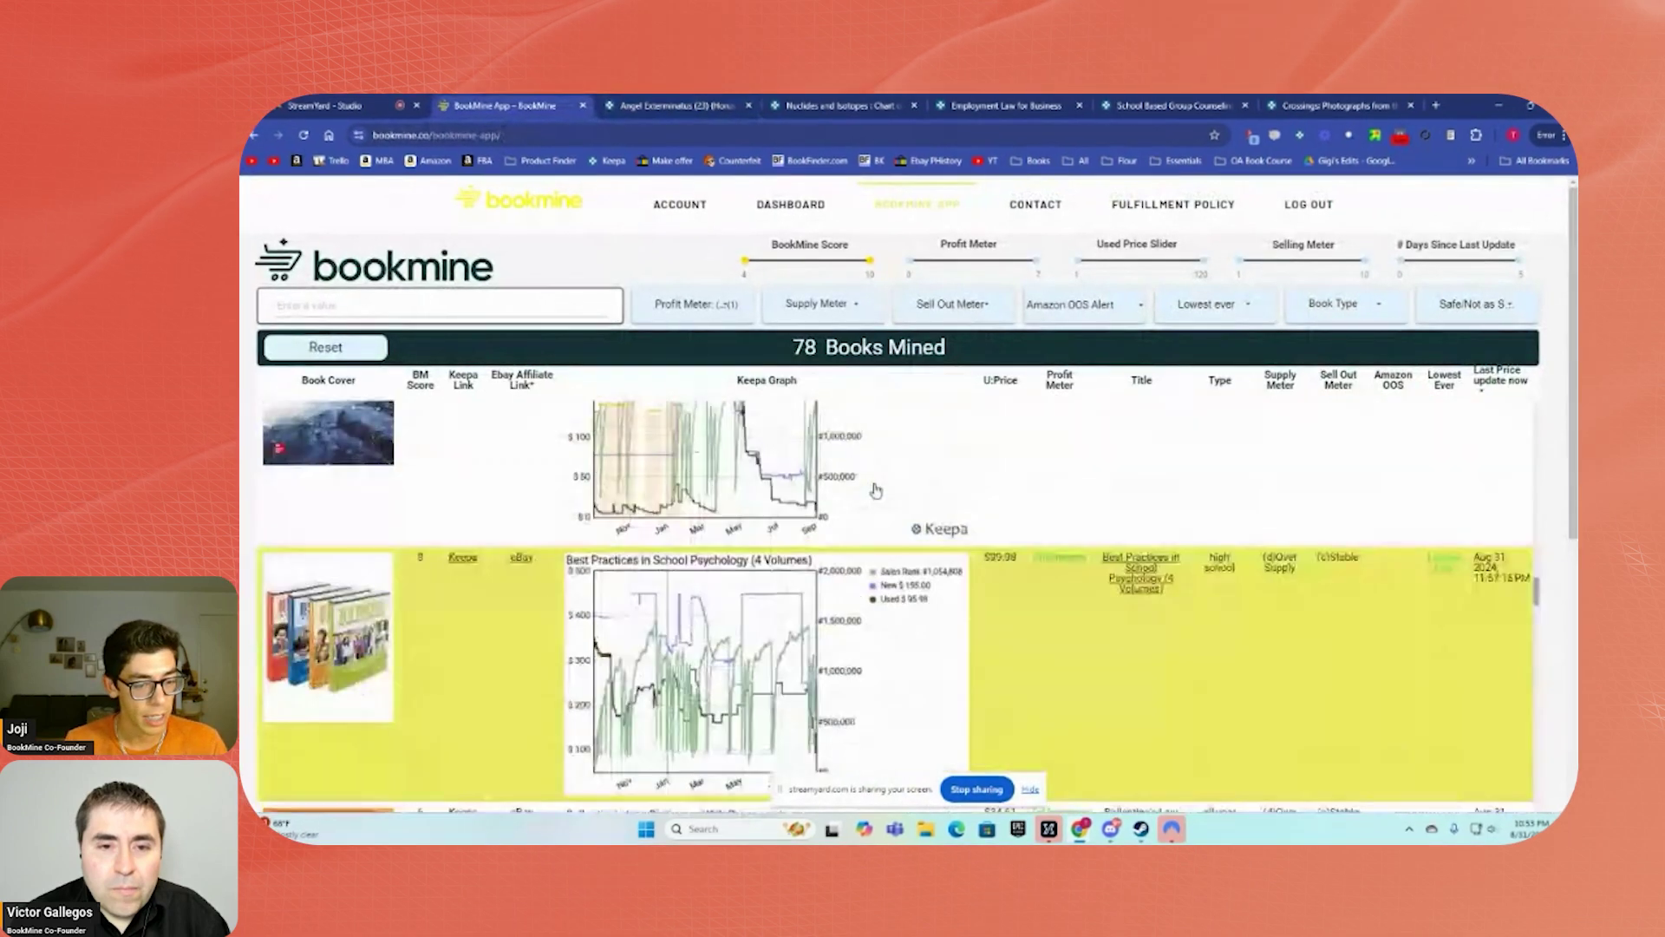
scroll(876, 493, down, 3)
scroll(927, 509, down, 2)
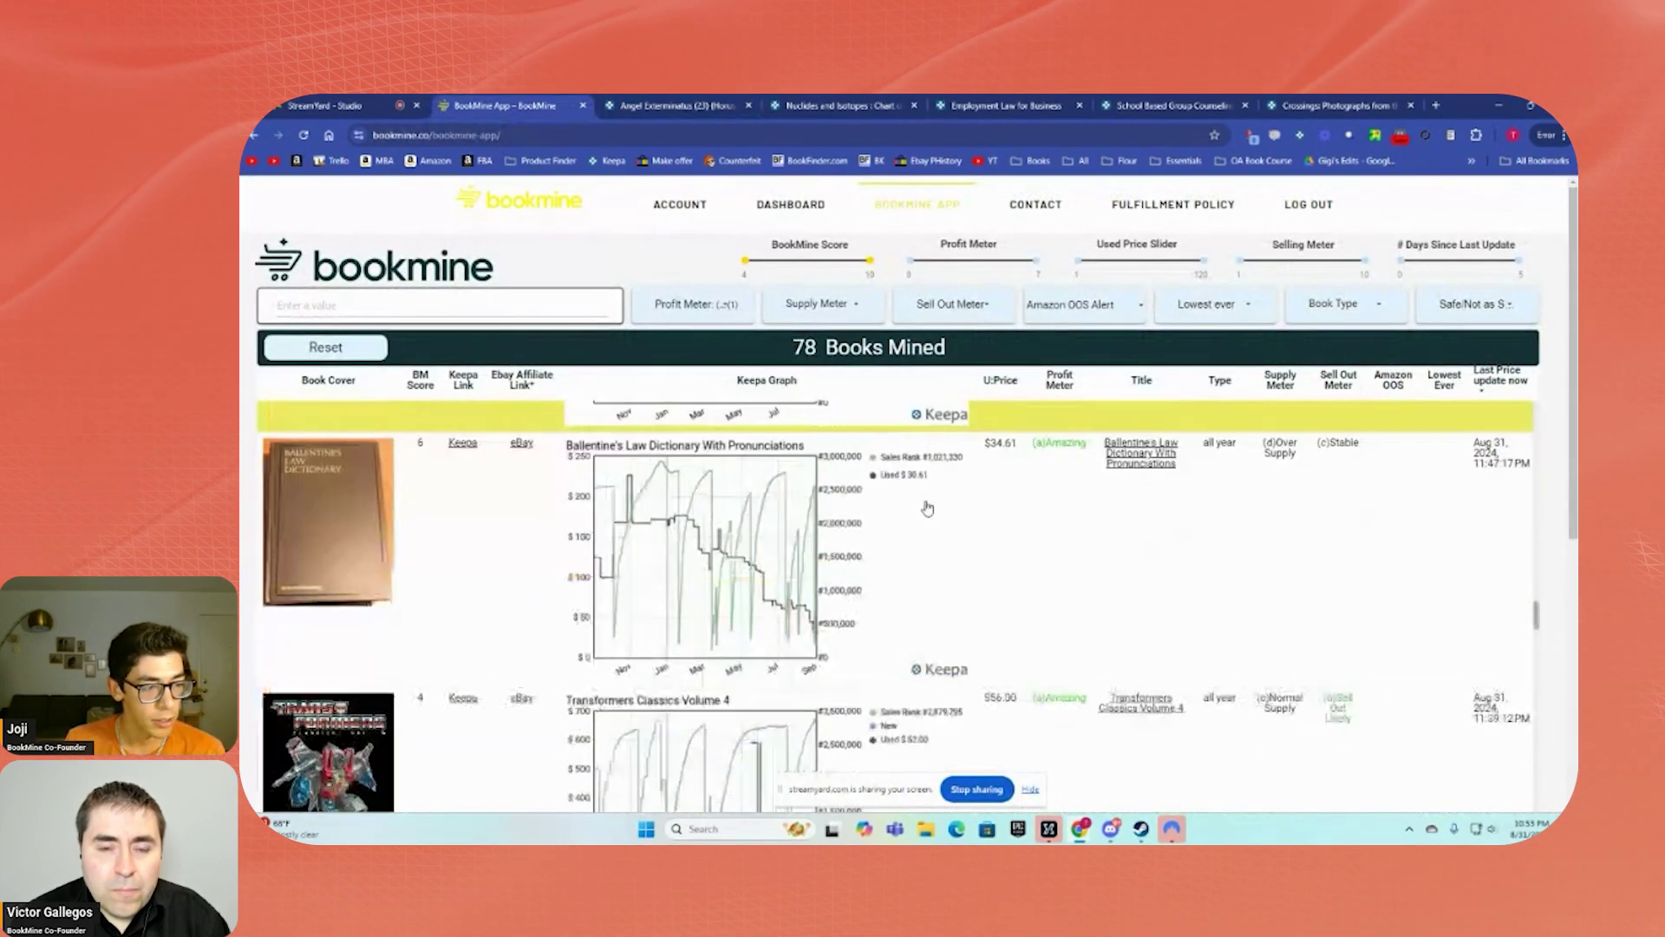
scroll(927, 508, down, 15)
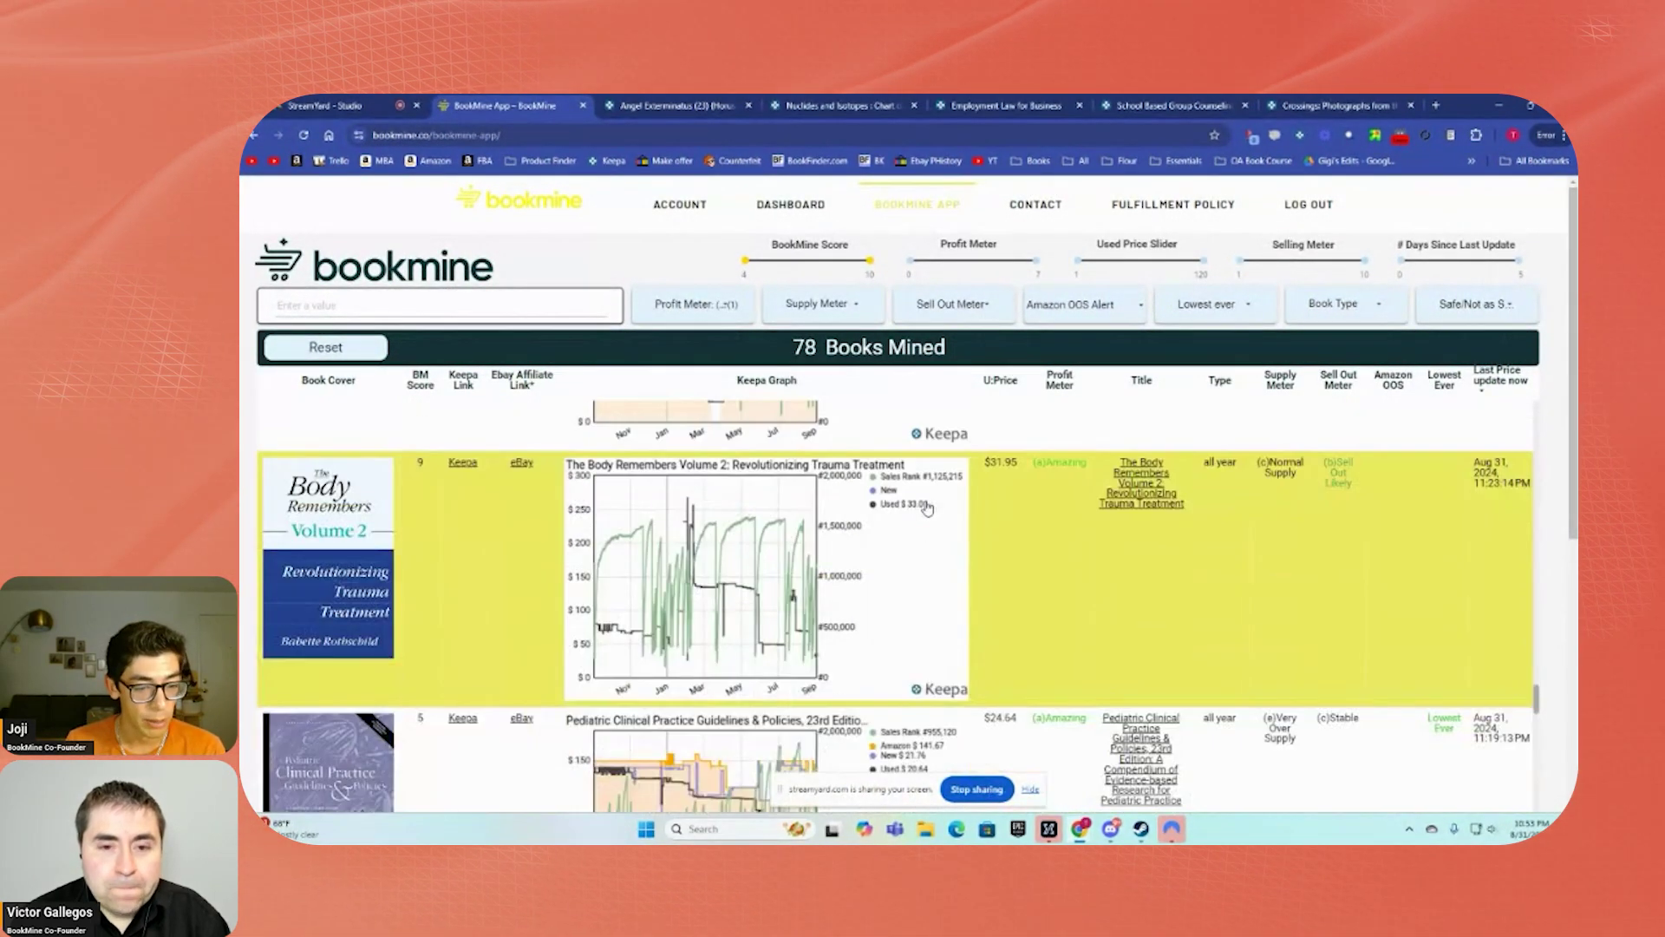
Open the Keepa page for The Body Remembers Volume 2, check its used price, and zoom the chart in on the last week of August
click(927, 509)
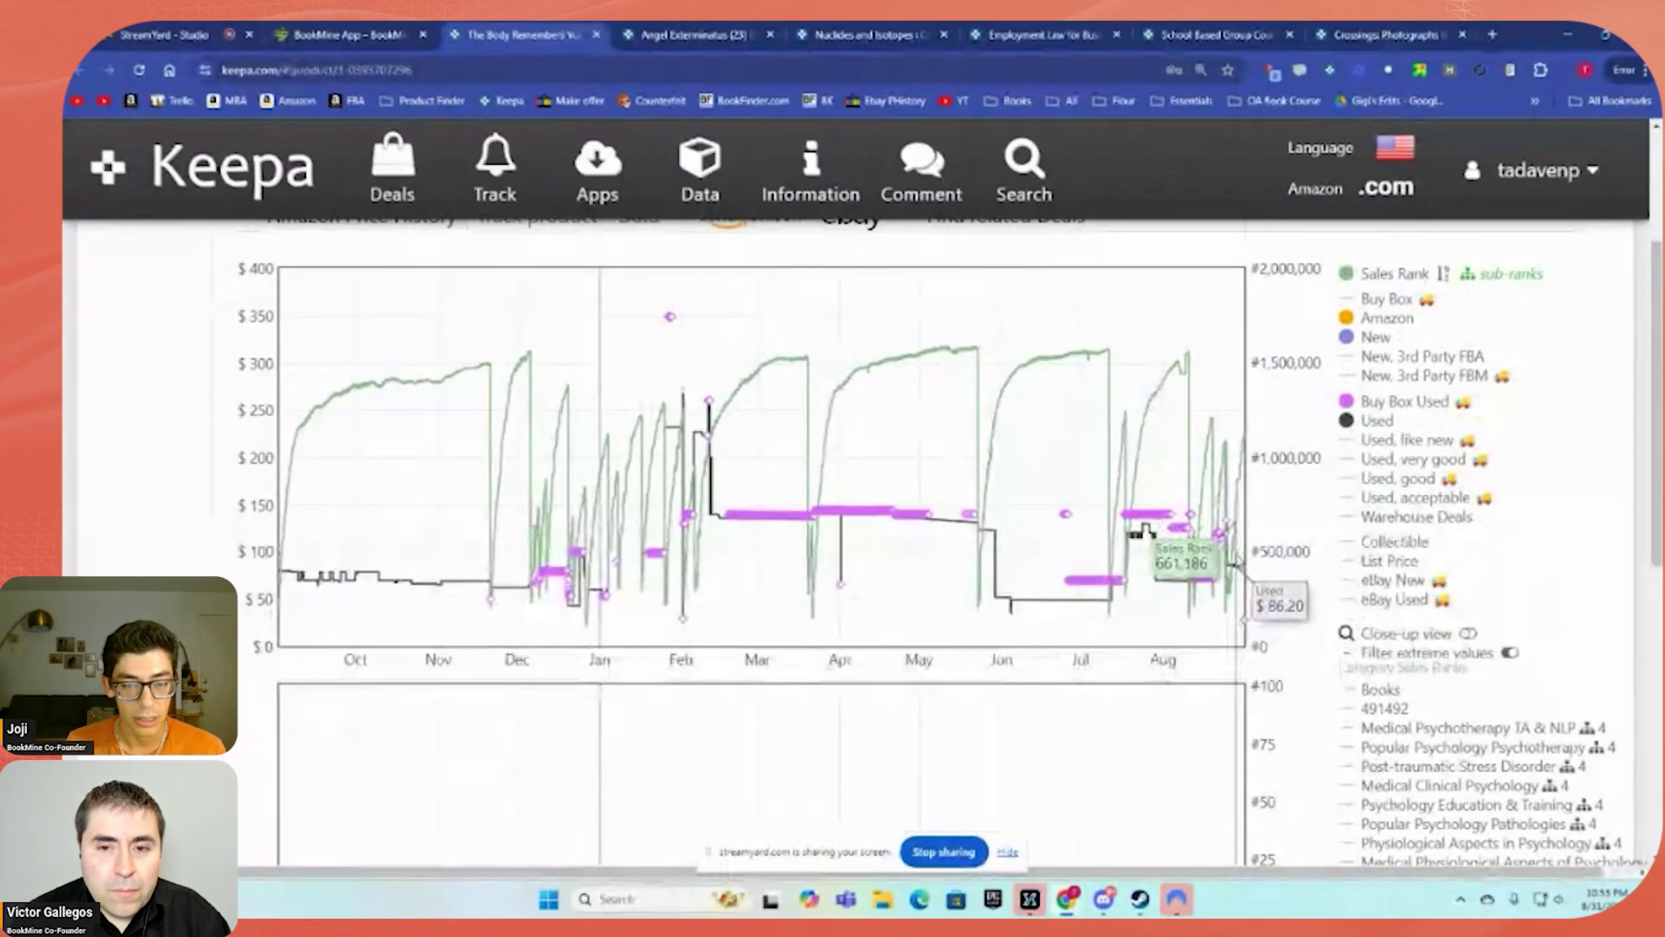
scroll(392, 382, up, 3)
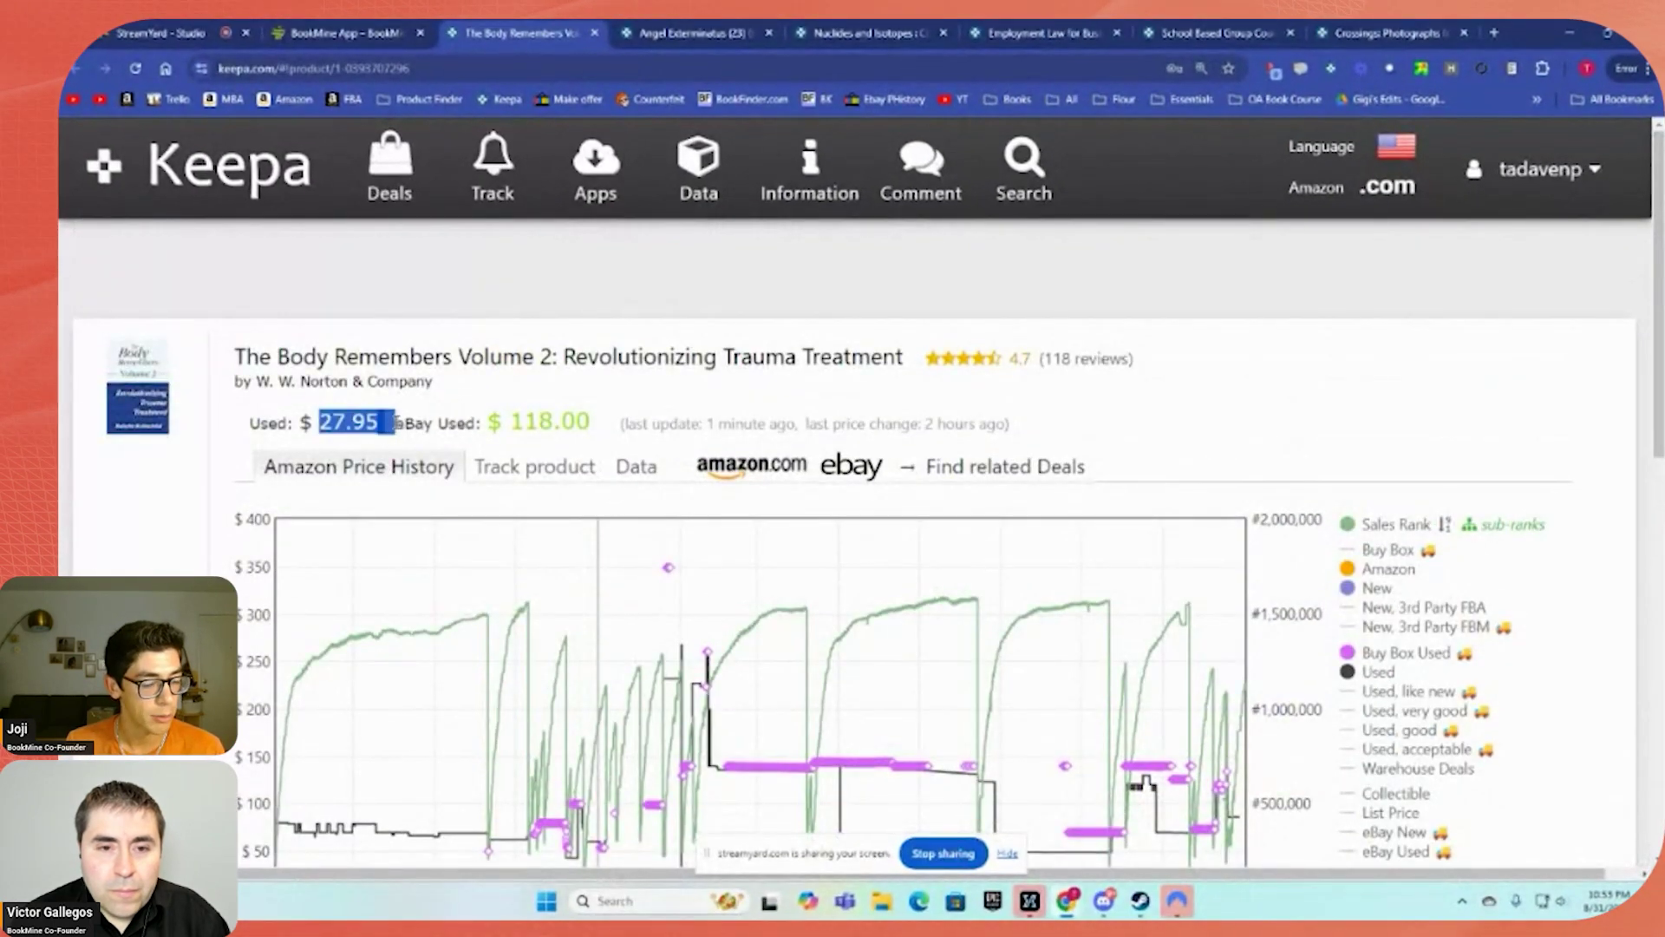
scroll(997, 433, down, 4)
drag(1141, 503, 1306, 542)
drag(1078, 494, 1343, 536)
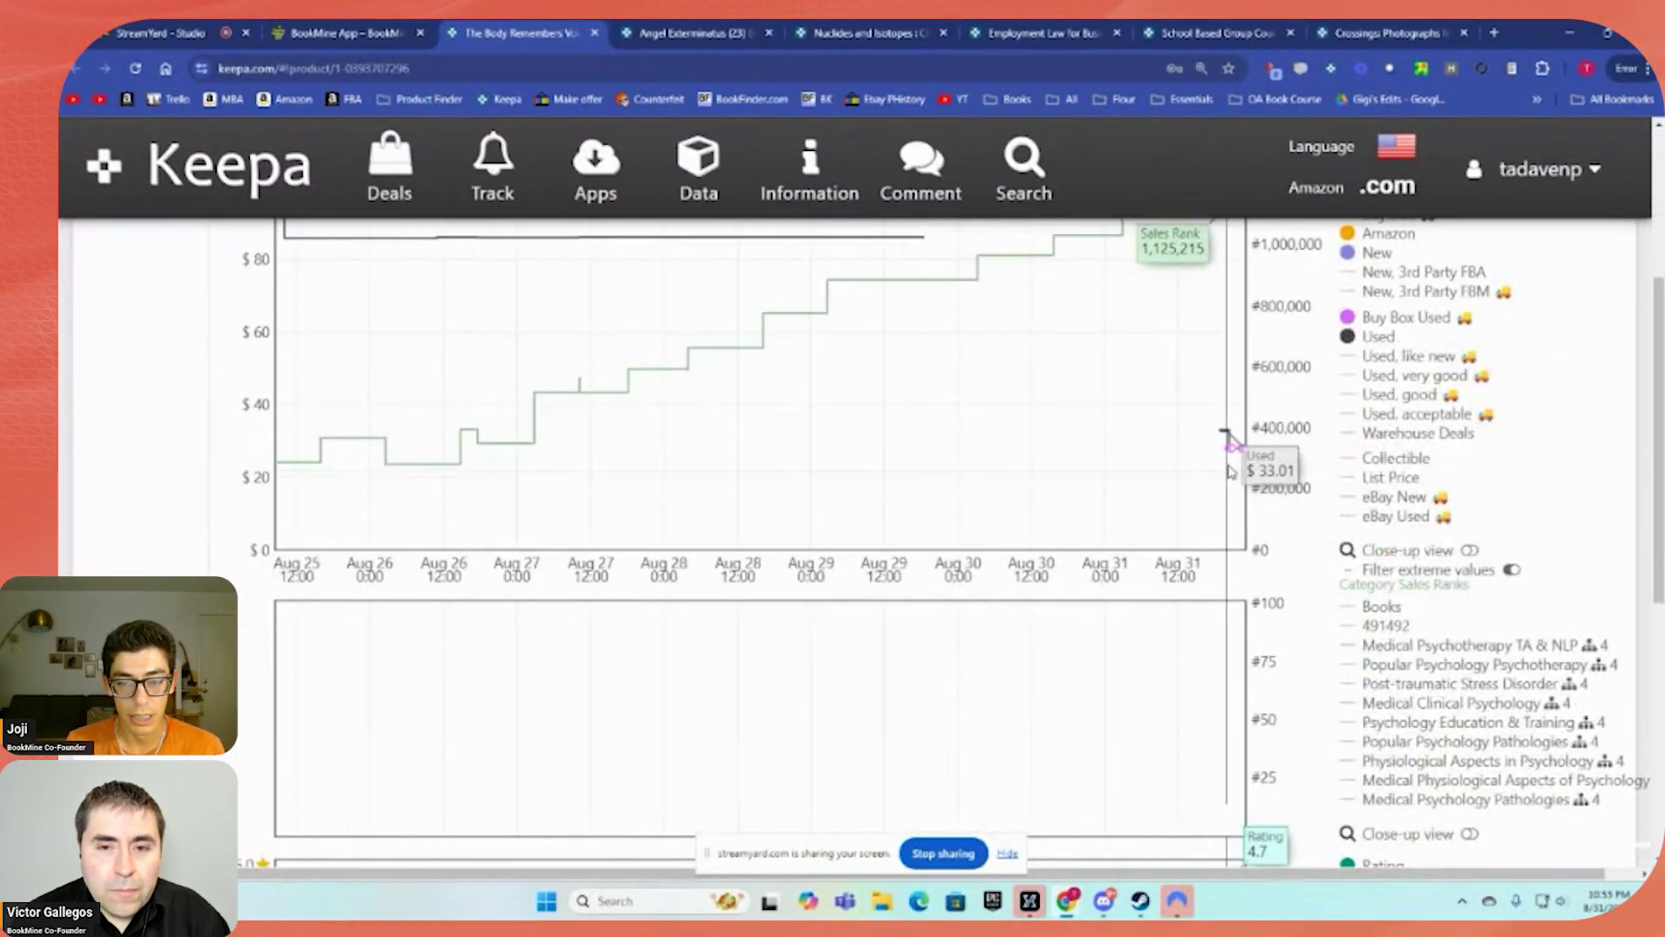
Reset the chart zoom, inspect The Body Remembers Volume 2 prices across July and August, and restore the full year
scroll(1076, 508, up, 2)
double_click(1071, 512)
drag(1081, 590, 1328, 669)
scroll(1258, 521, down, 1)
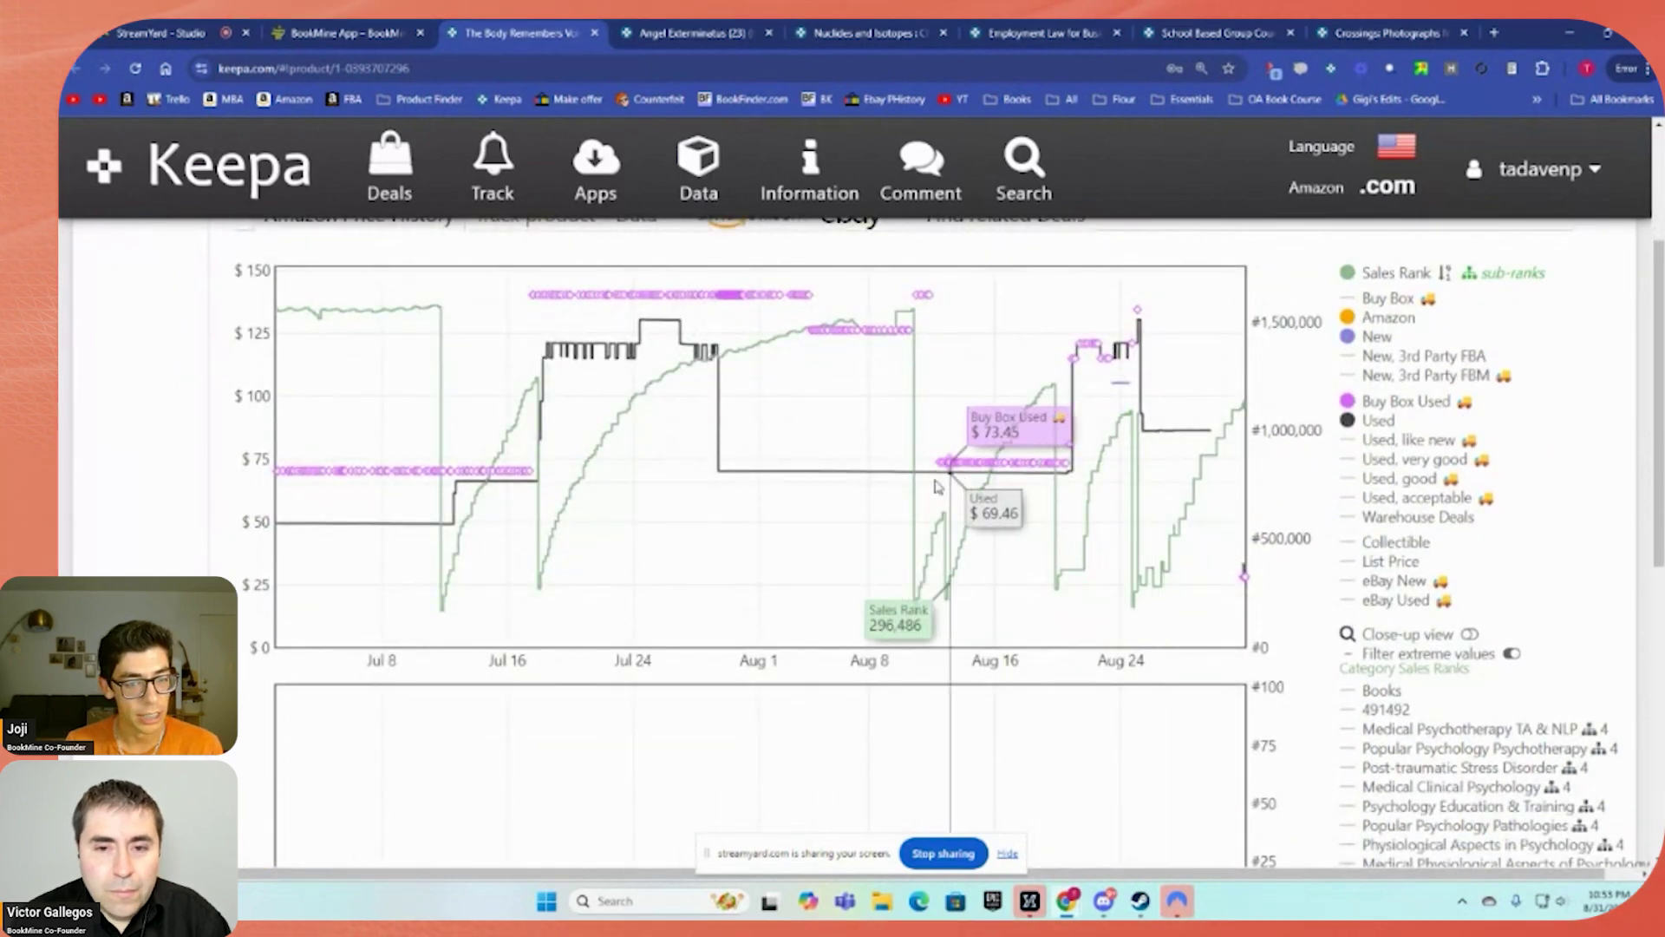
double_click(742, 551)
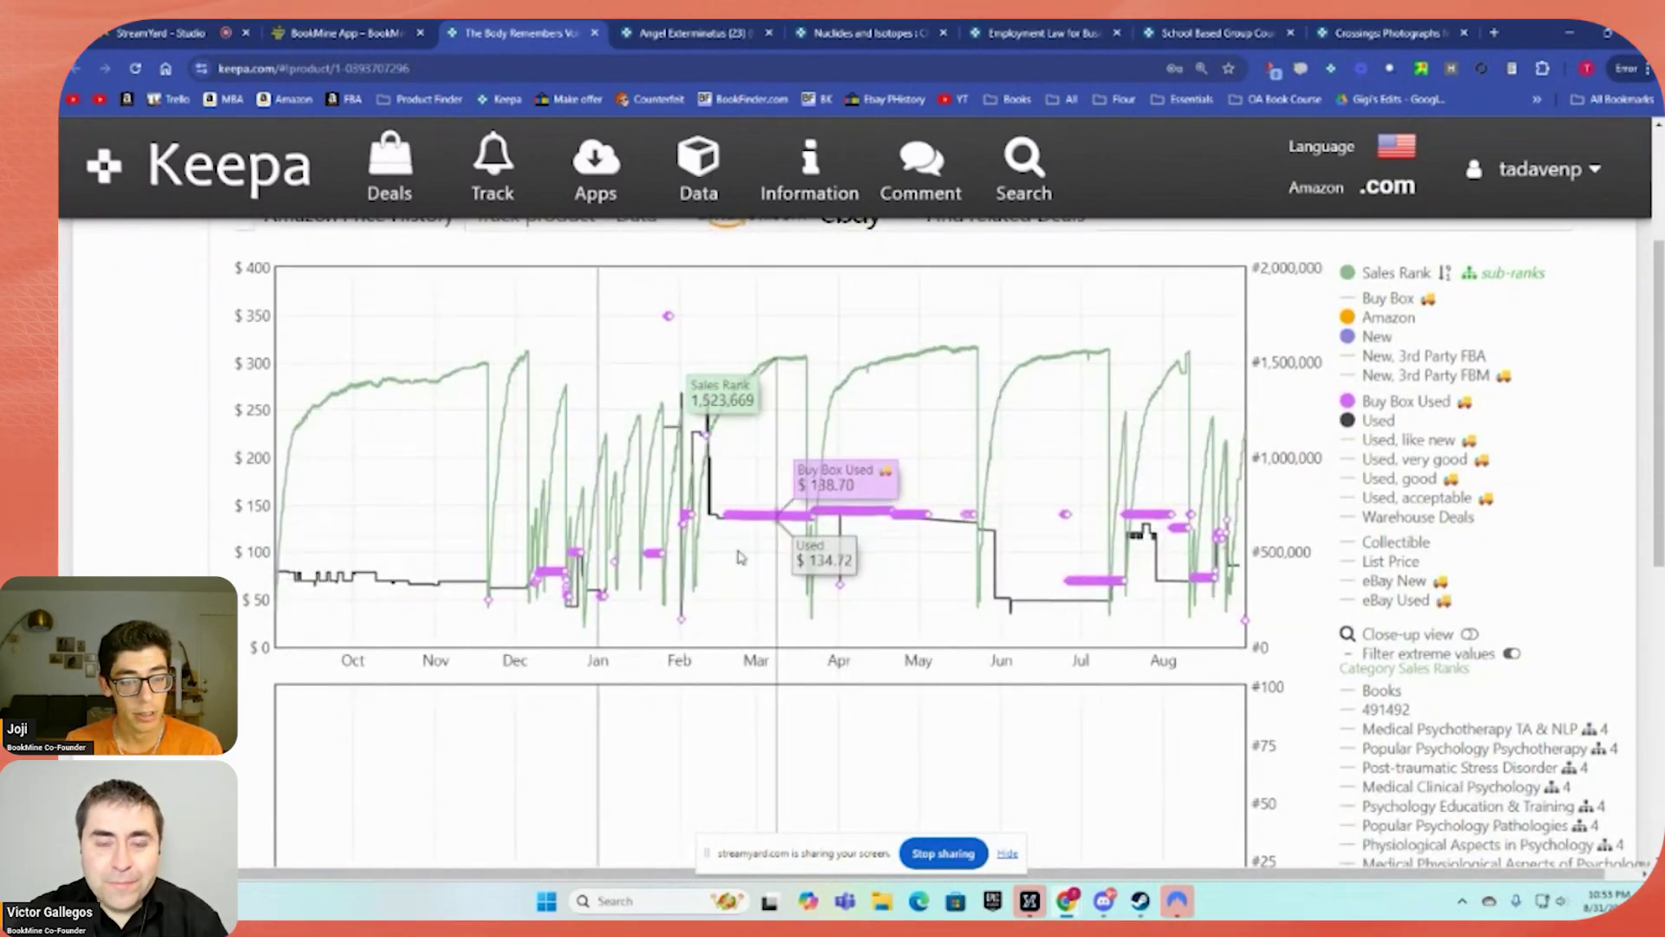
Inspect The Body Remembers Volume 2 prices from December to June, reset the zoom, and switch the chart to the All range
scroll(740, 556, up, 3)
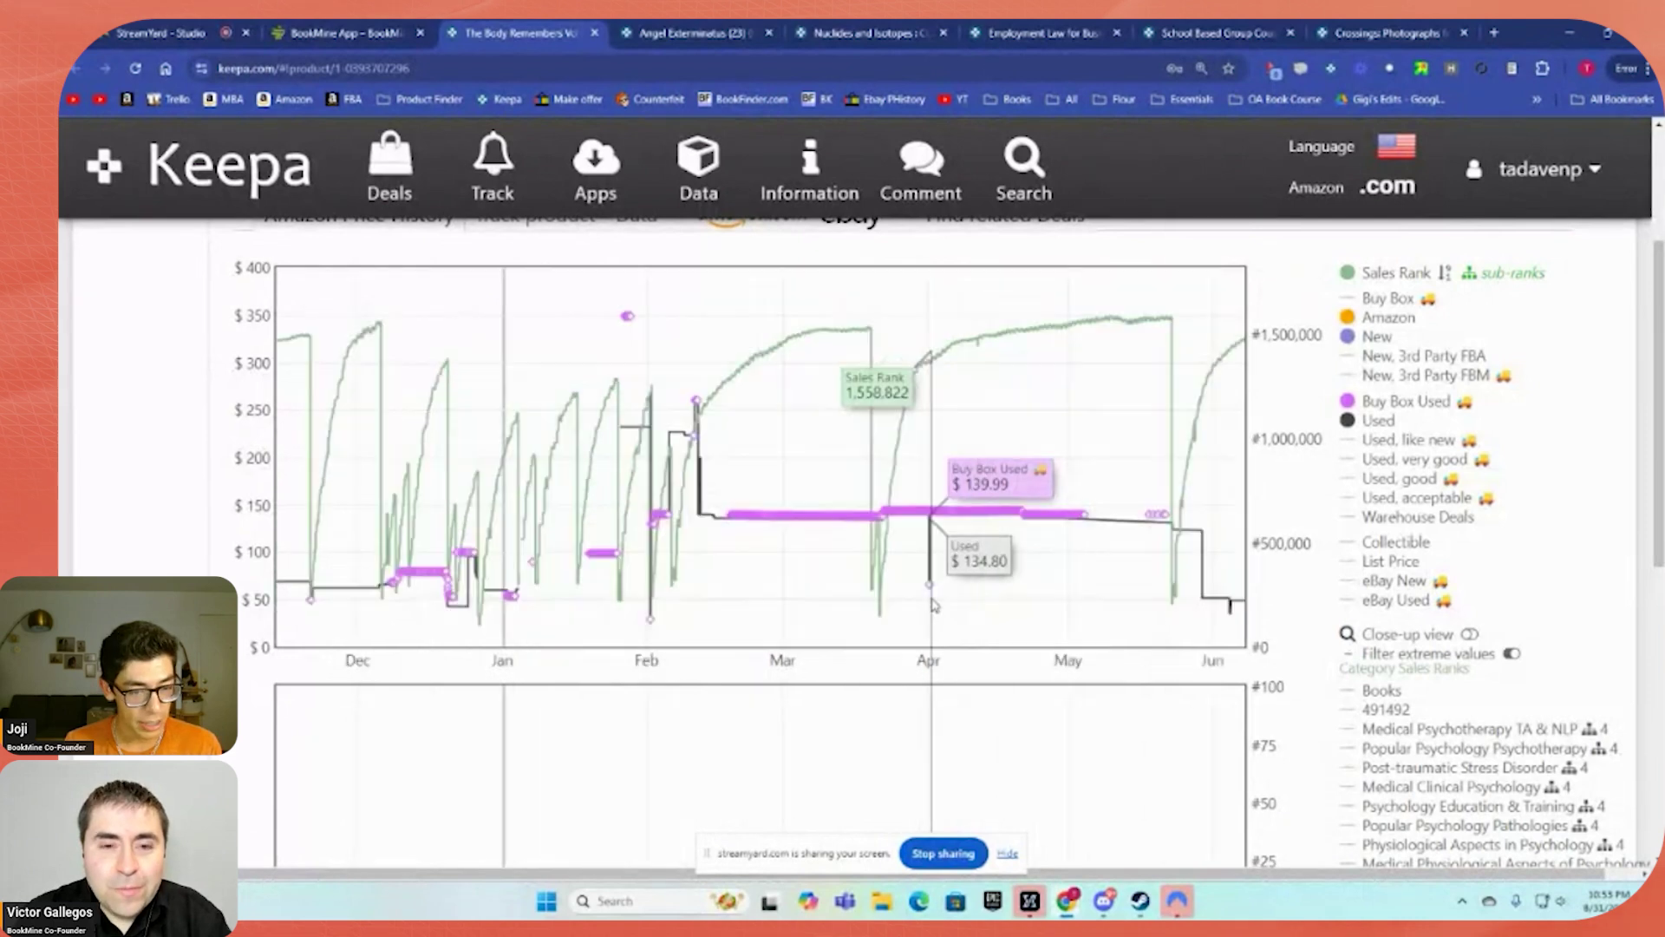
double_click(876, 579)
scroll(876, 580, down, 5)
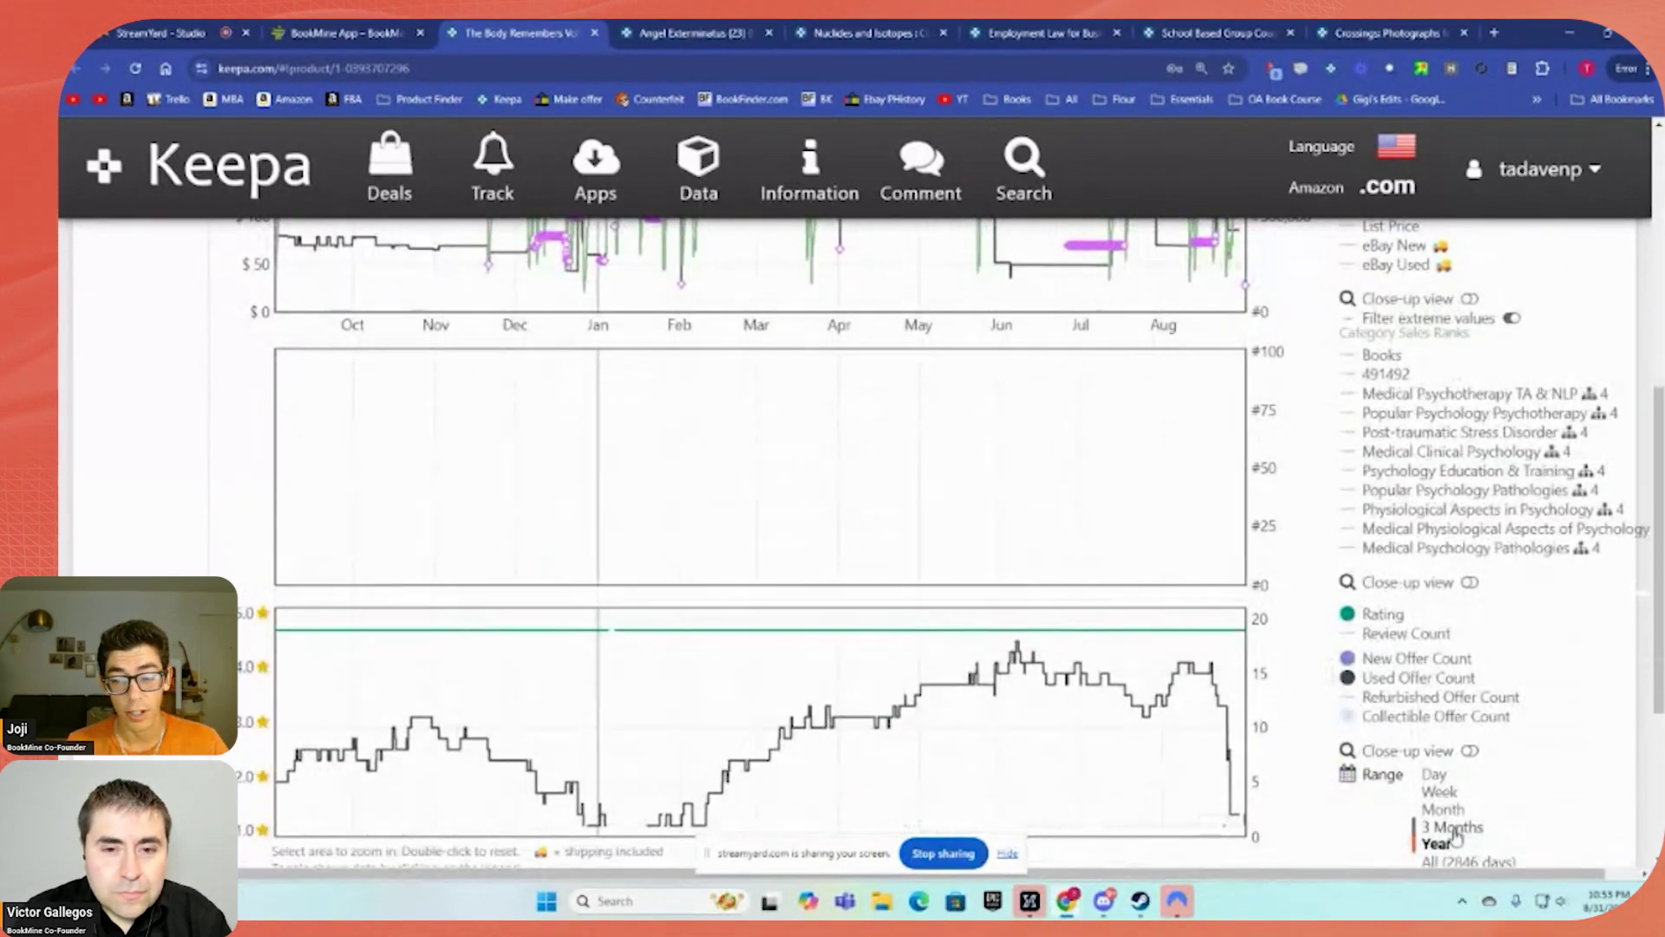
click(1459, 775)
scroll(1322, 661, up, 2)
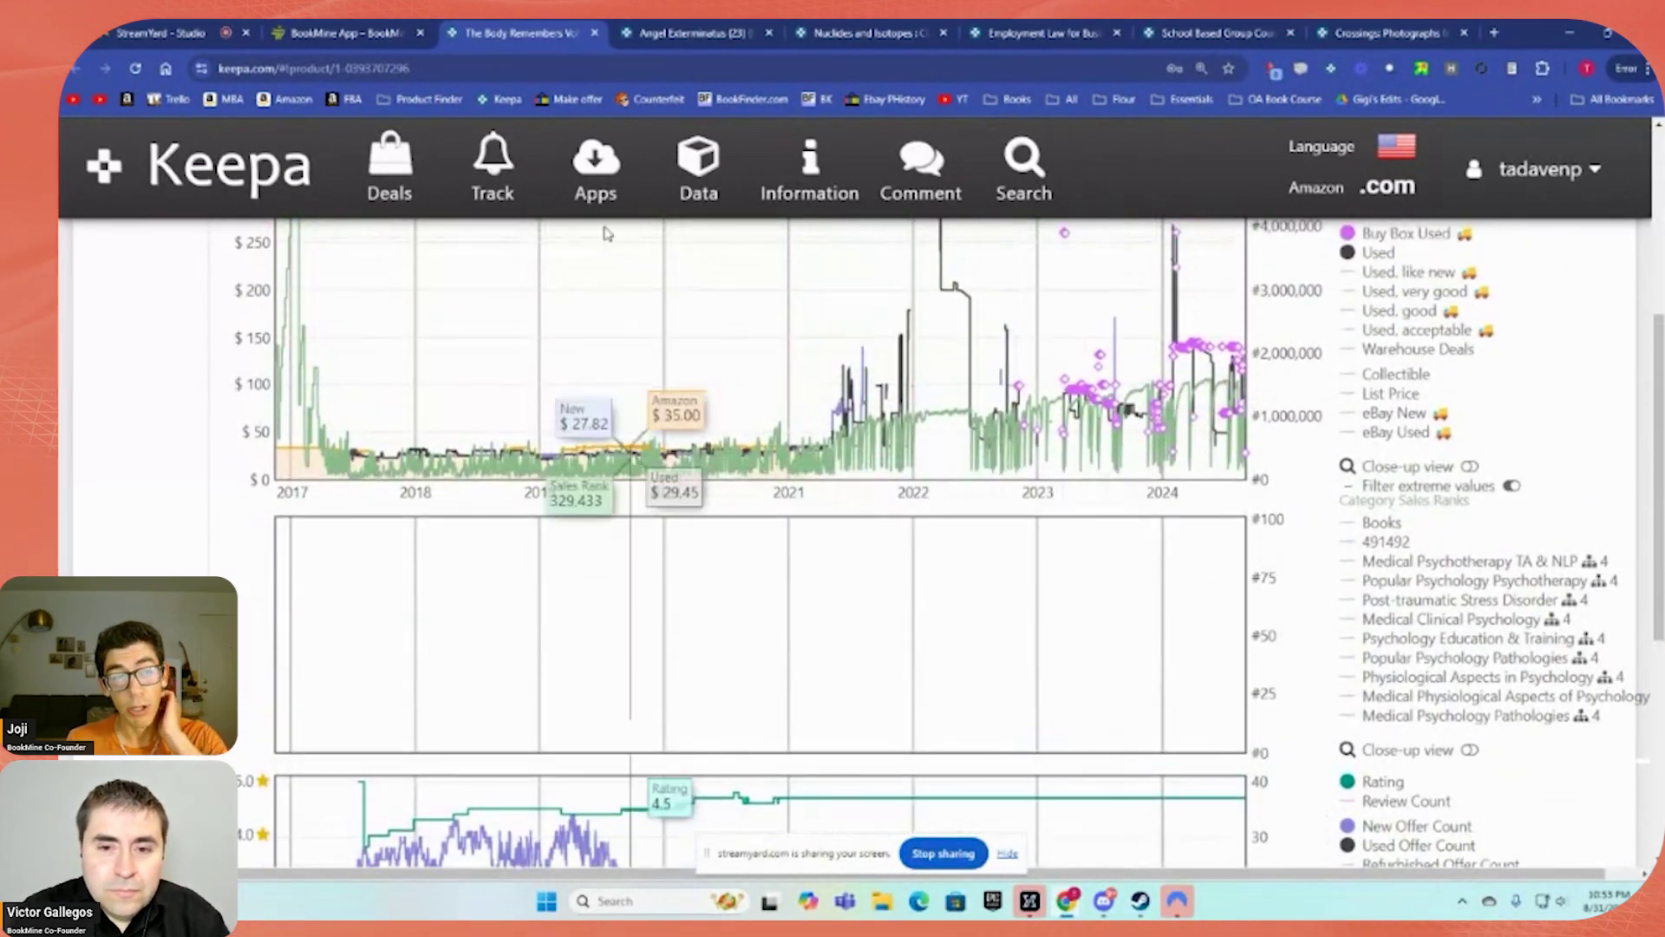
Return to the BookMine results and browse the entries from Pediatric Clinical Practice Guidelines & Policies down to Foreign Relations Law
click(386, 23)
scroll(862, 428, down, 4)
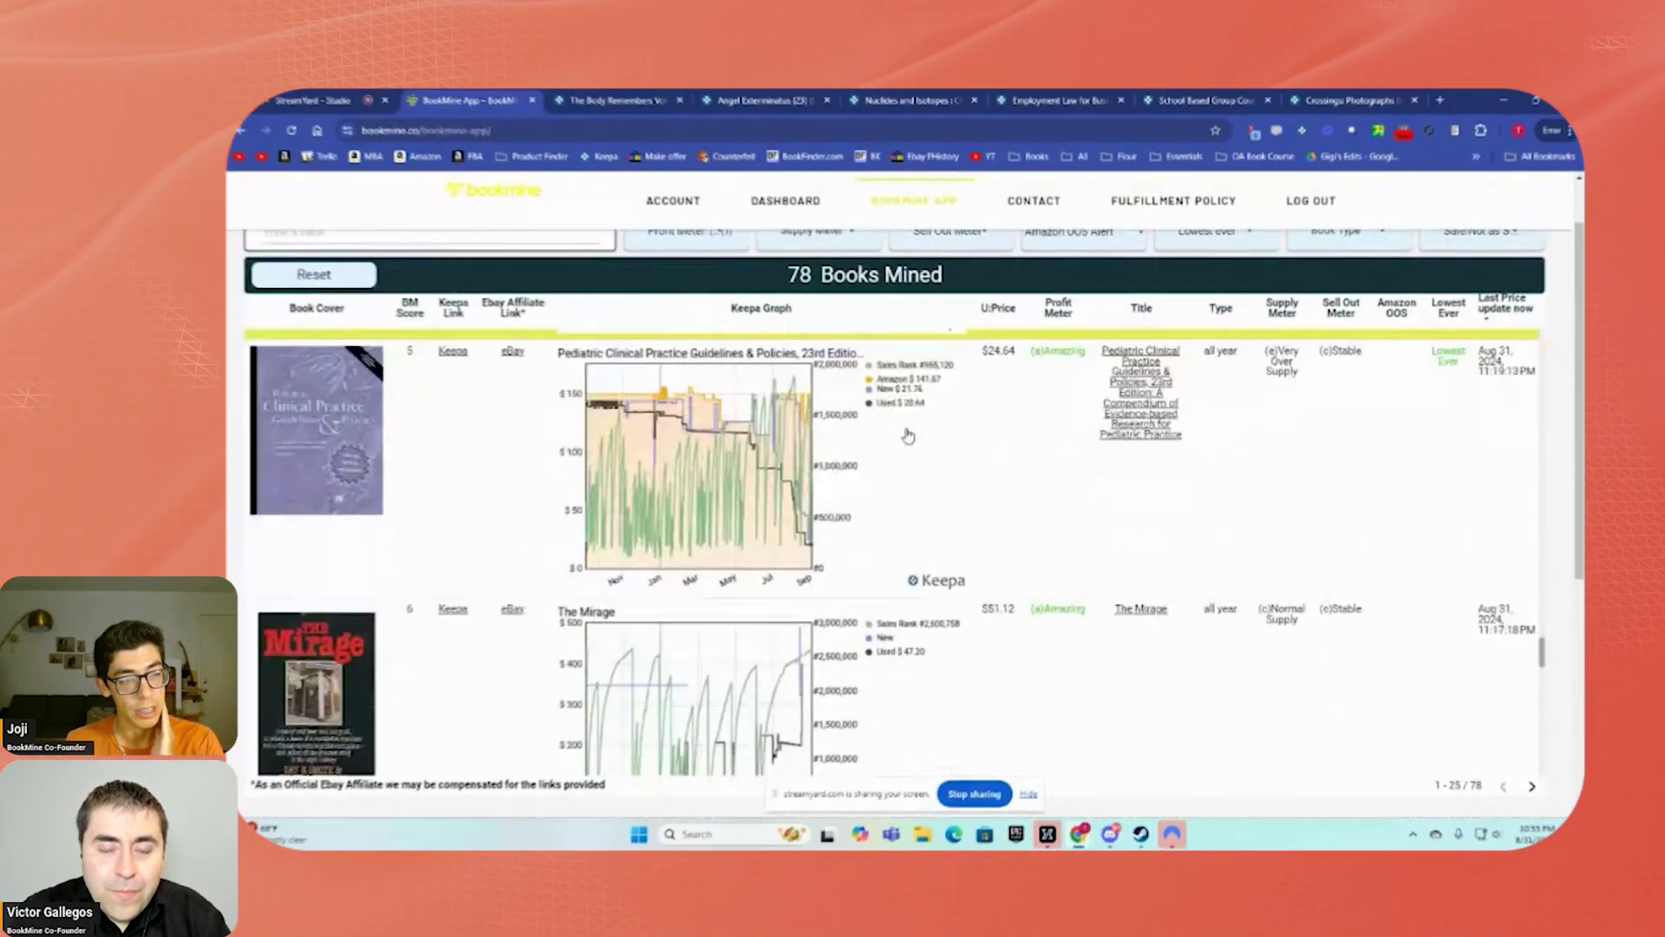
scroll(908, 435, up, 1)
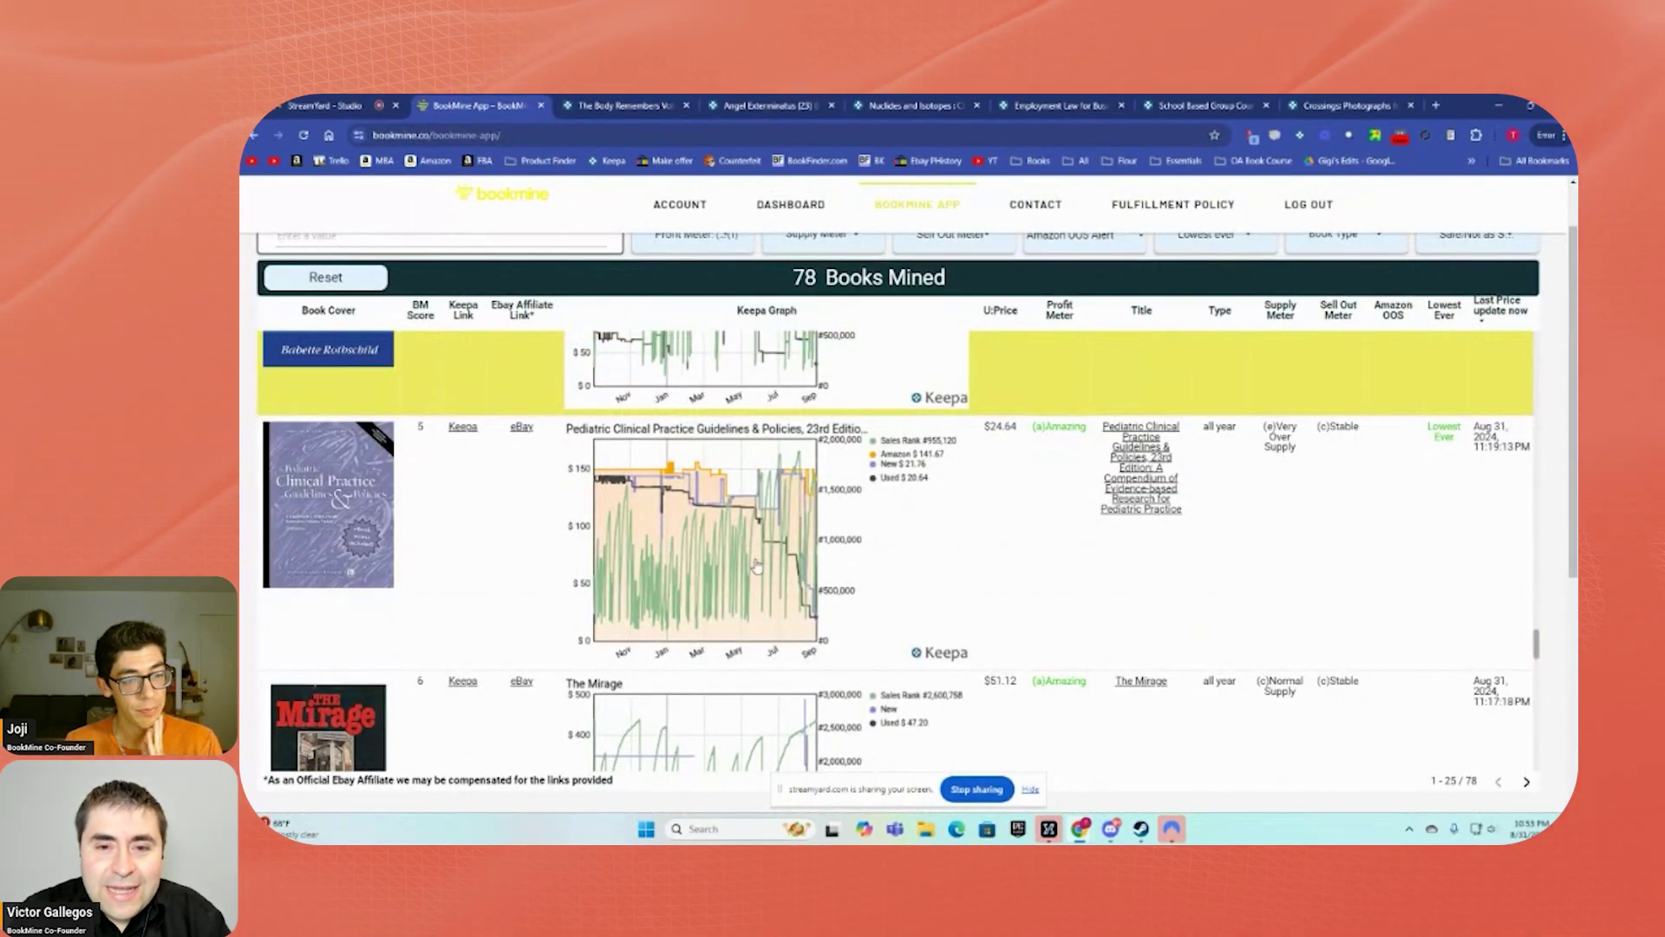
scroll(778, 565, down, 6)
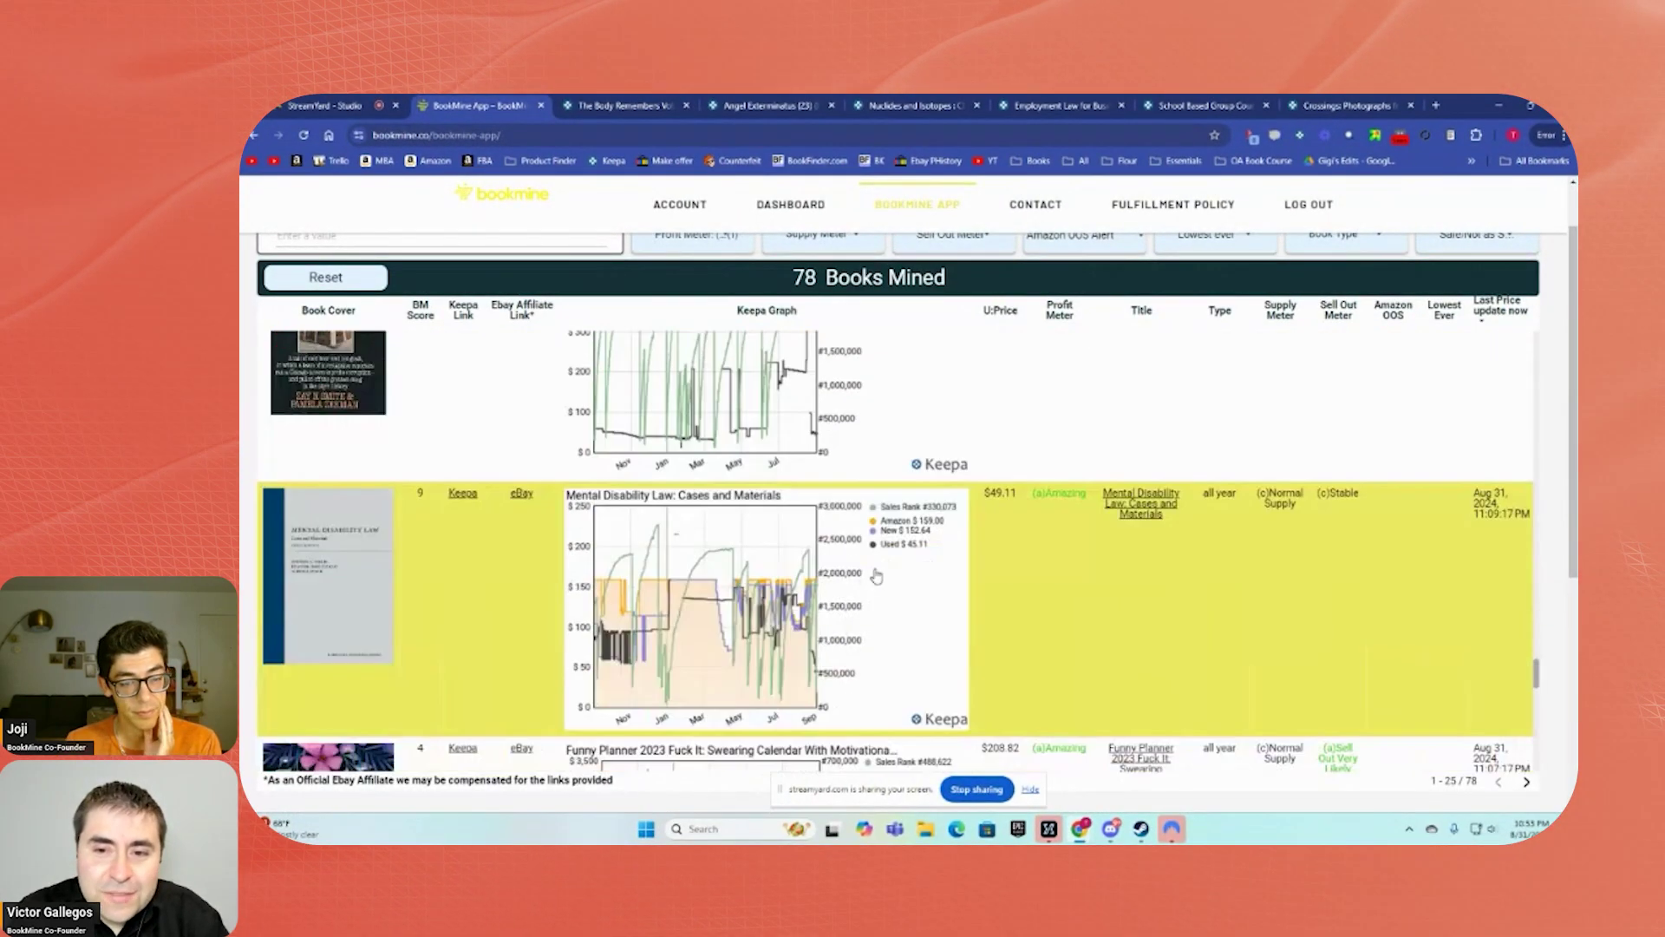
scroll(876, 576, down, 10)
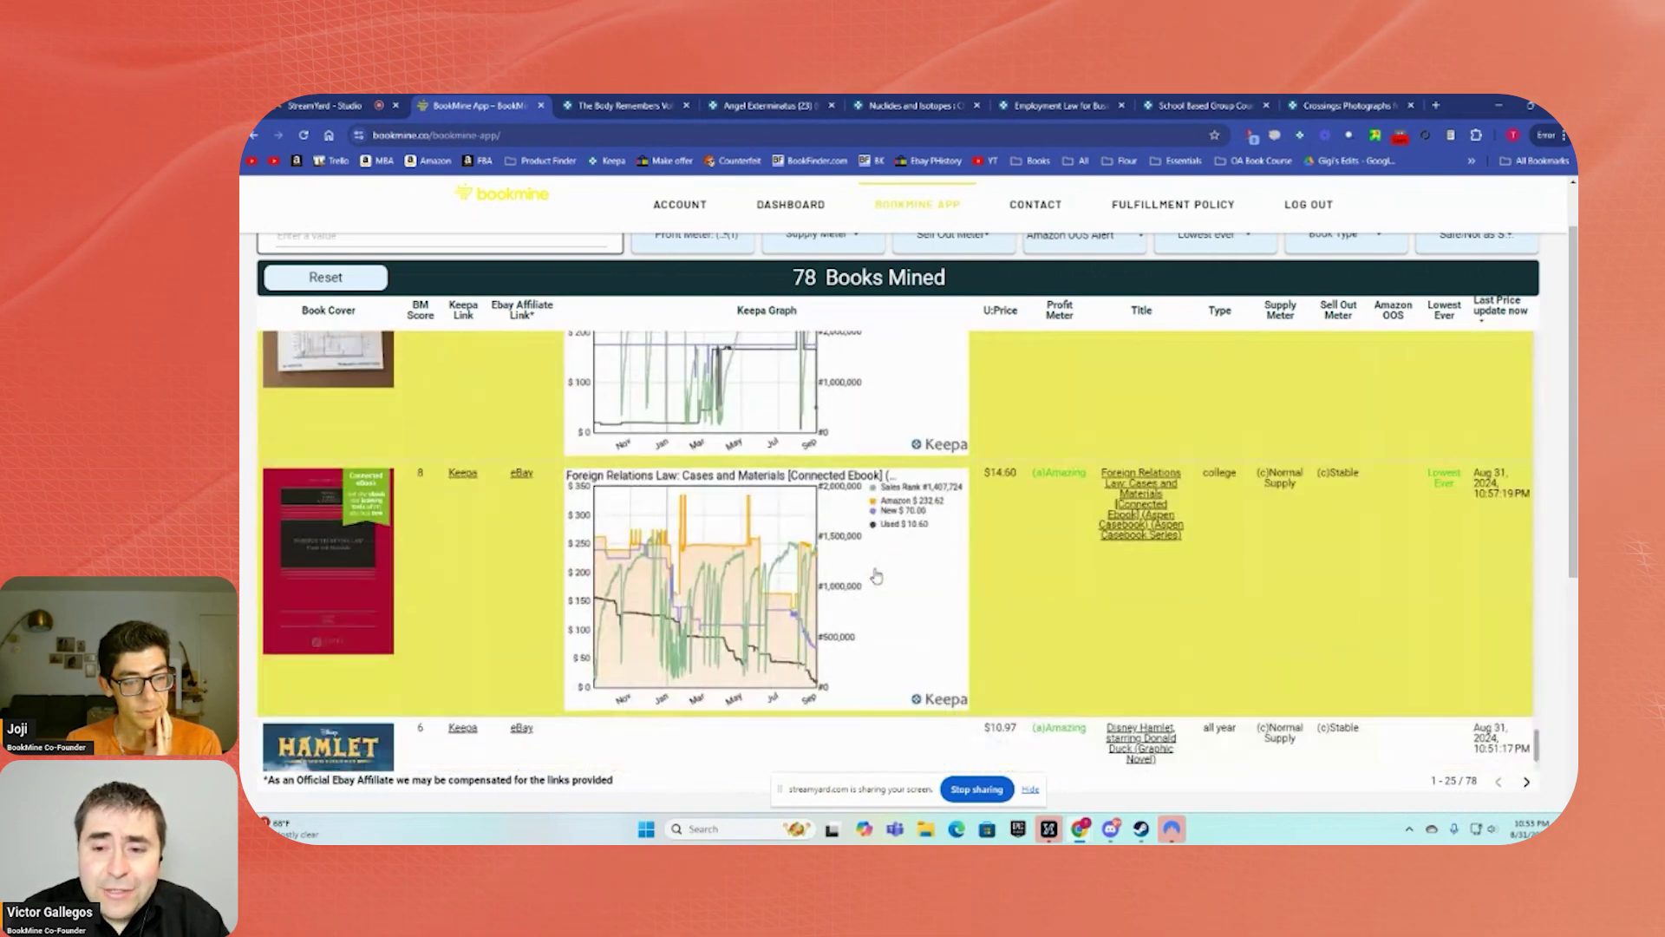
Open the second page of BookMine results, skim down to Horary Astrology, and return to the top of the list
click(1529, 784)
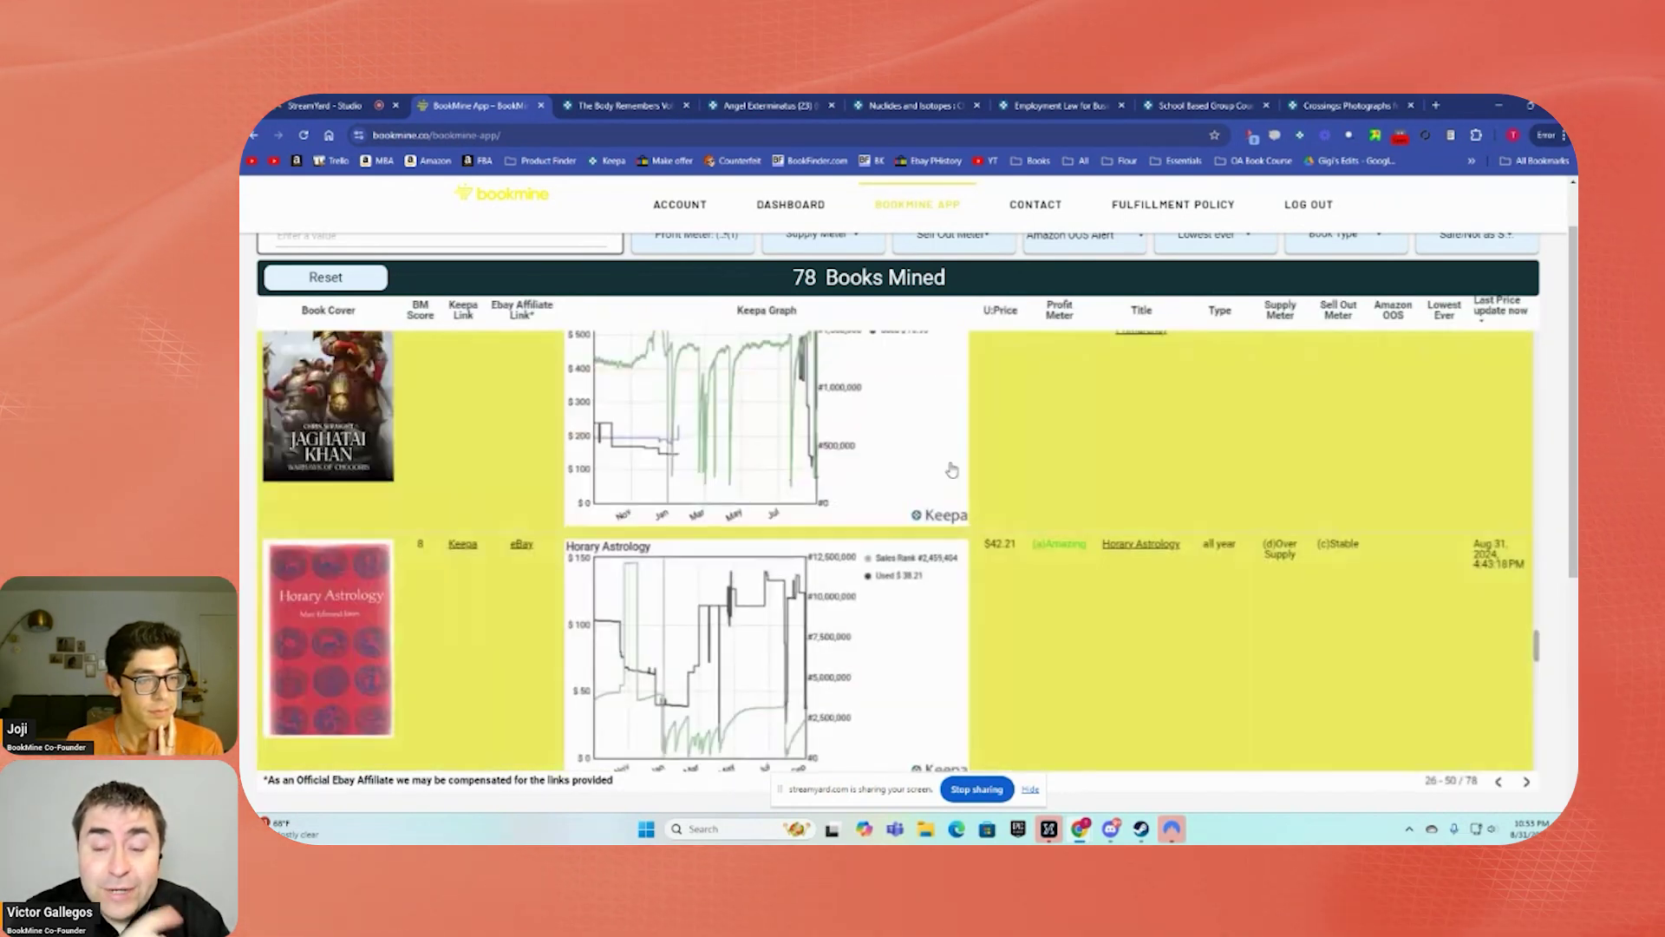
scroll(954, 477, down, 15)
scroll(967, 490, up, 10)
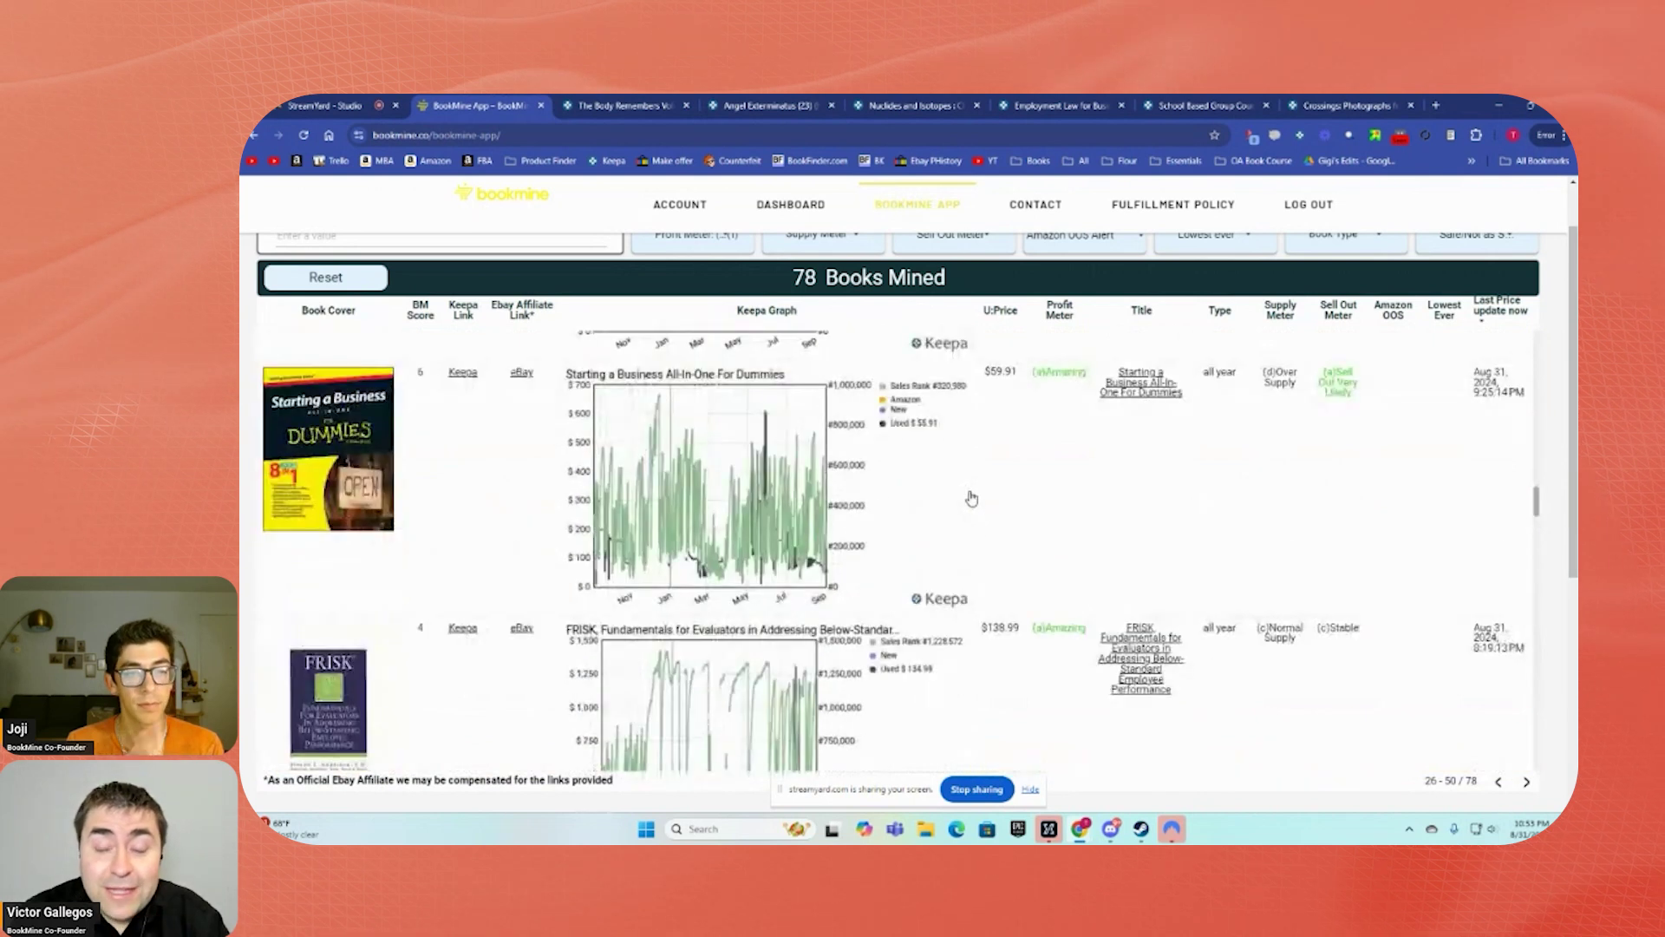
scroll(1000, 518, up, 1)
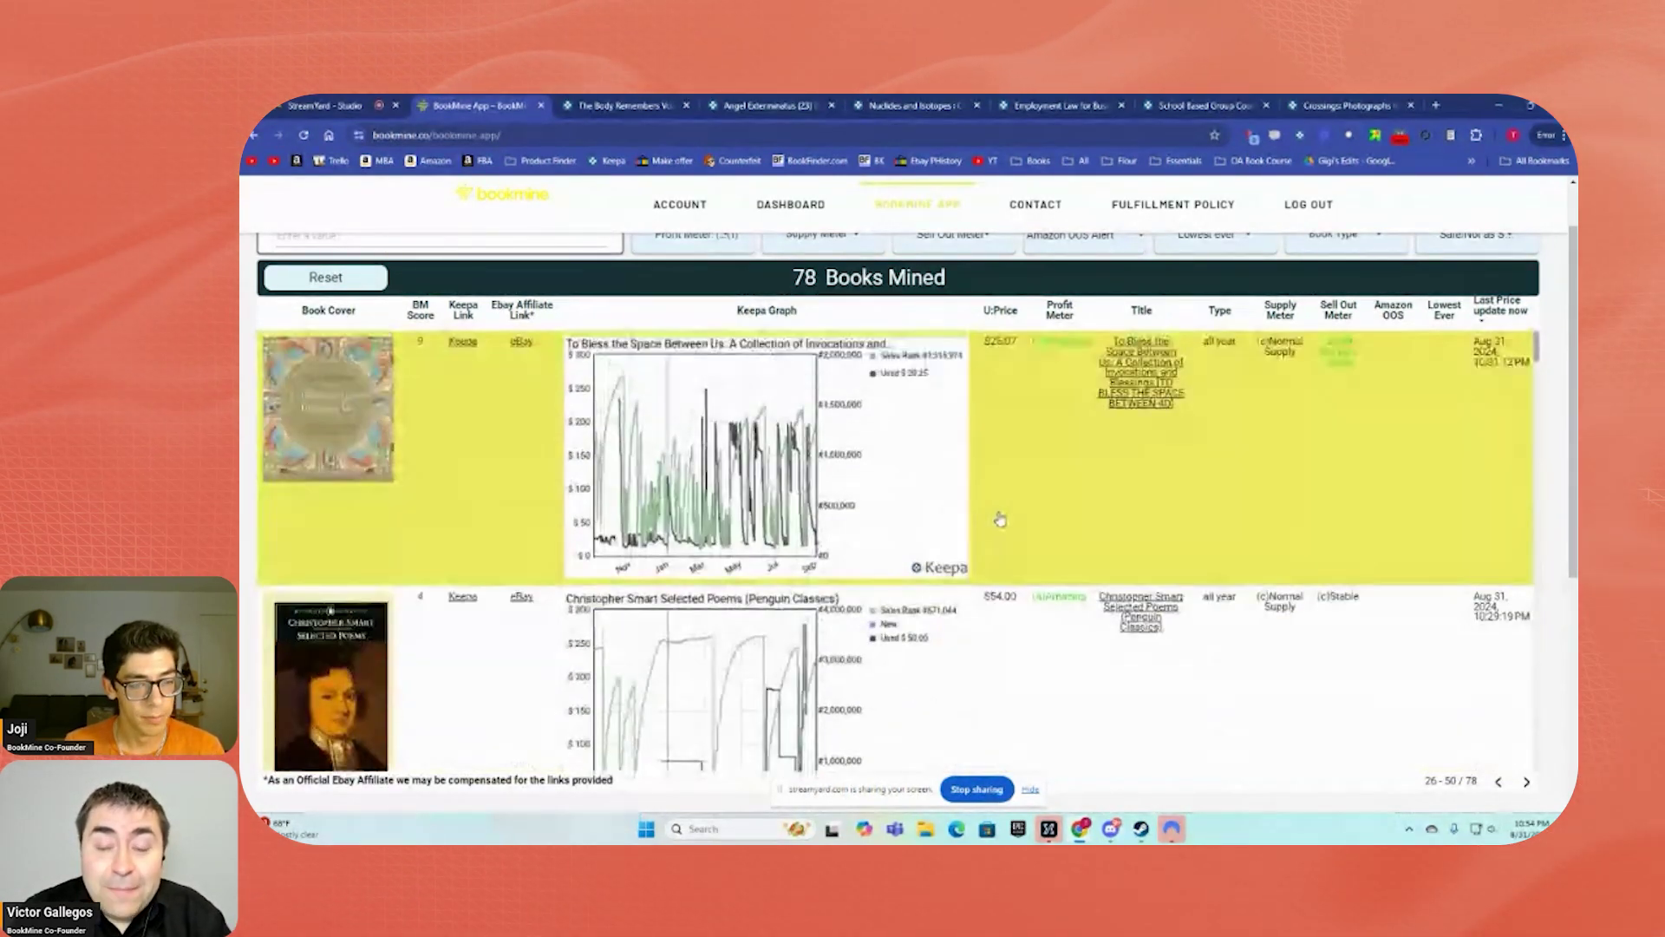
Review the second results page's price graphs and profit ratings from the first entries down to The Murderer's Tale
scroll(1000, 518, down, 6)
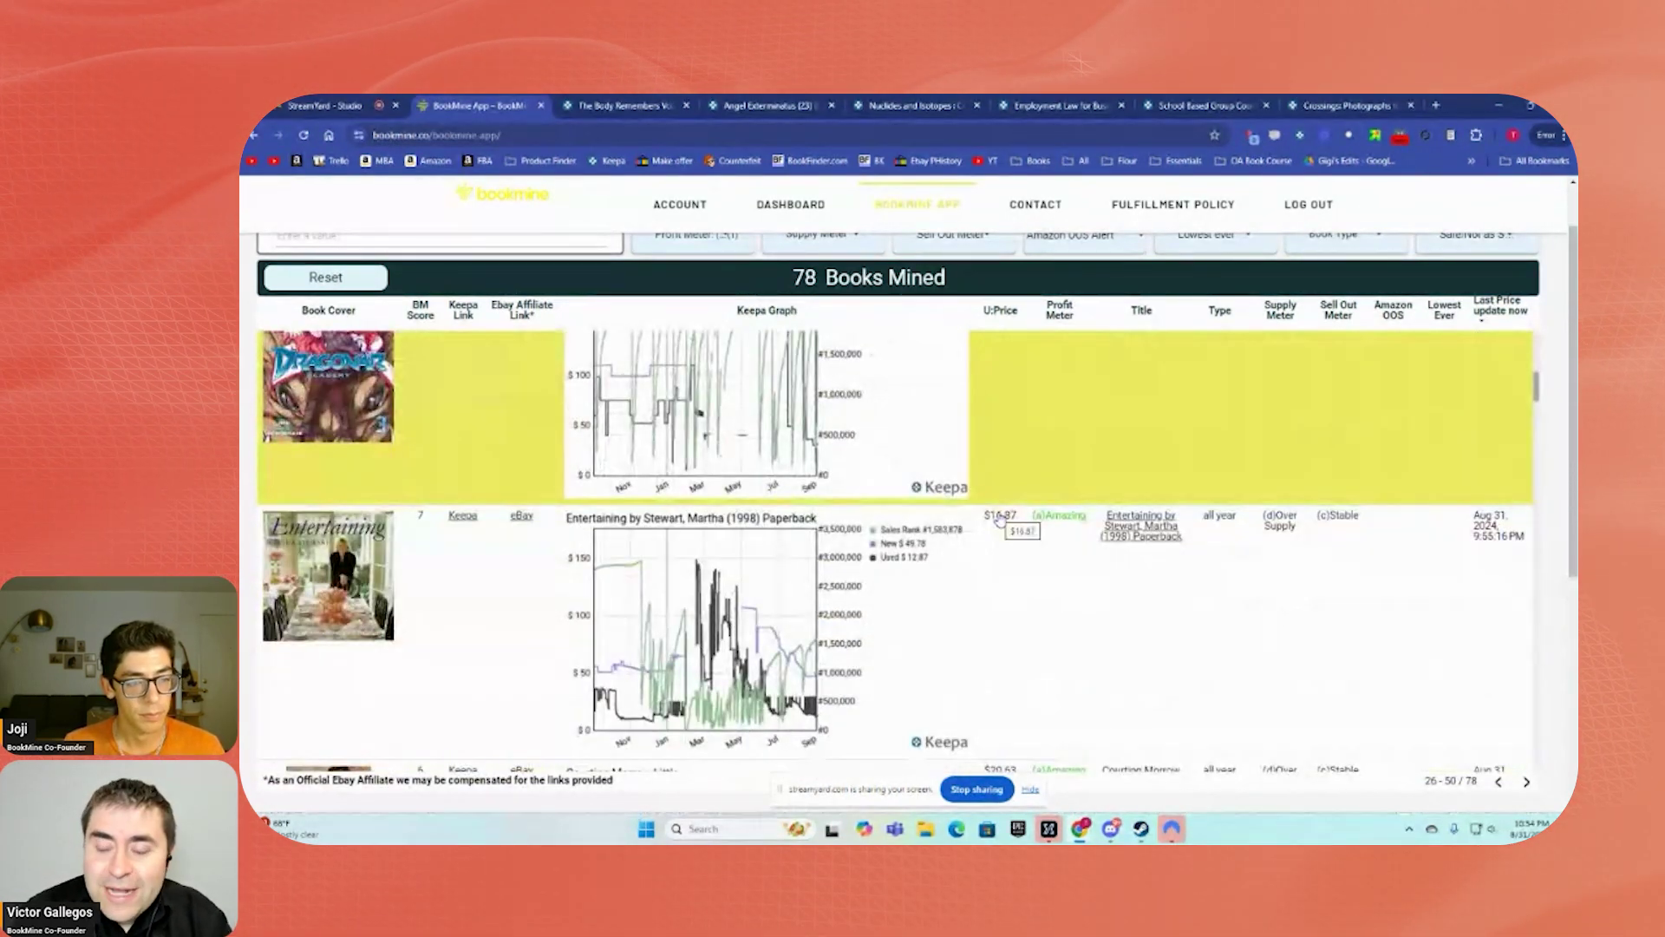
scroll(999, 515, down, 12)
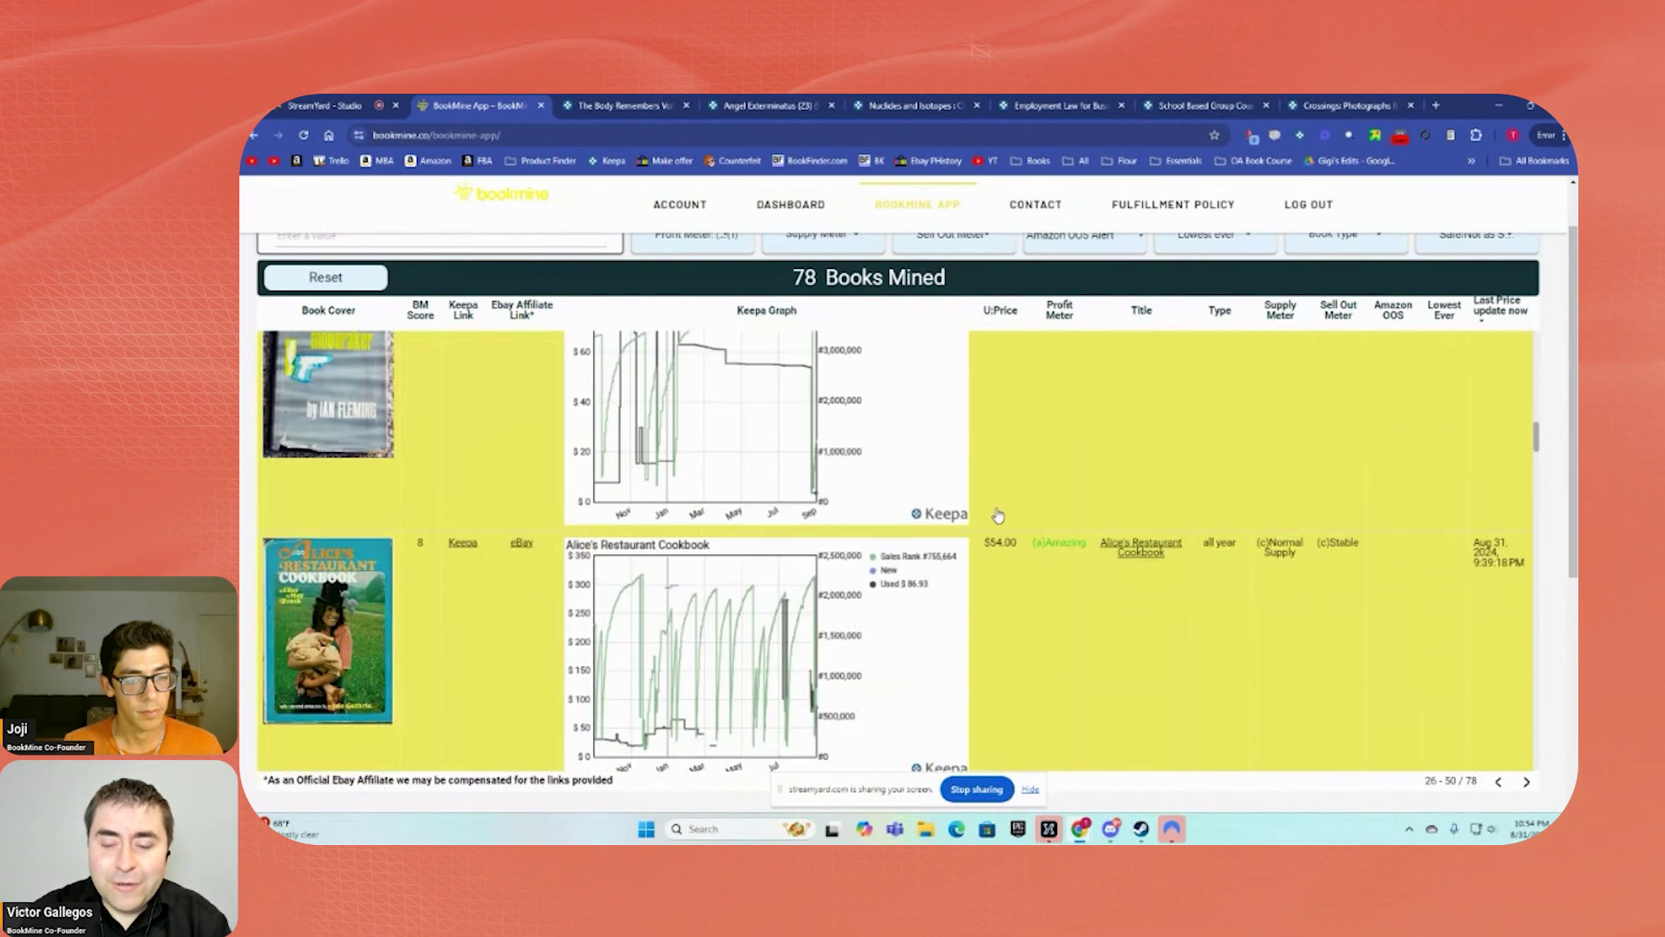
scroll(998, 515, down, 8)
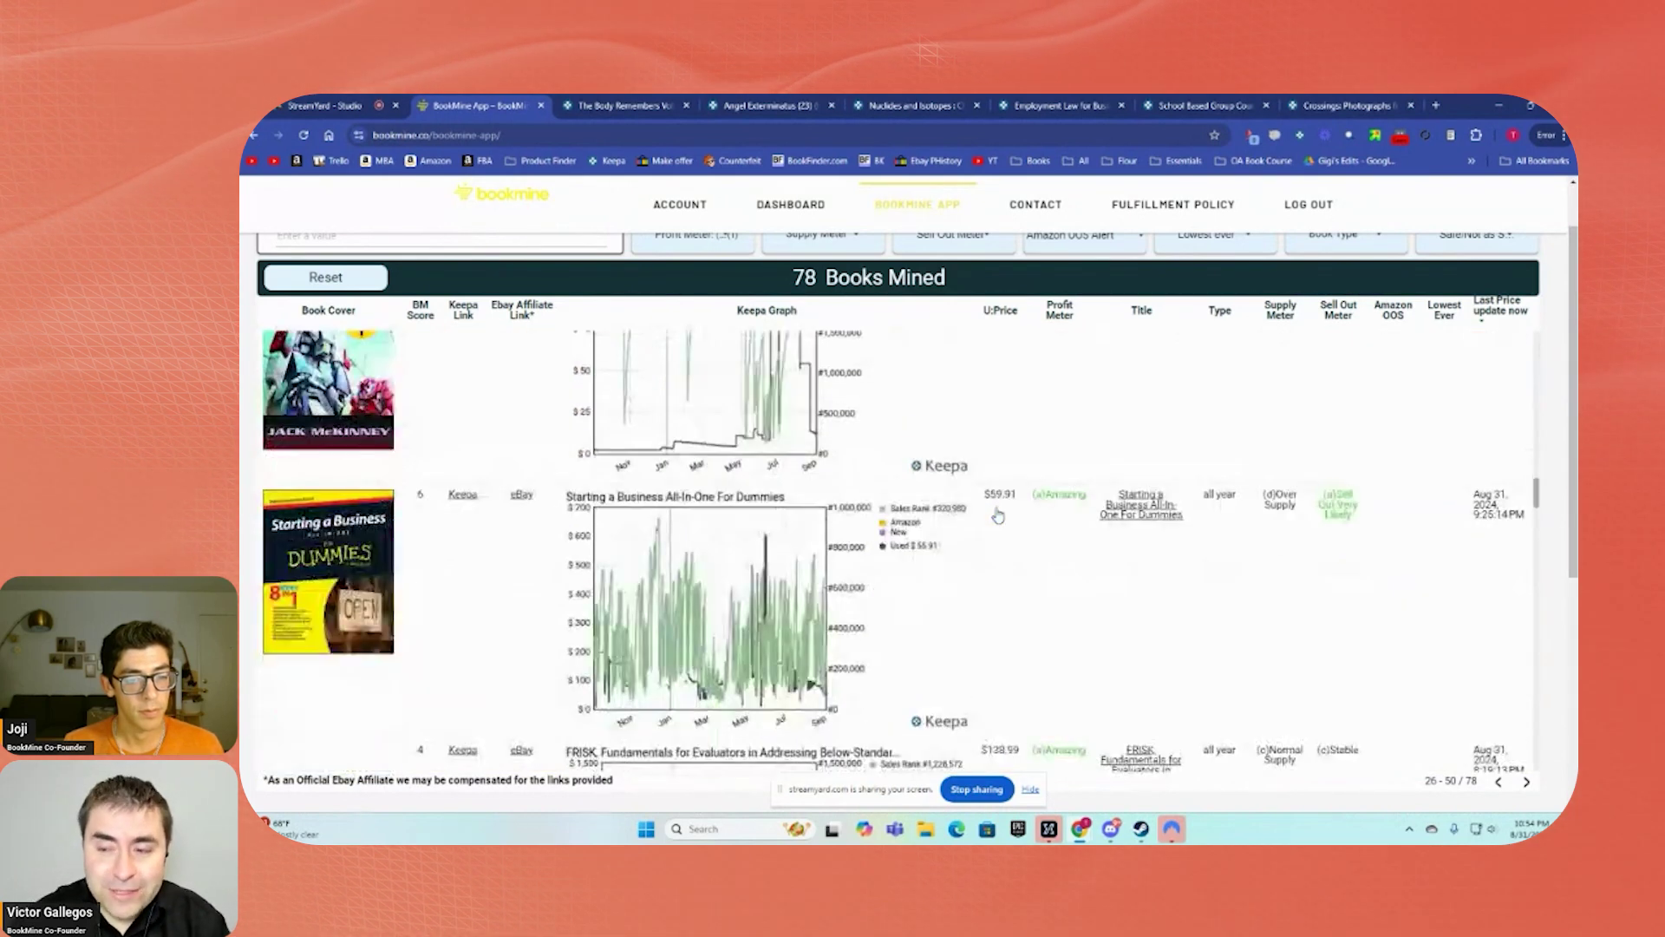
scroll(998, 515, down, 10)
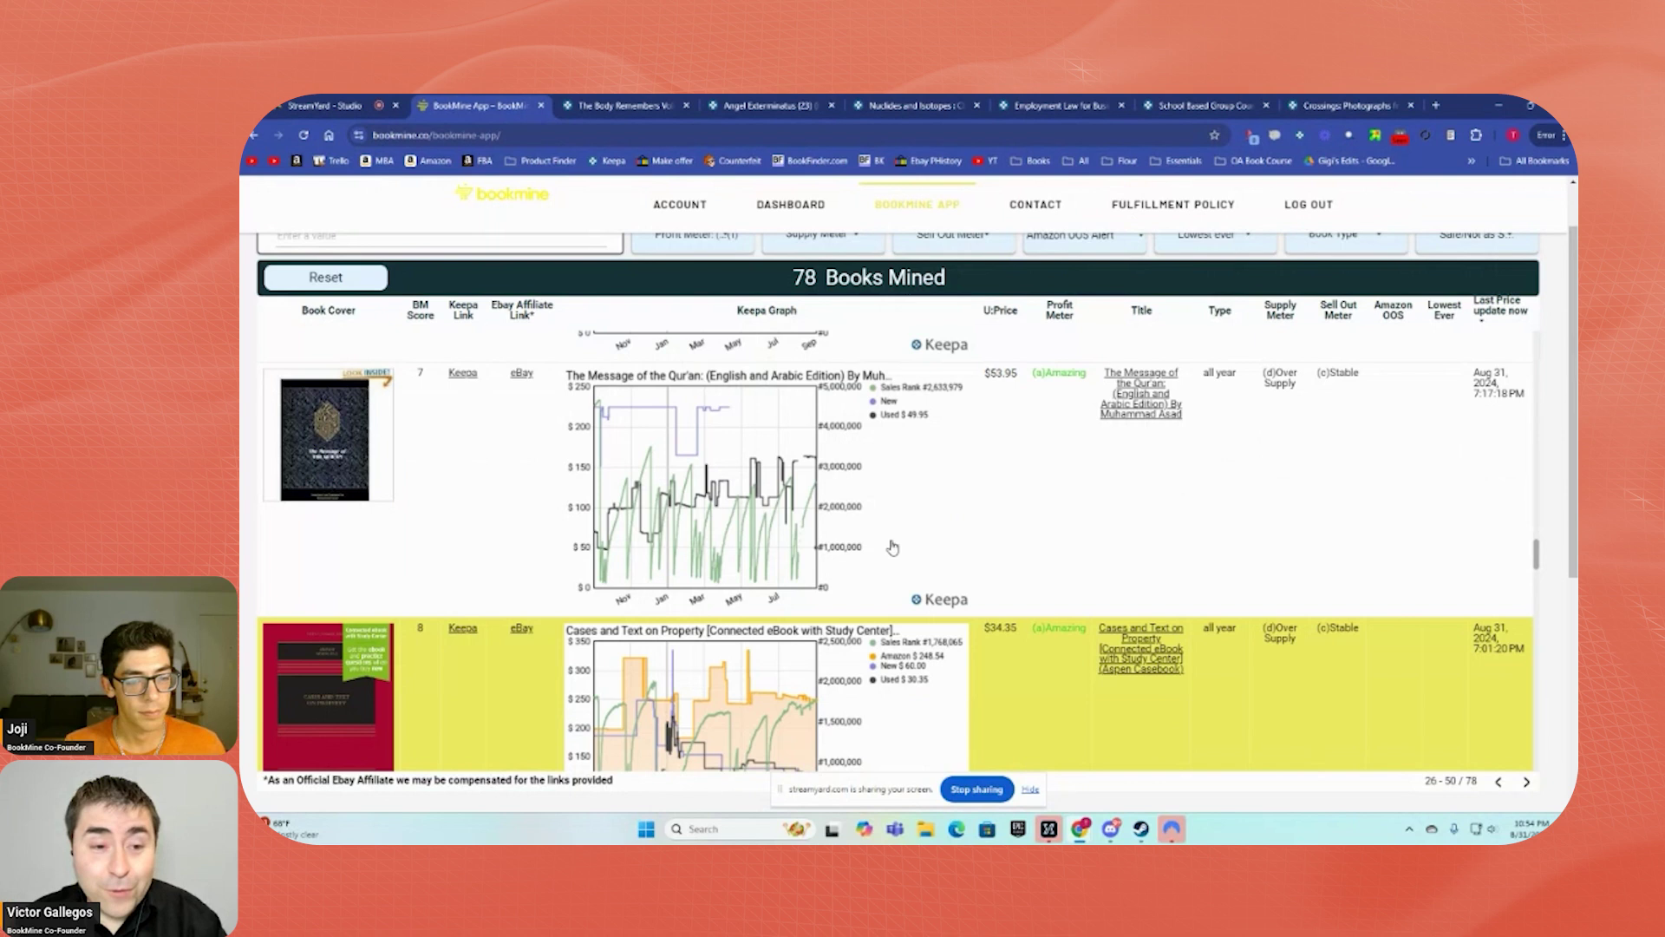
scroll(780, 520, down, 8)
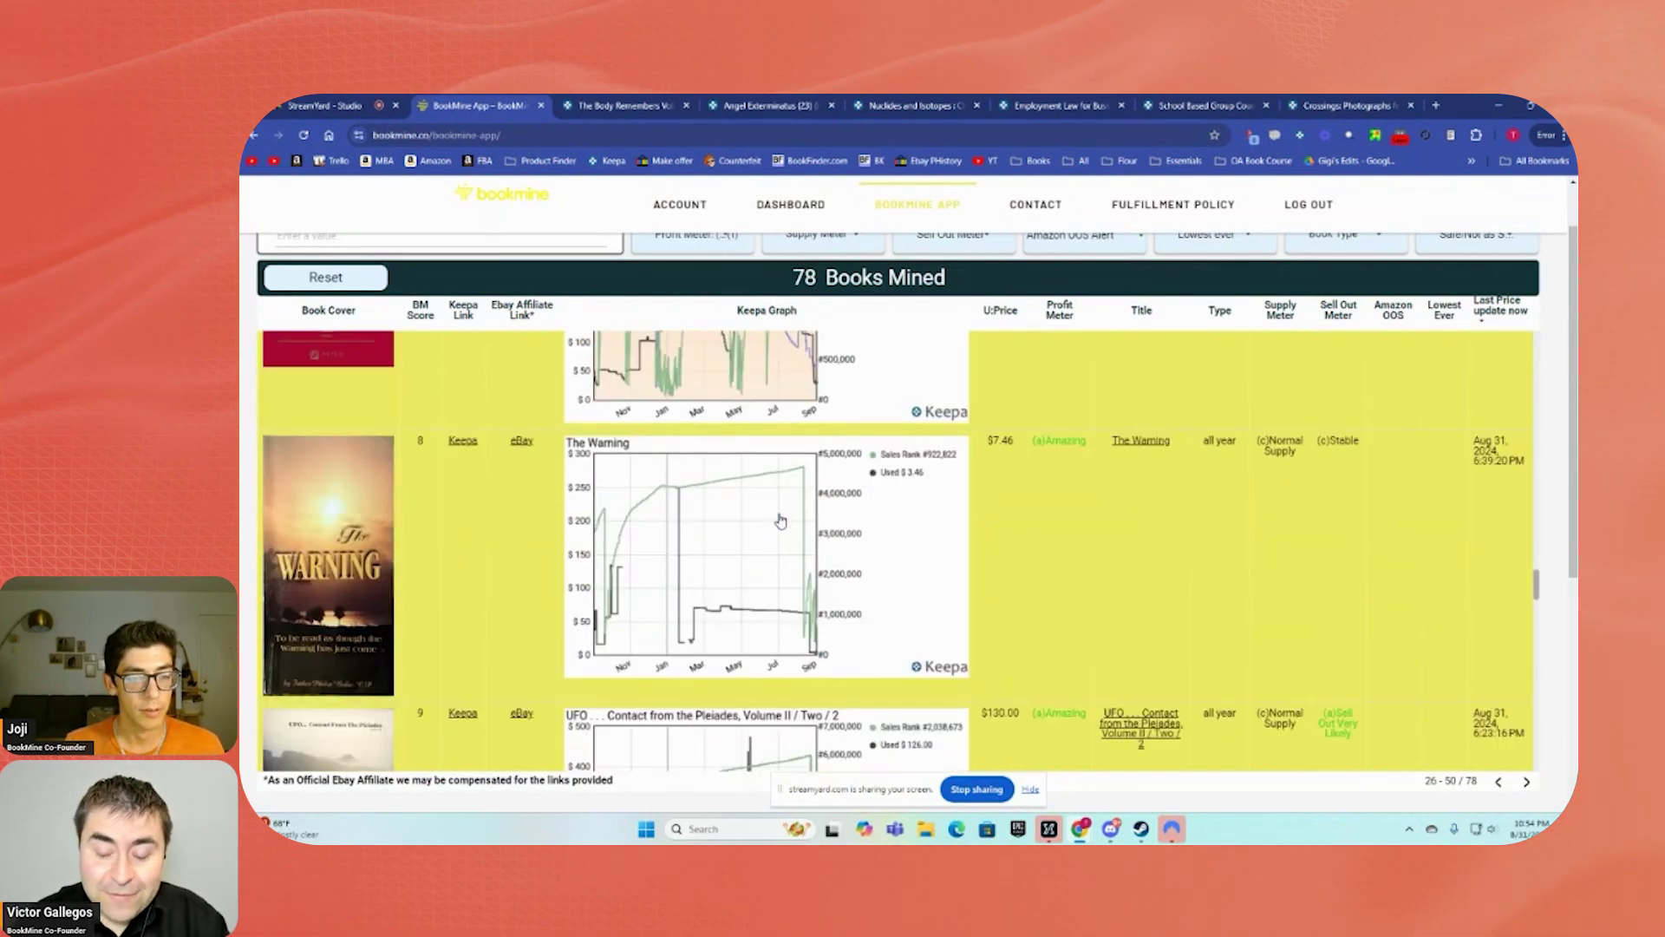
scroll(780, 520, down, 10)
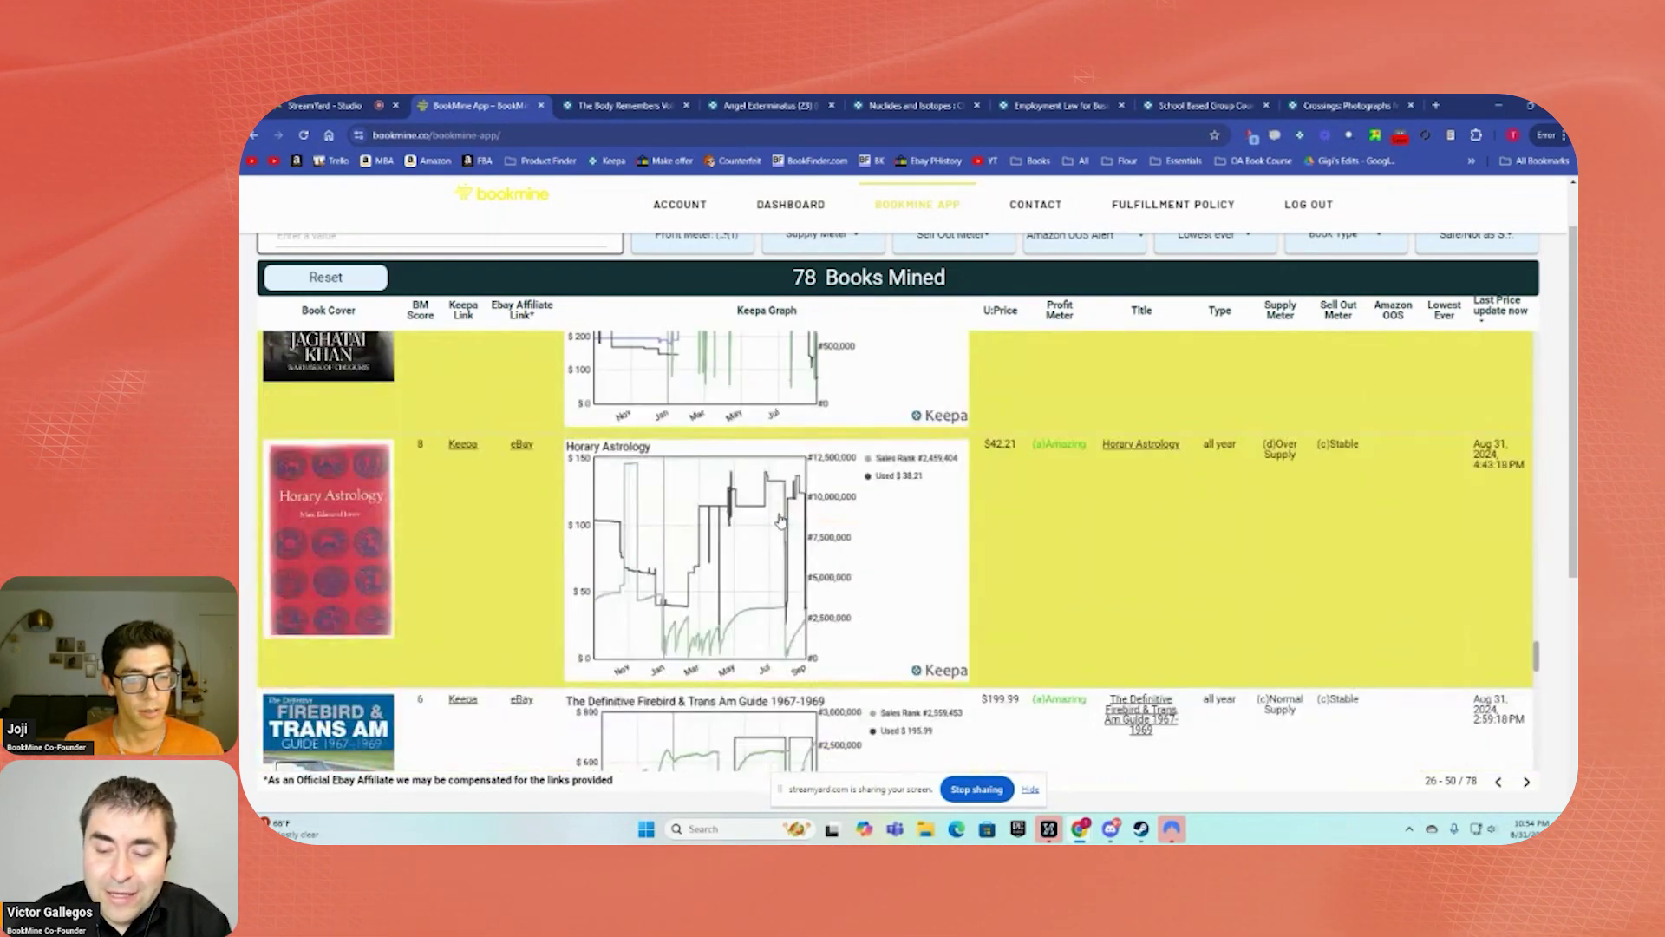
scroll(780, 521, down, 10)
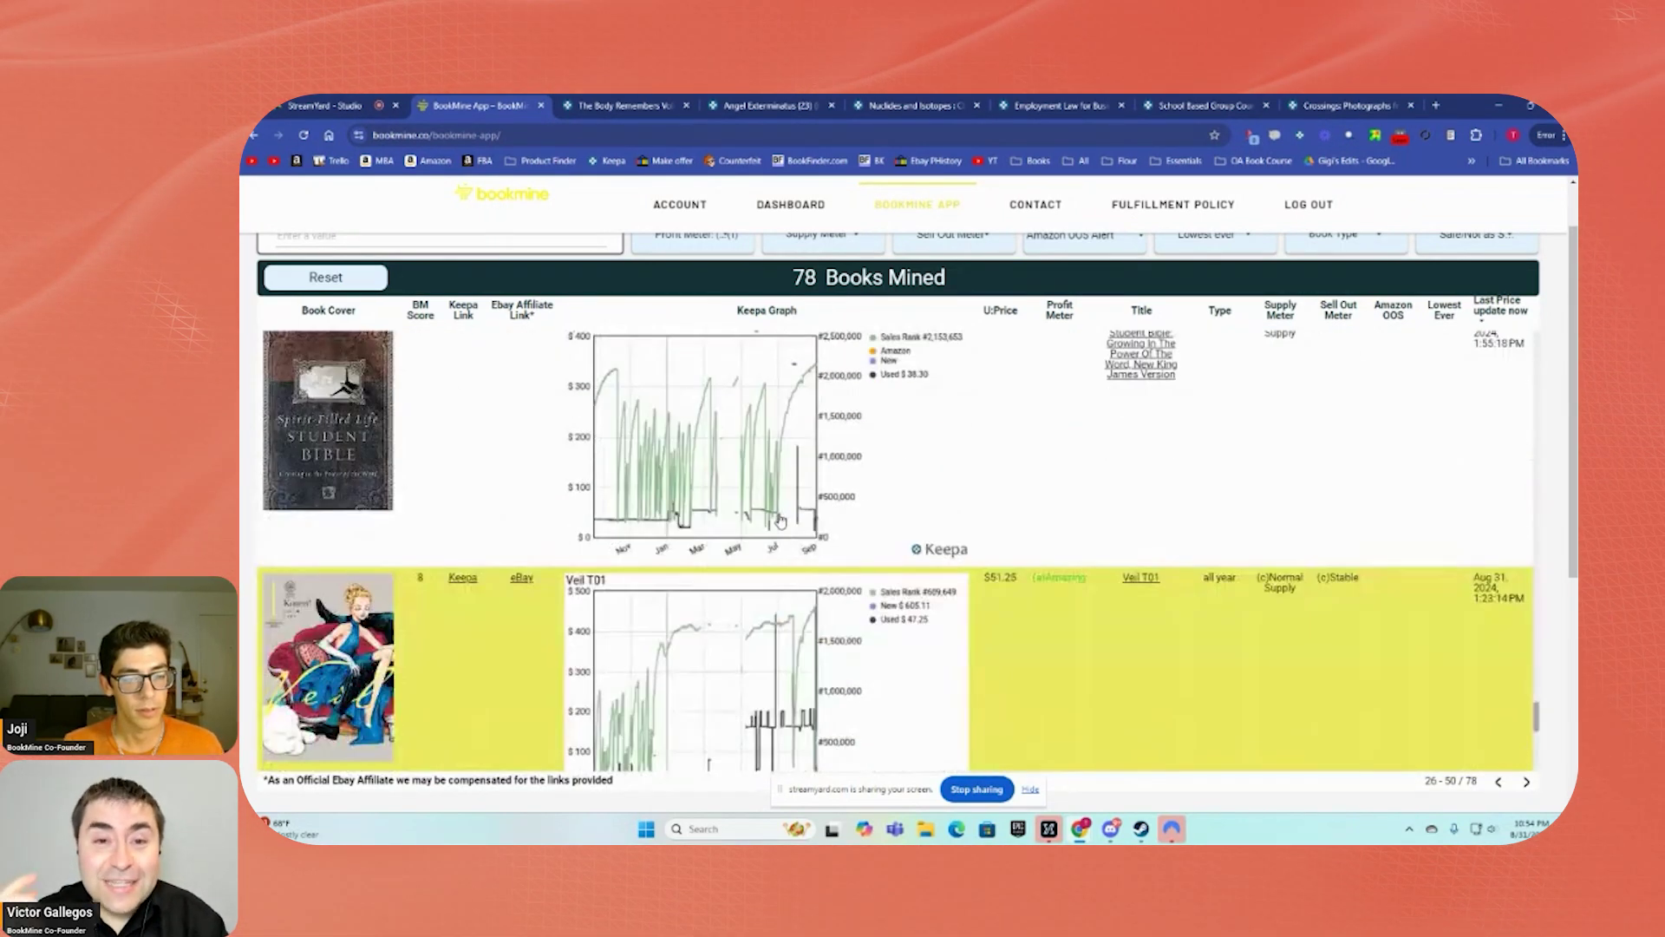
scroll(779, 520, down, 4)
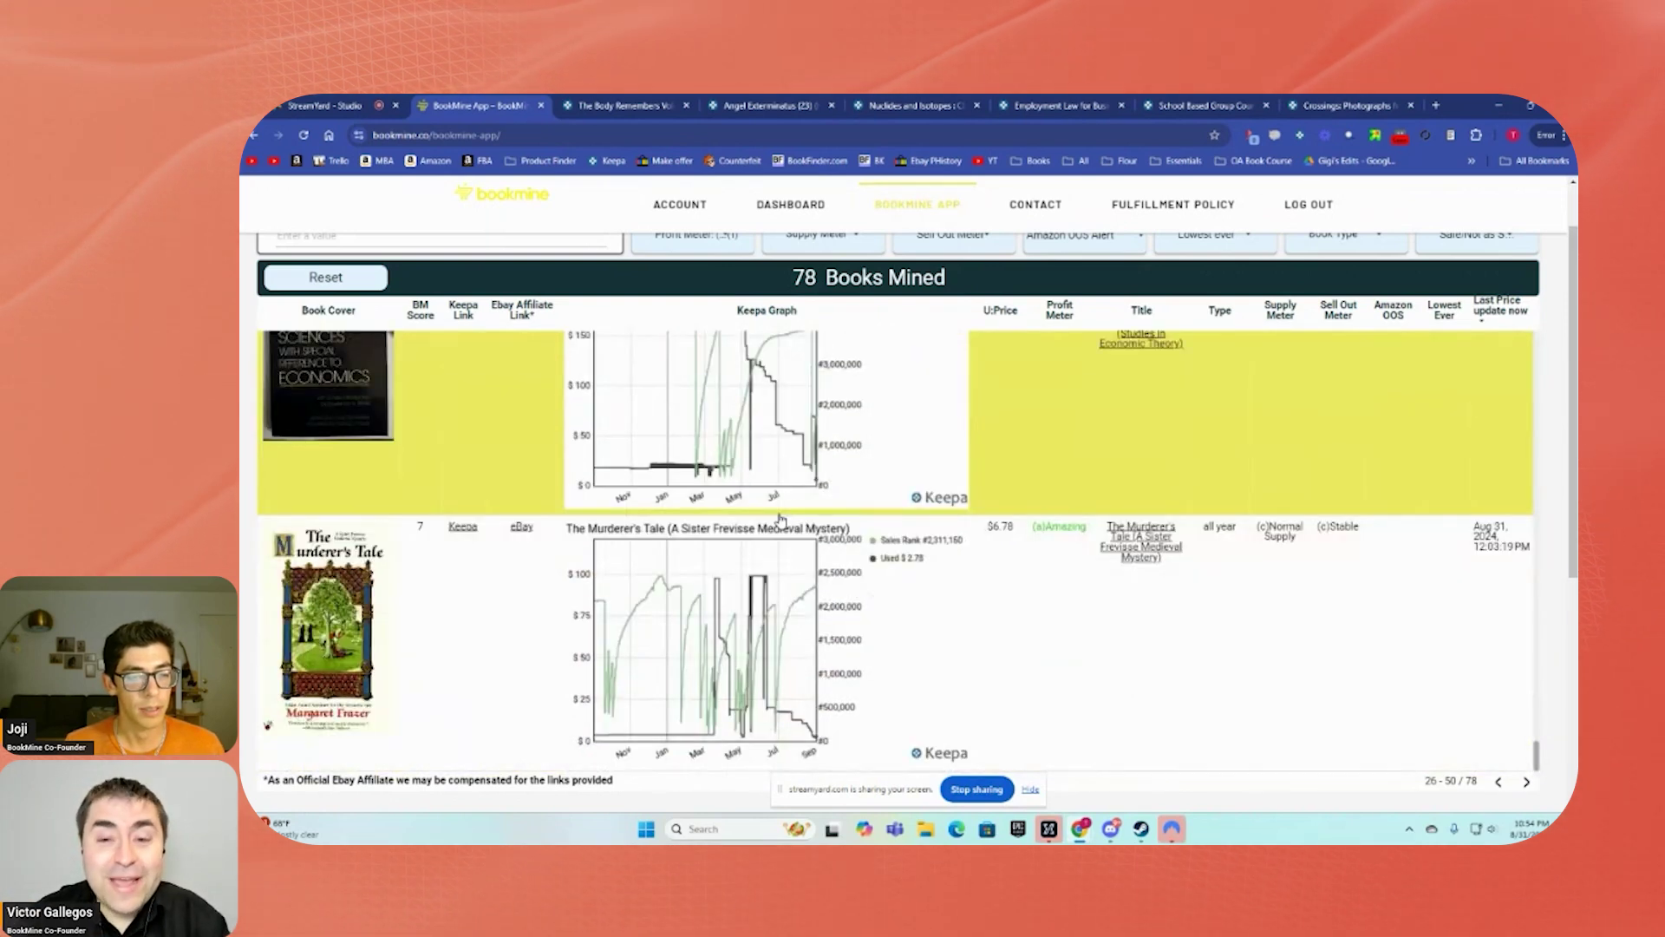
Reset all BookMine filters and limit the Profit Meter to (a)Amazing only
scroll(779, 520, up, 20)
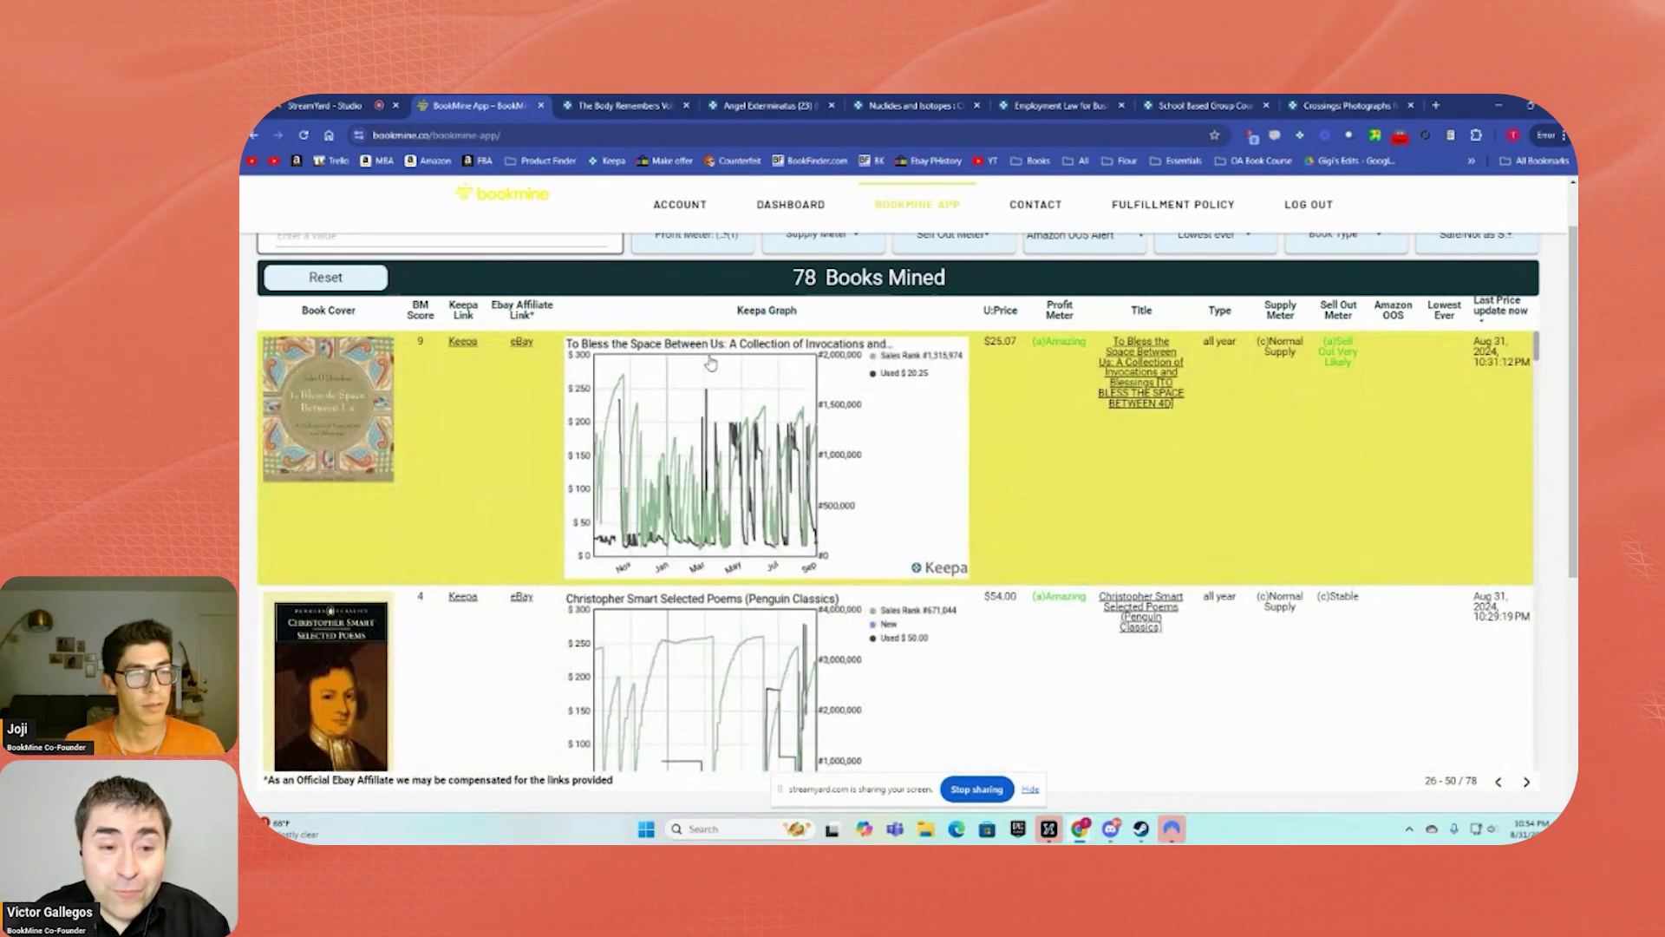
scroll(1123, 298, up, 1)
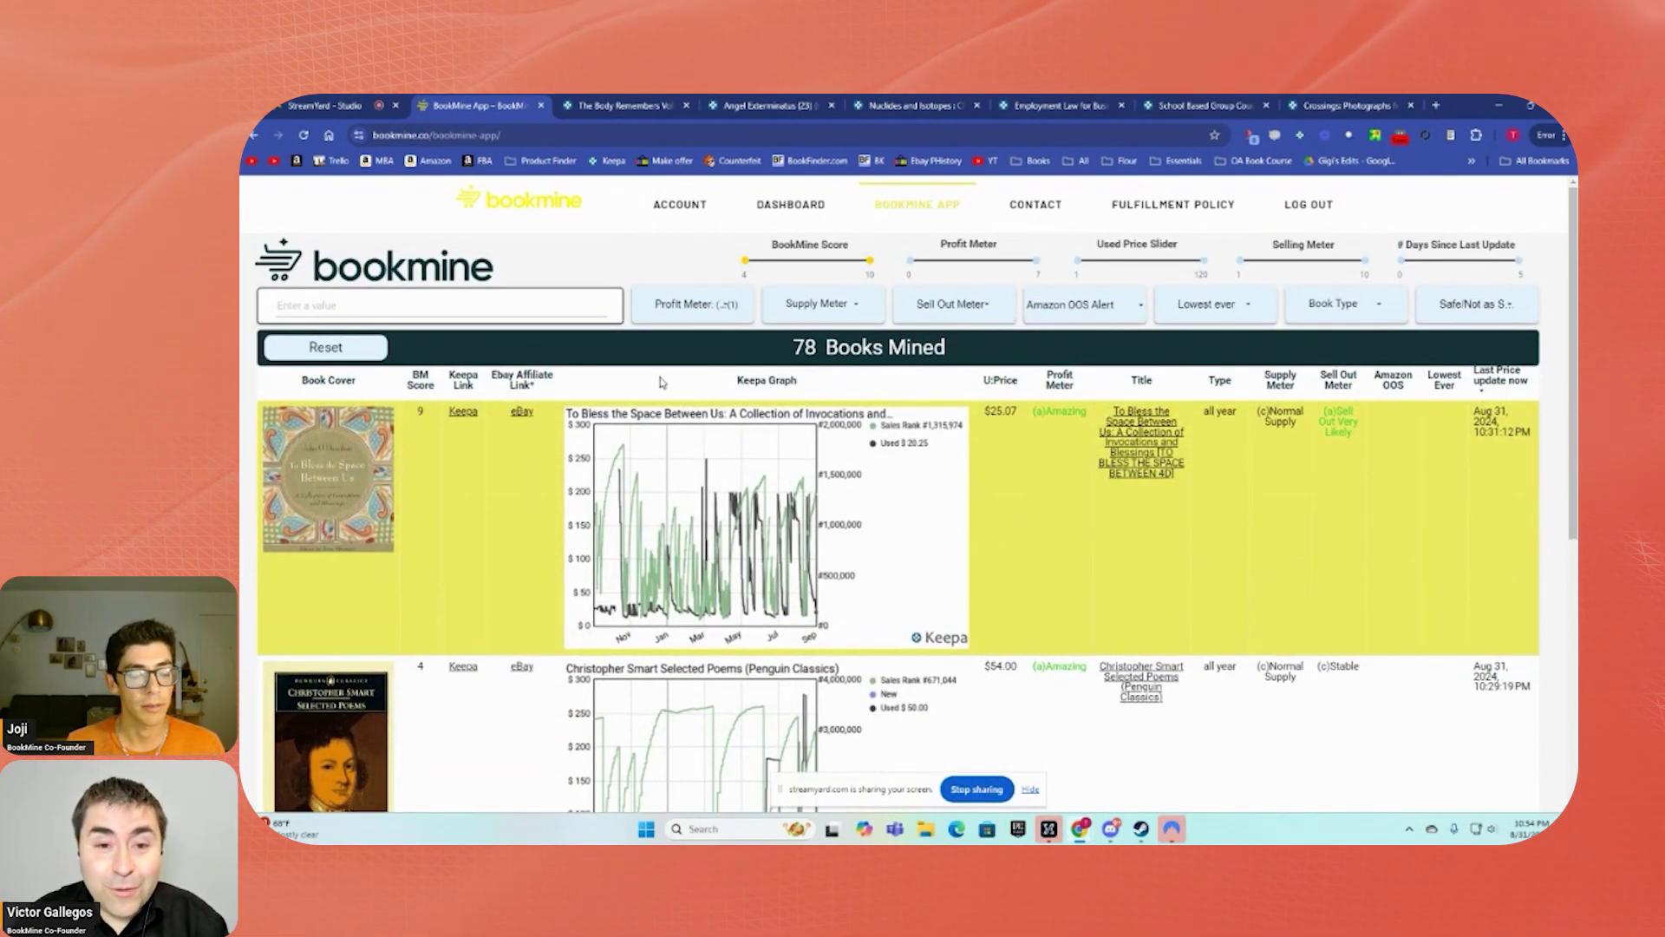
click(315, 350)
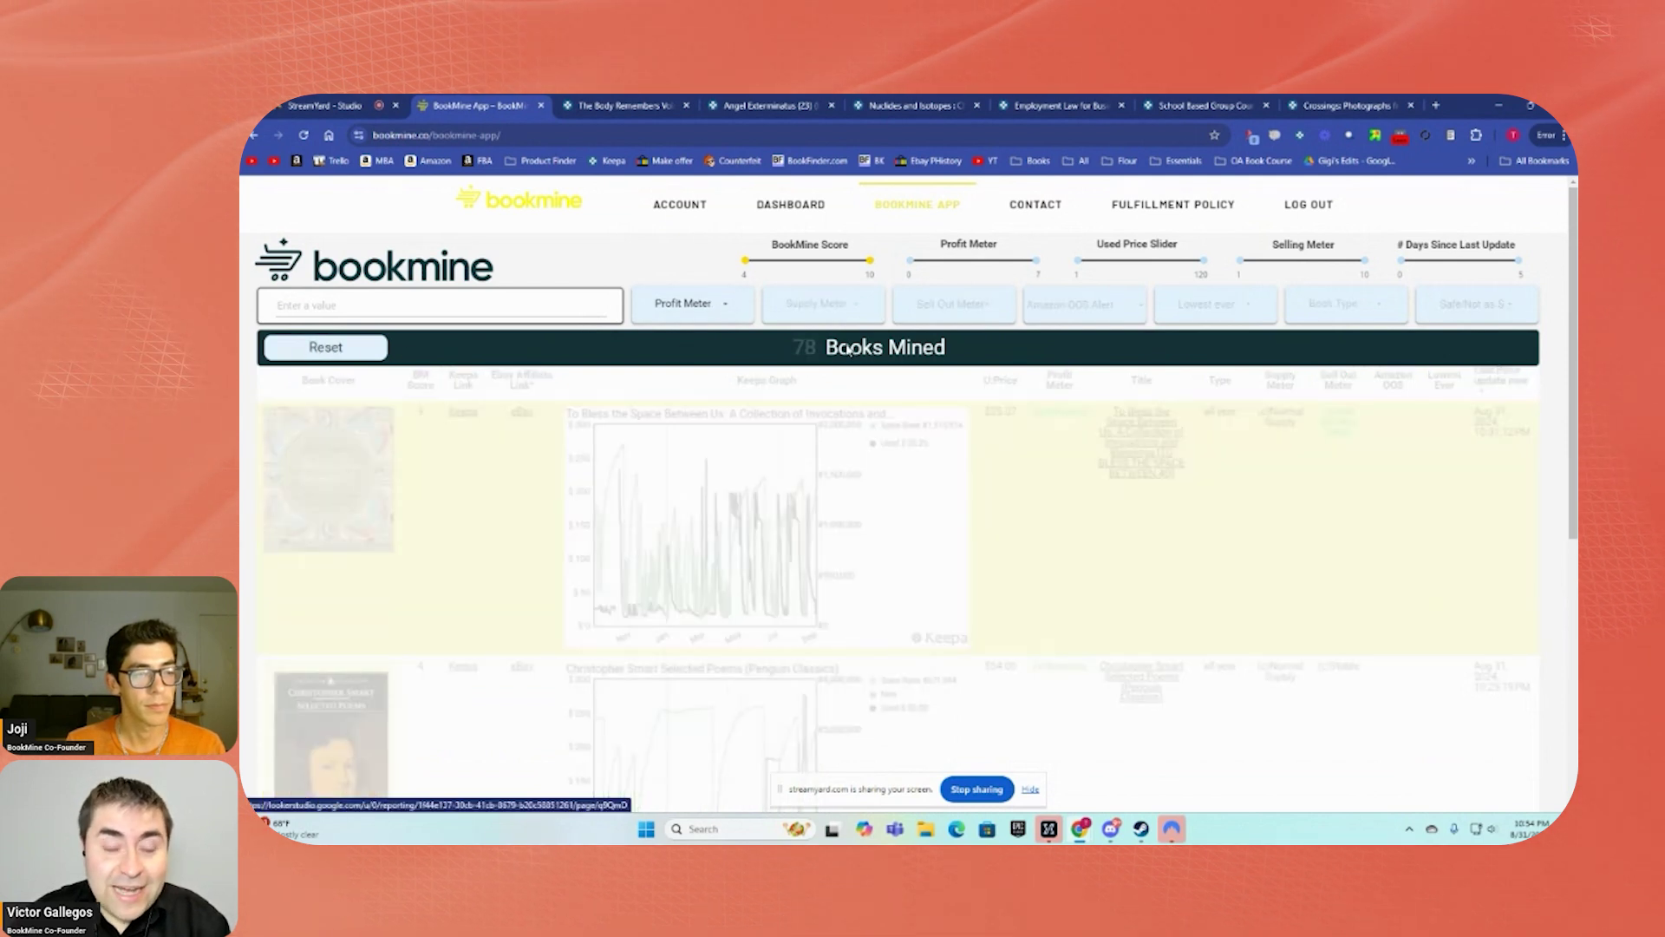
click(735, 305)
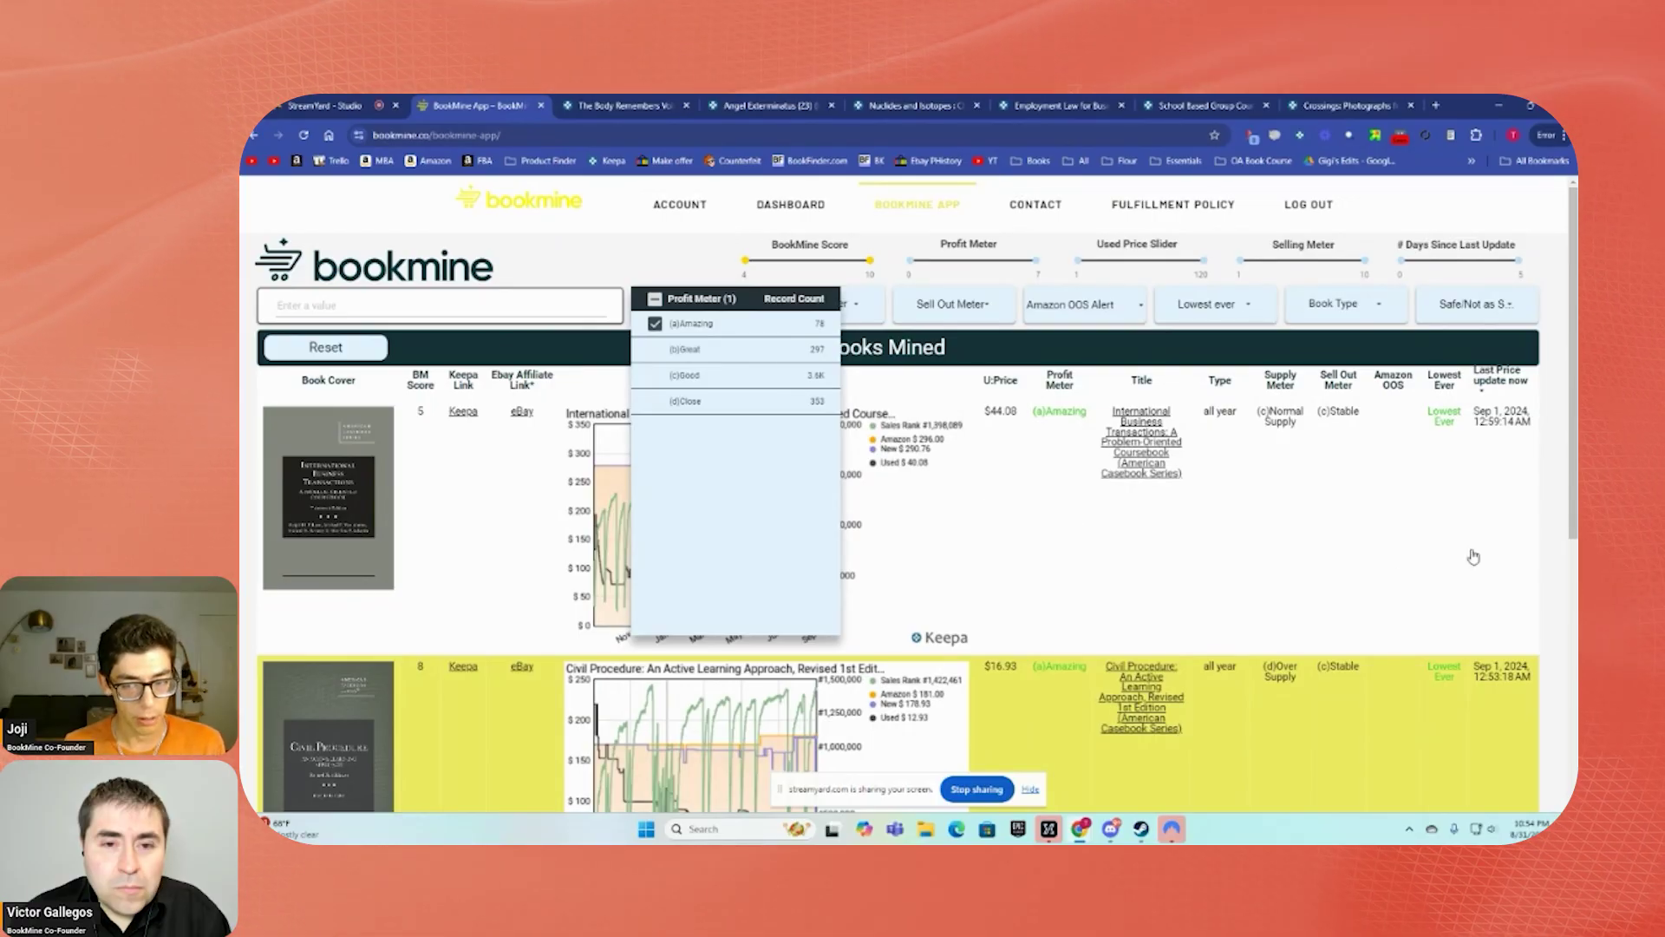
click(1456, 549)
Look over the Amazing-rated results from International Business Transactions down past Civil Procedure and return to the start of the list
scroll(1456, 549, down, 4)
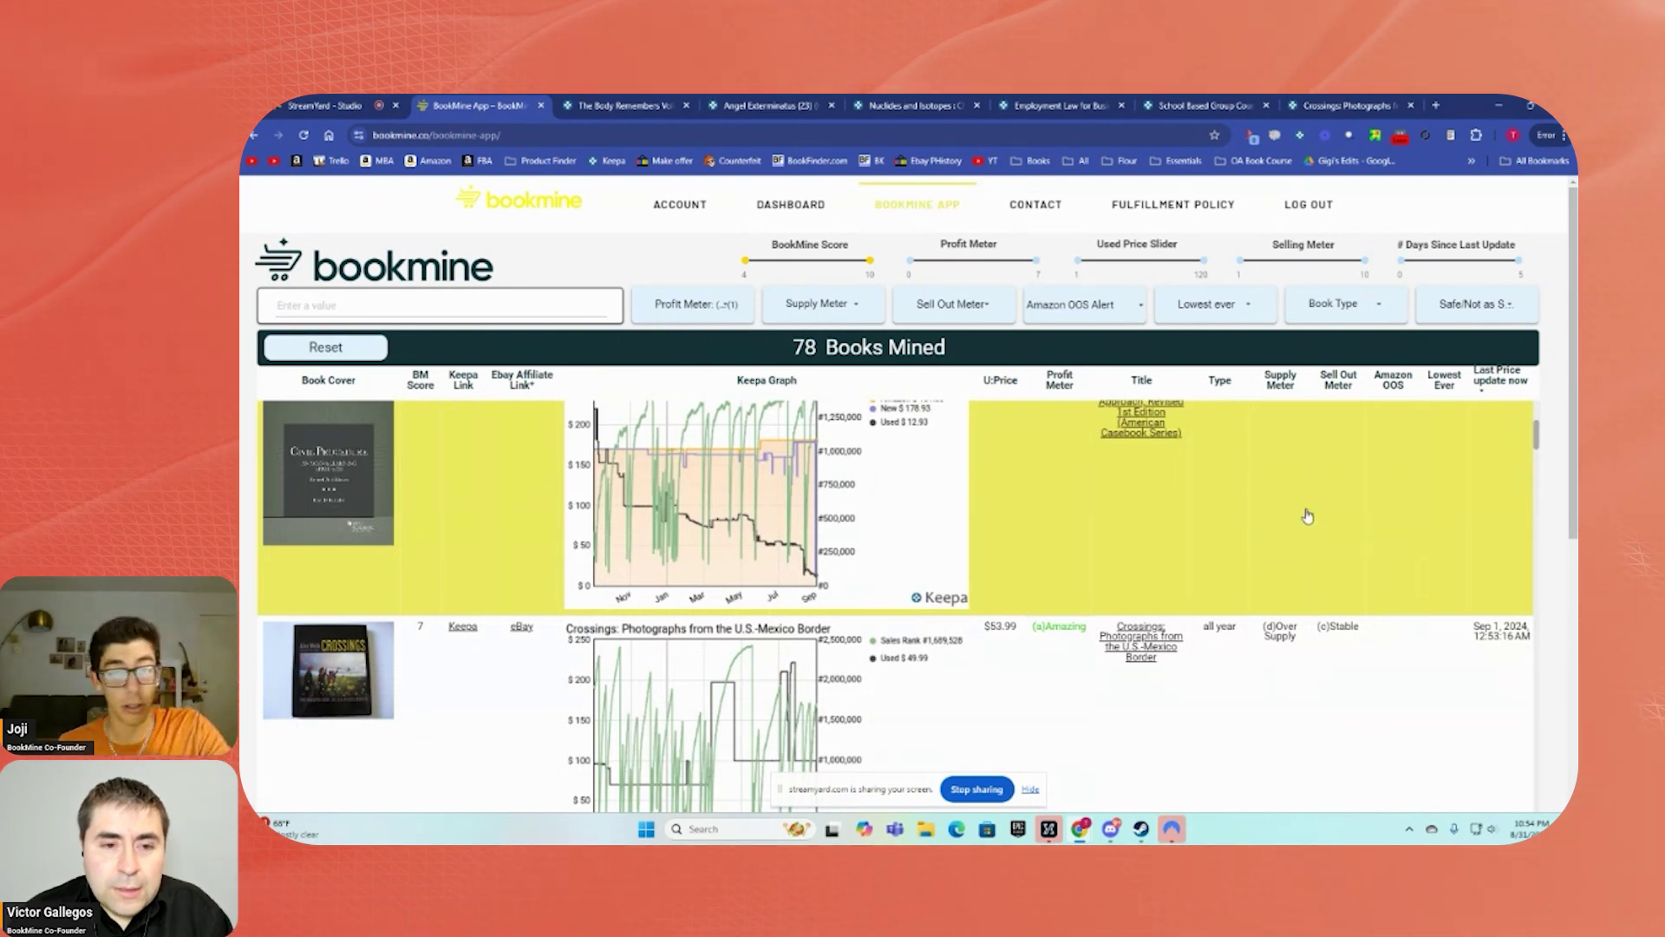
scroll(1275, 507, down, 3)
scroll(1039, 501, up, 3)
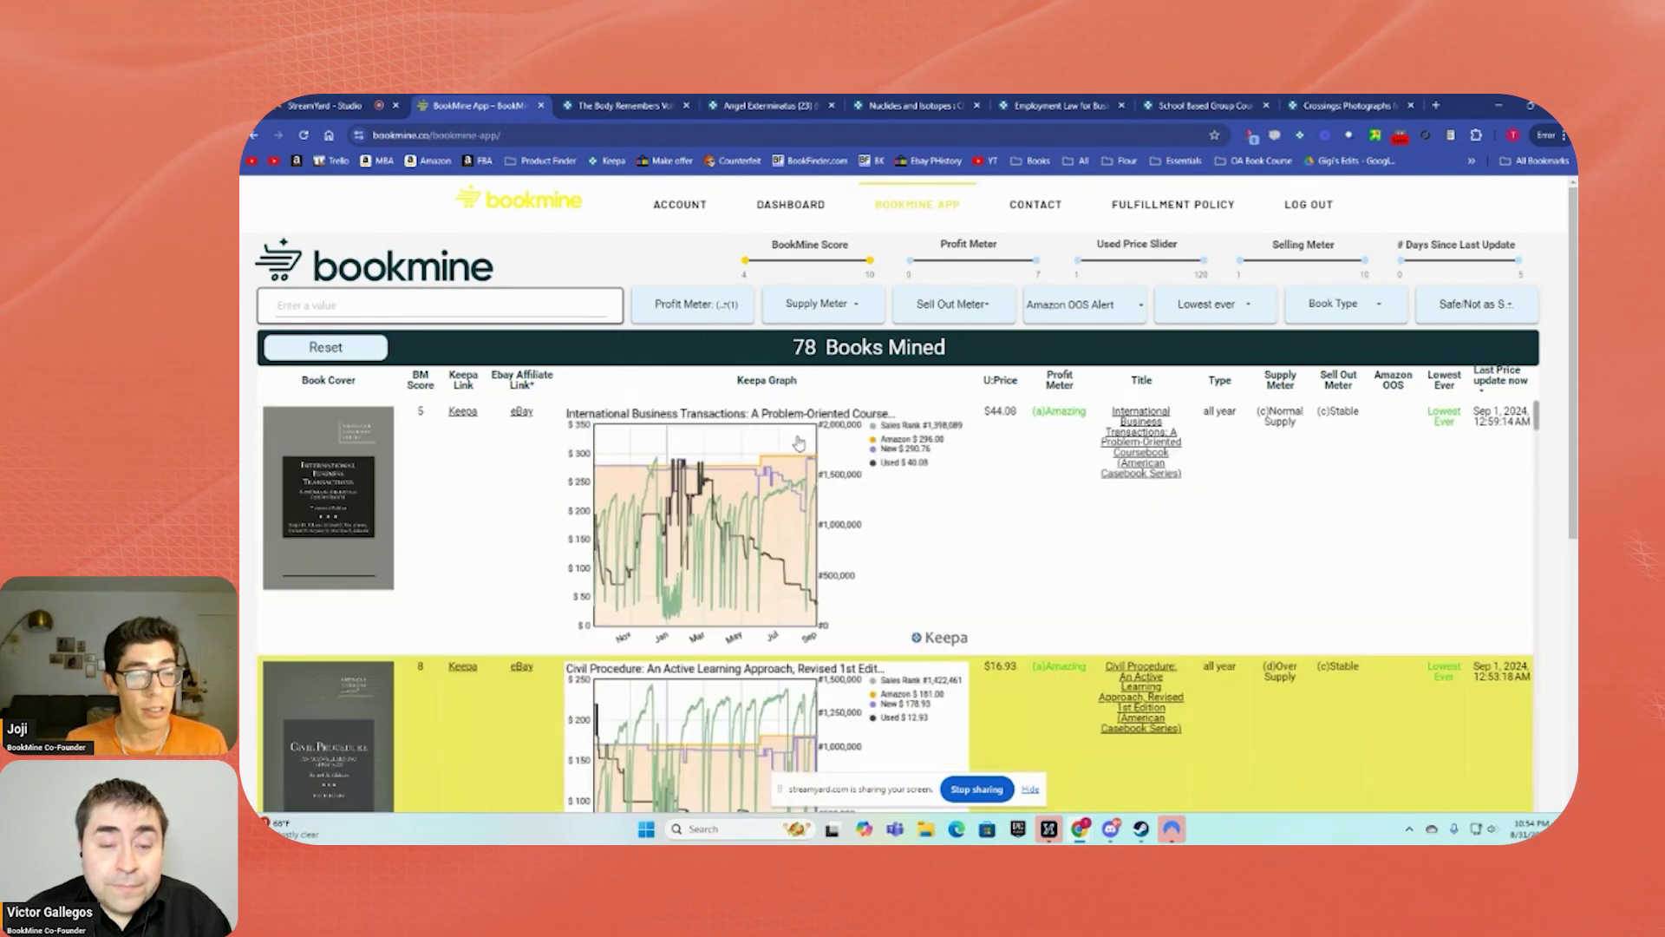
Include all ratings in the Profit Meter filter and skim the results down to Parent-Child Interaction Therapy
click(685, 304)
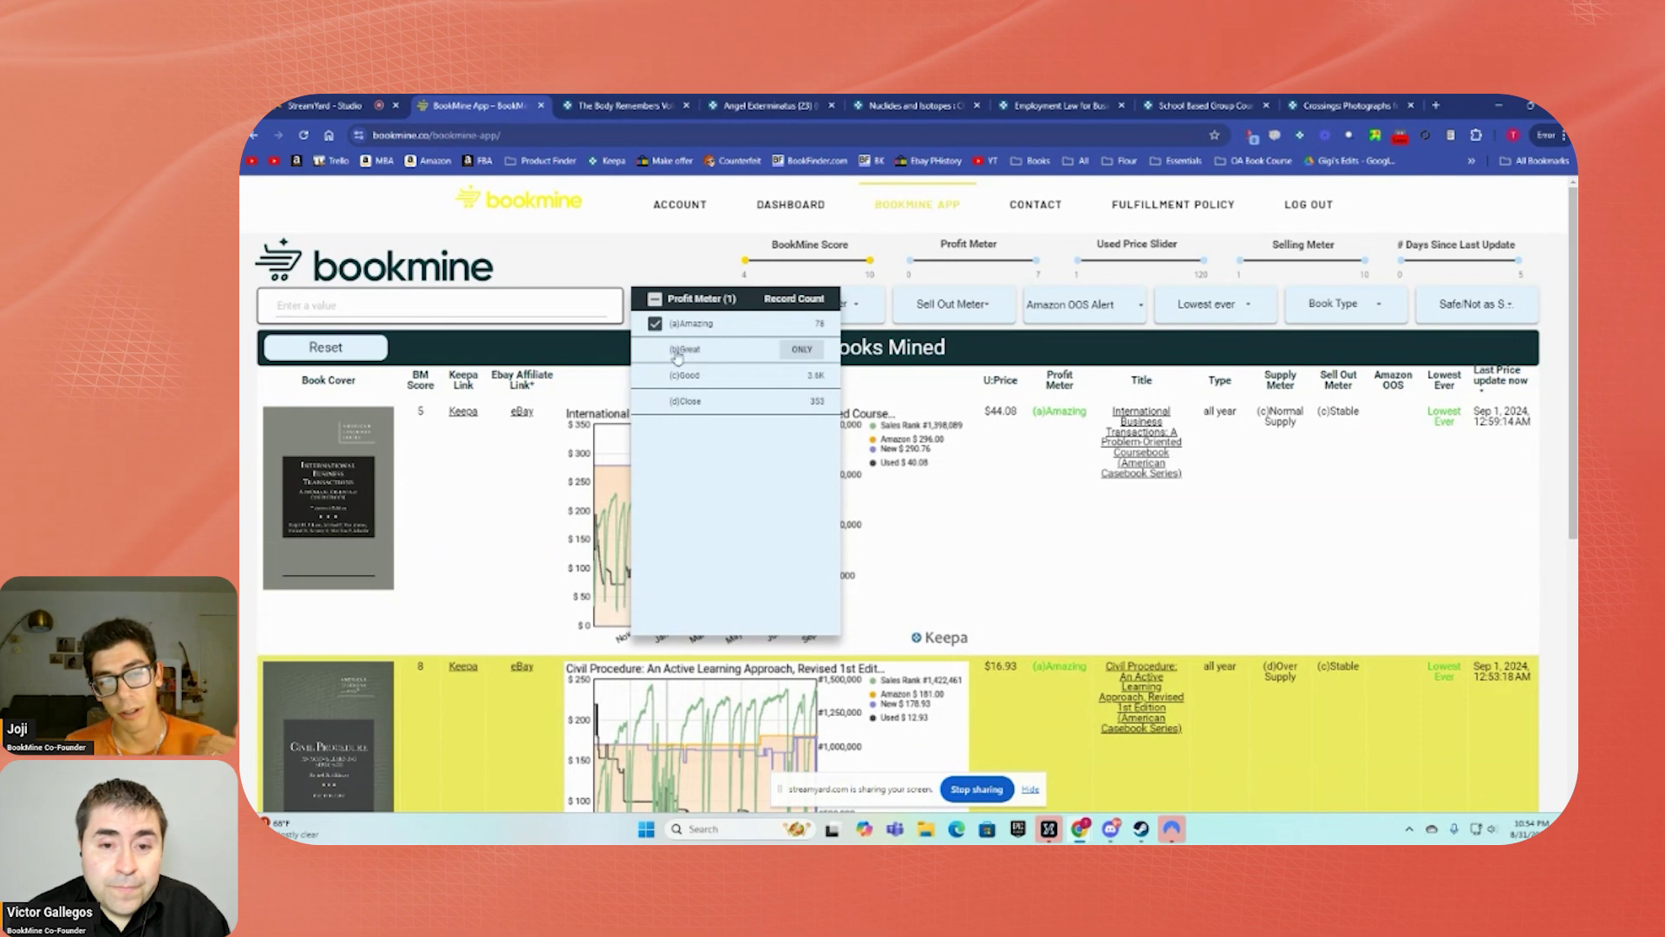
click(655, 298)
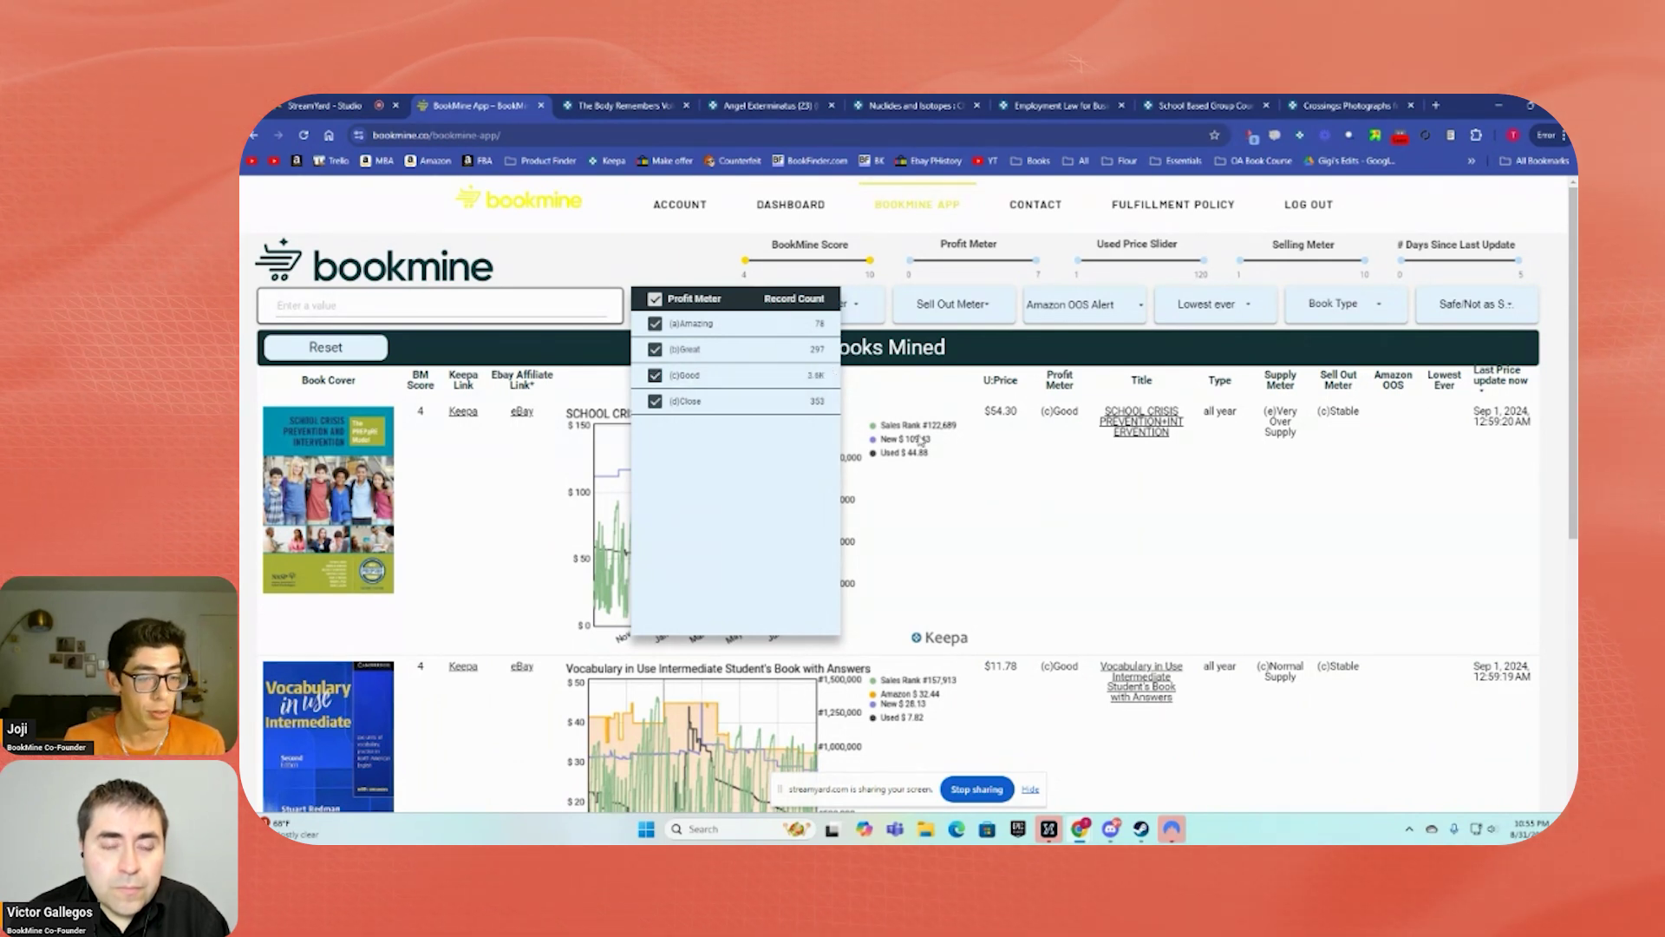
click(1089, 543)
scroll(1092, 544, down, 10)
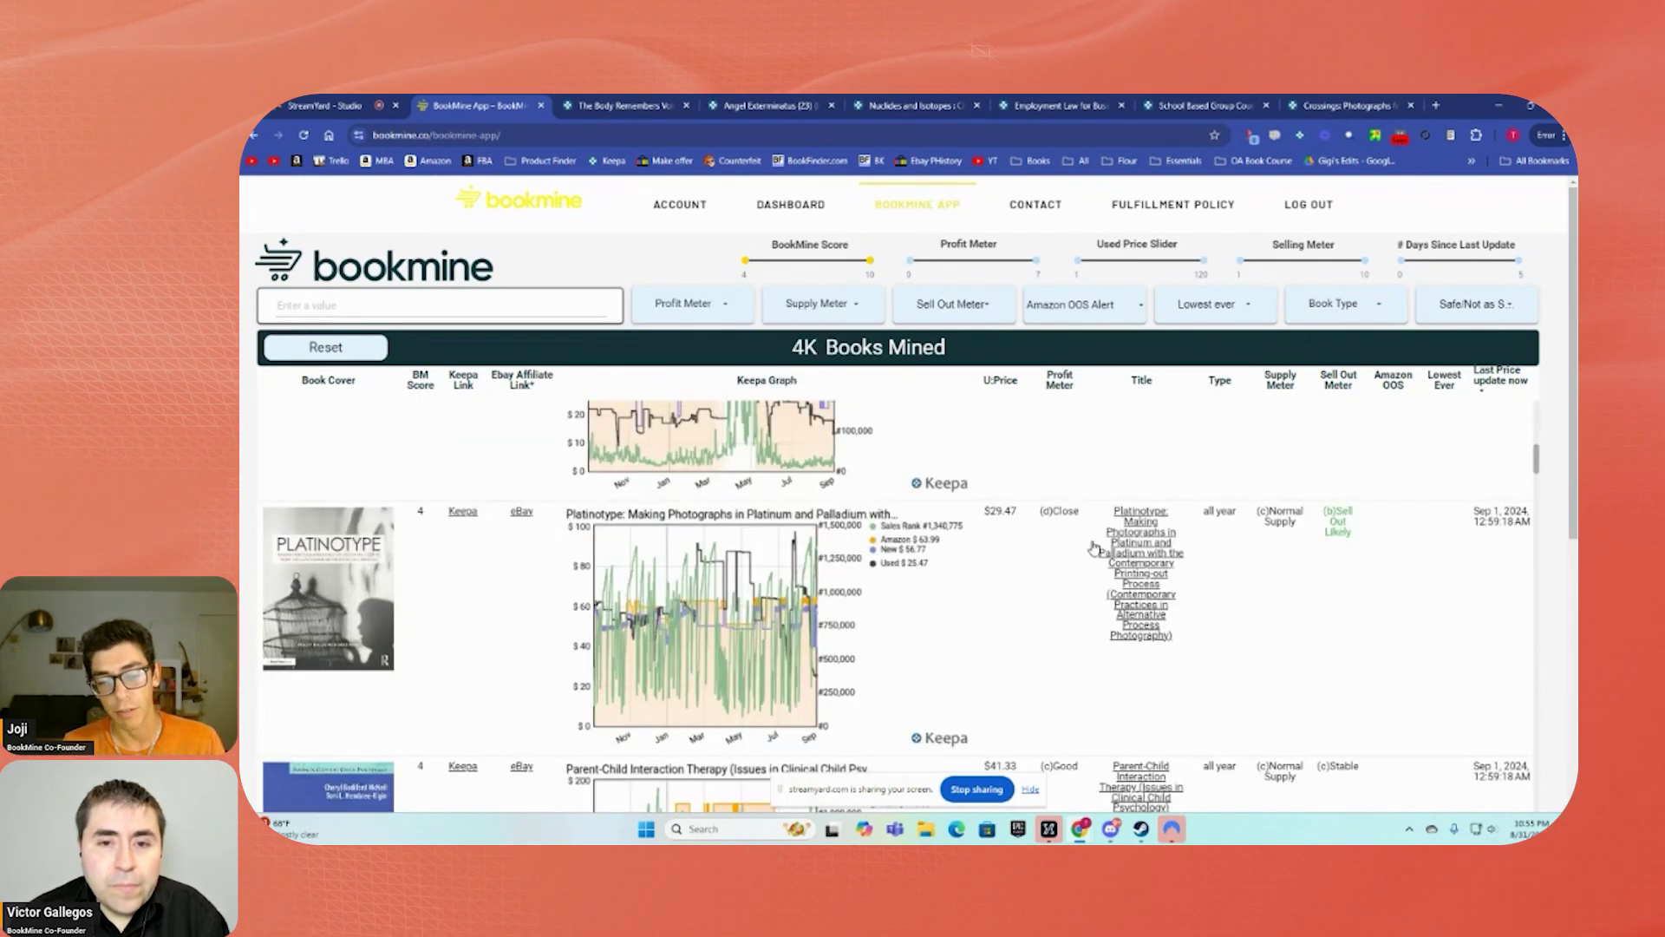
scroll(941, 546, up, 3)
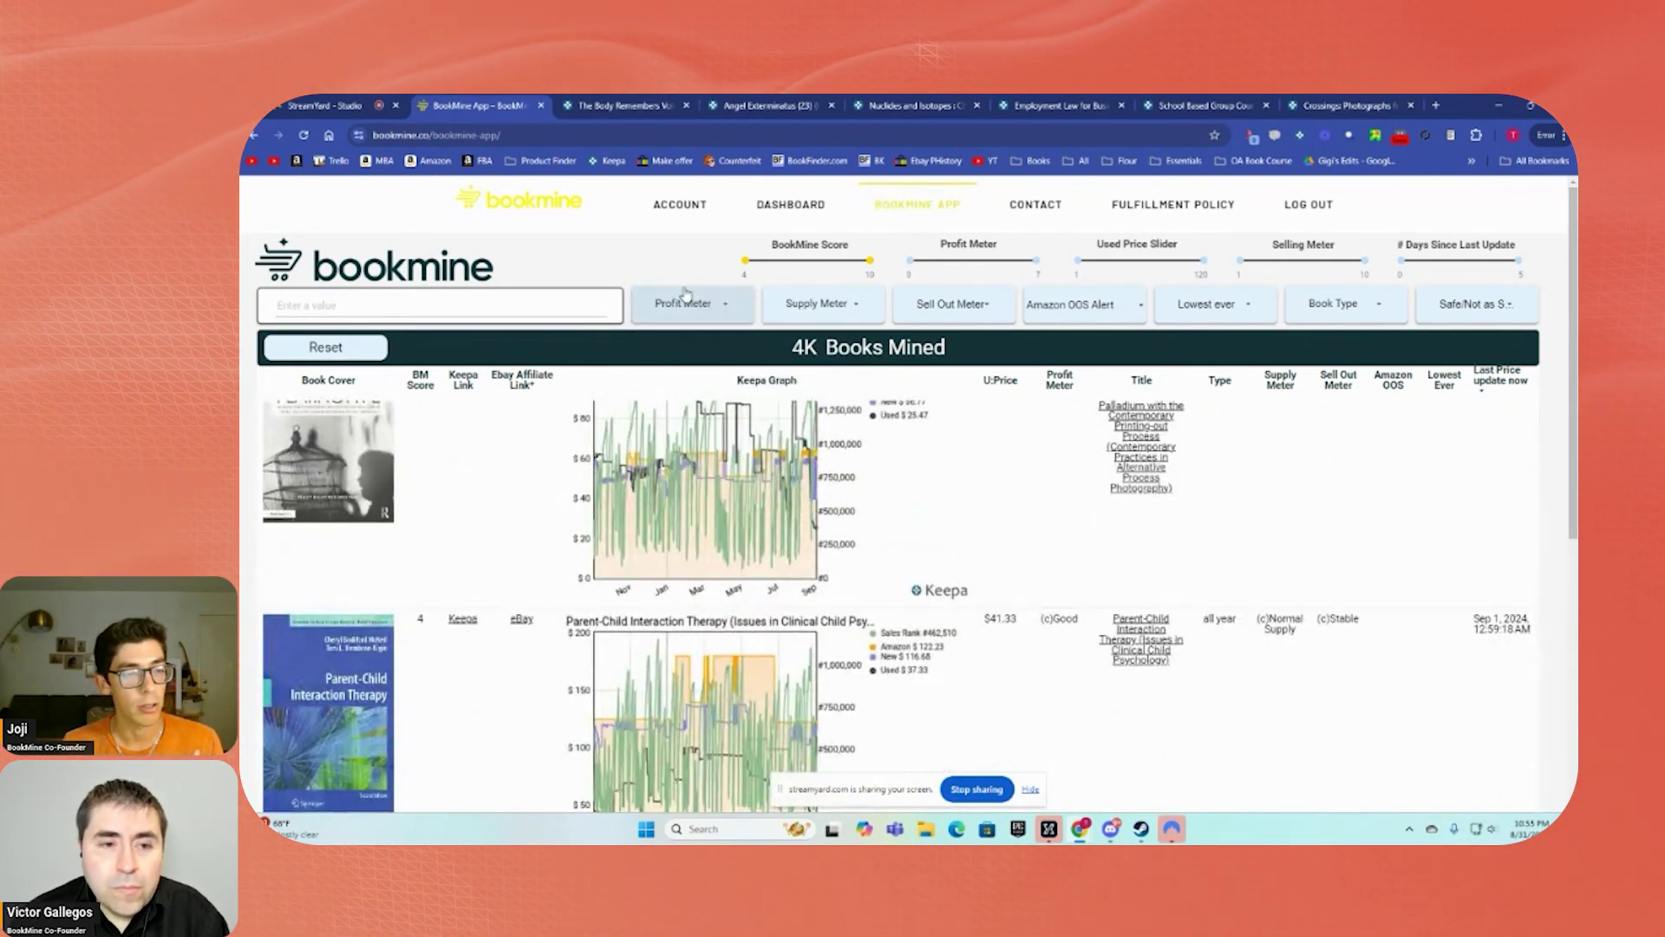
Exclude (a)Amazing from the Profit Meter filter, keeping the Great, Good and Close ratings
click(684, 303)
click(691, 330)
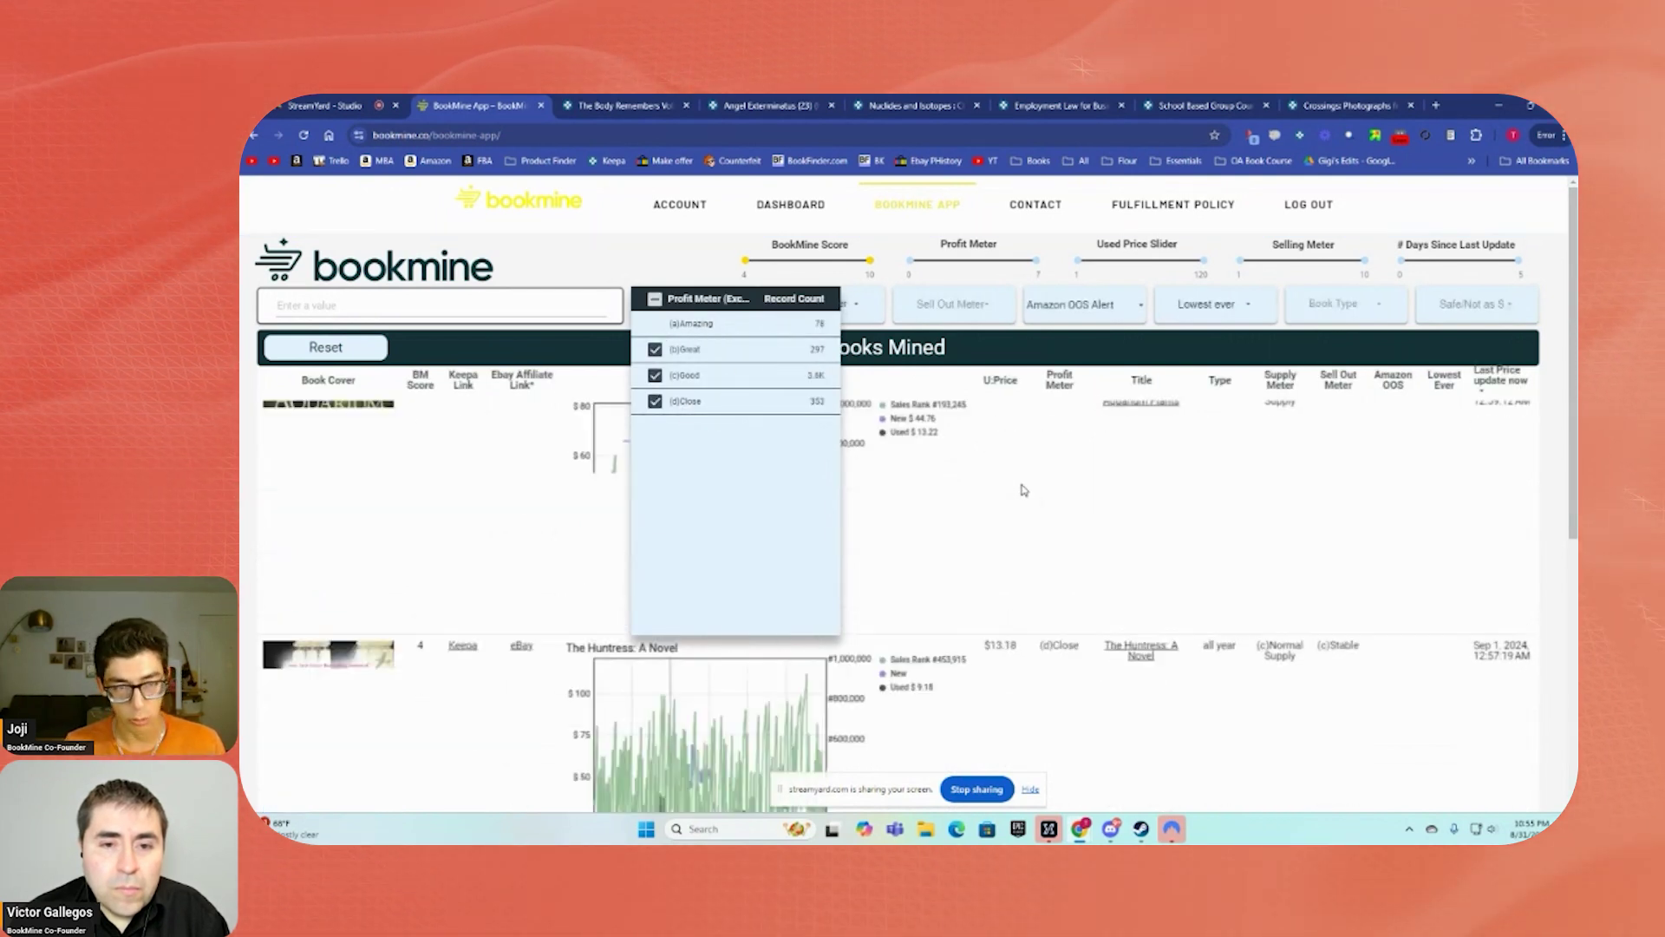
click(1066, 494)
Review the price graphs and profit ratings of the non-Amazing books down to Linda Ronstadt Songbook Volume One
scroll(1070, 503, down, 5)
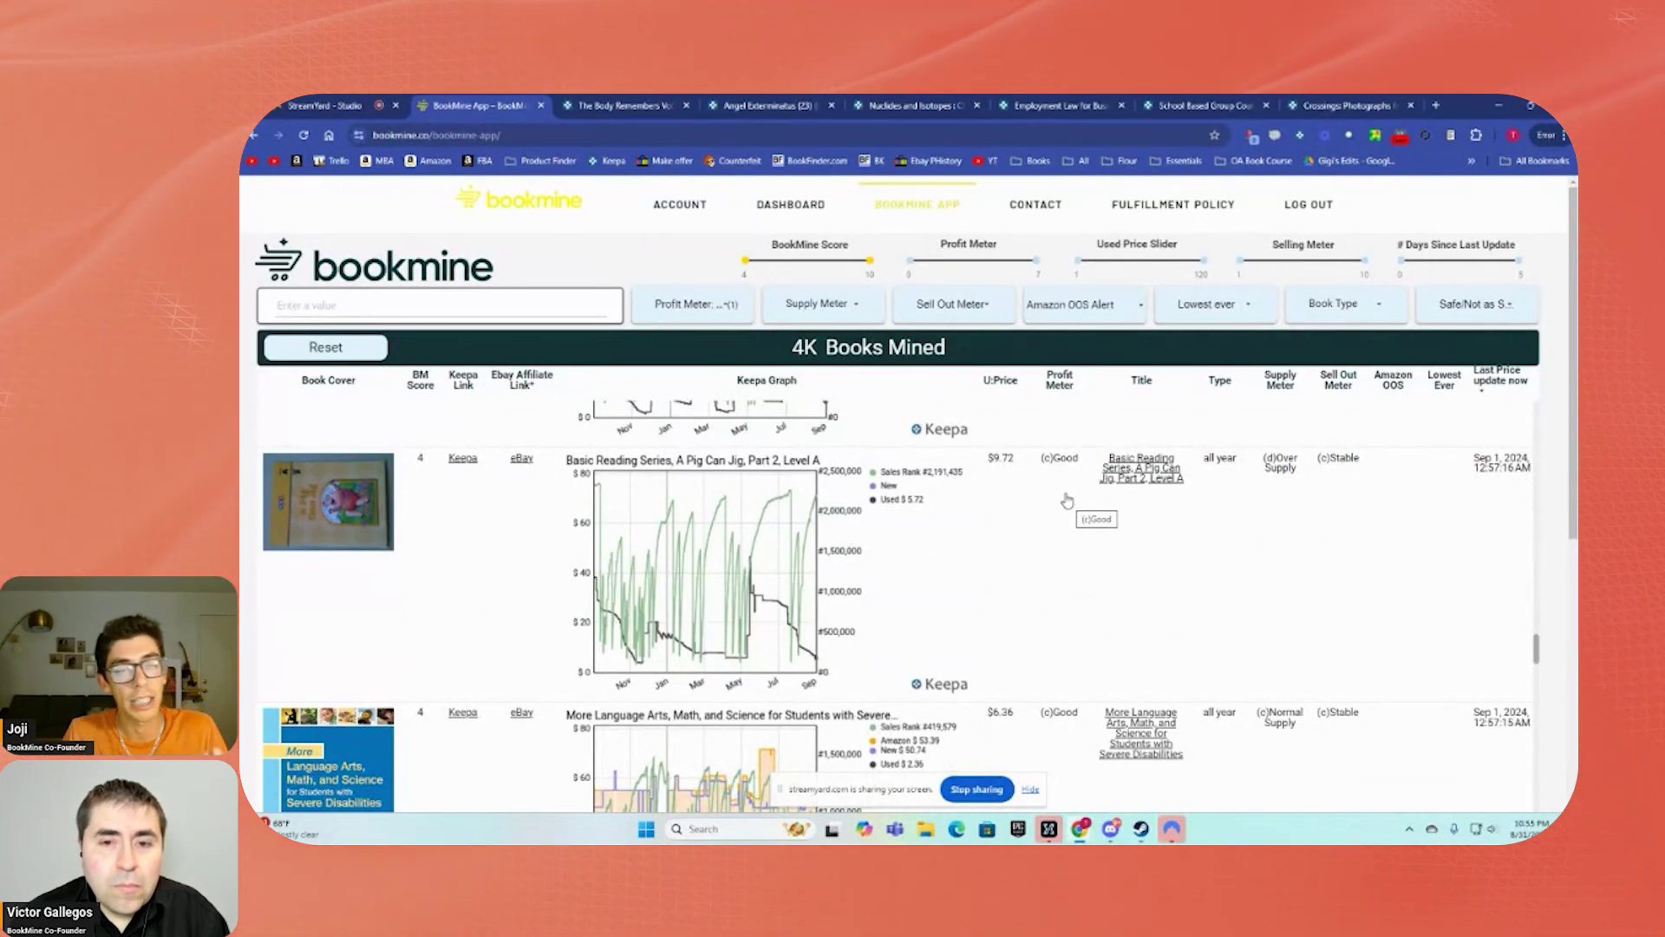
scroll(883, 402, down, 6)
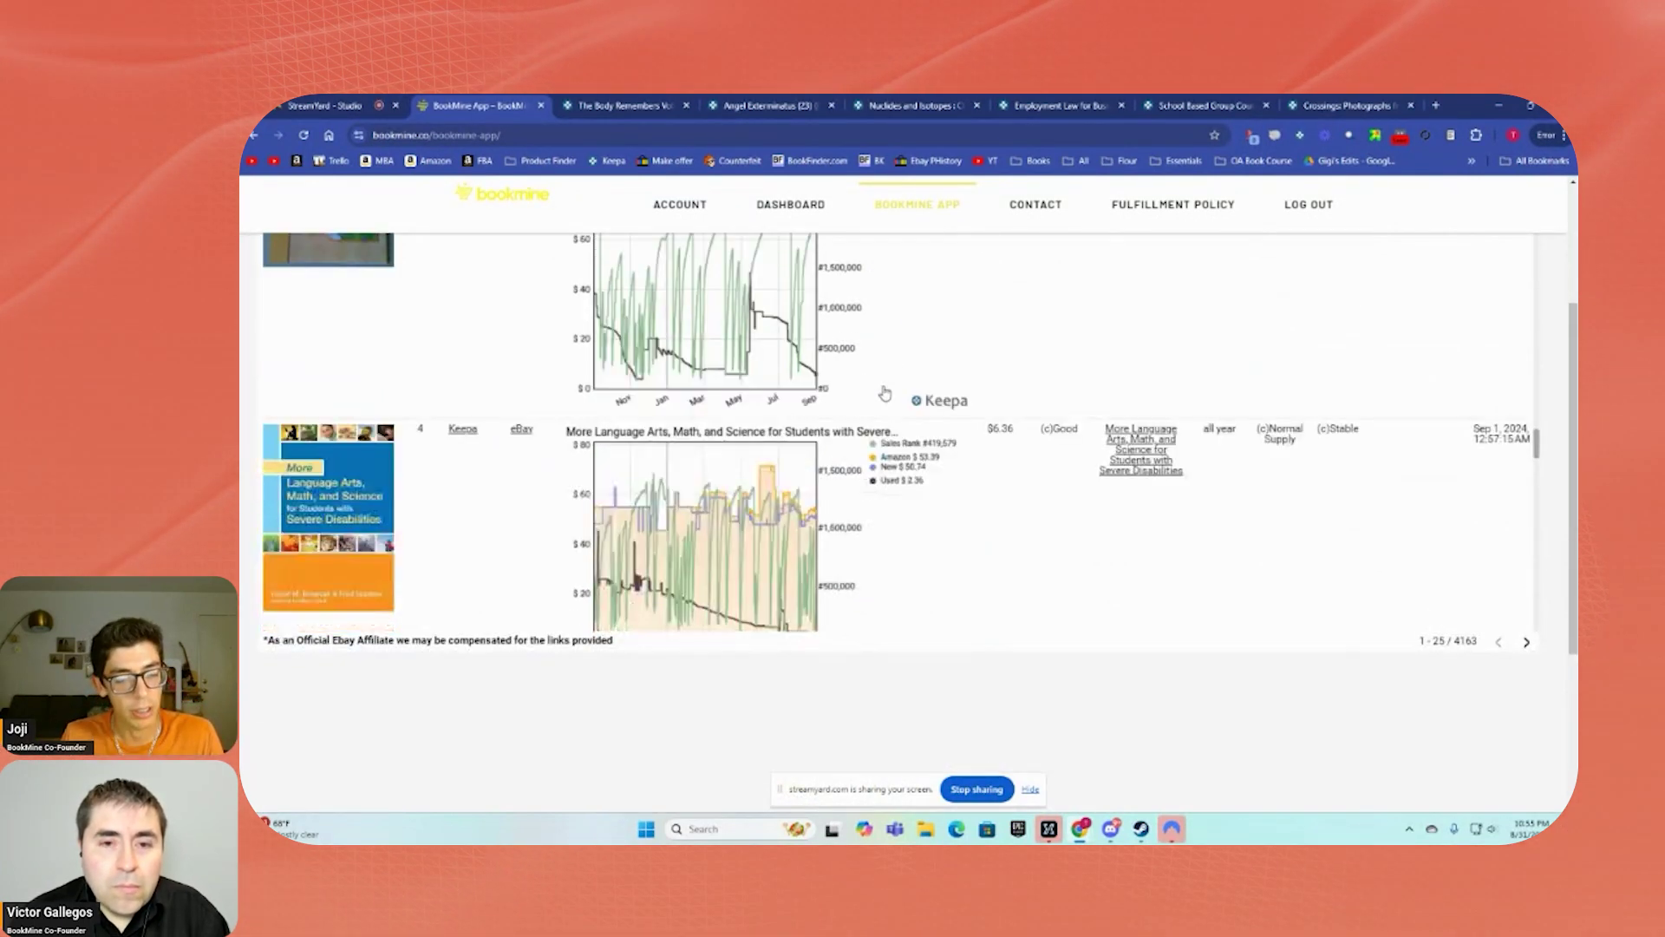
scroll(886, 404, down, 6)
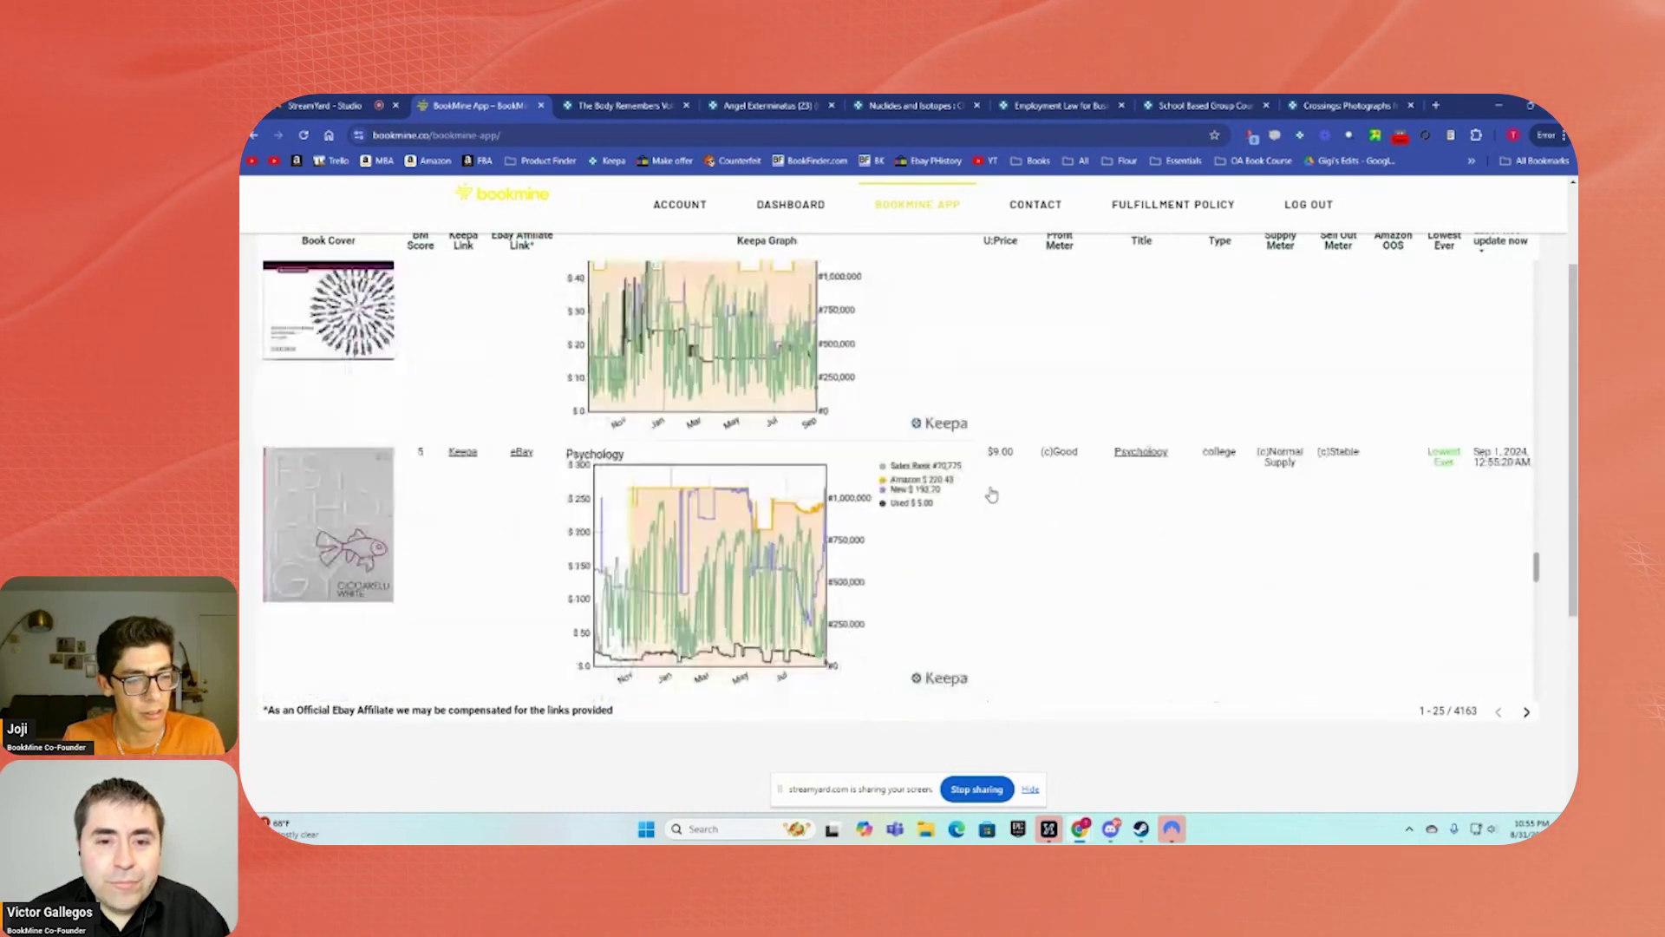
scroll(991, 494, down, 3)
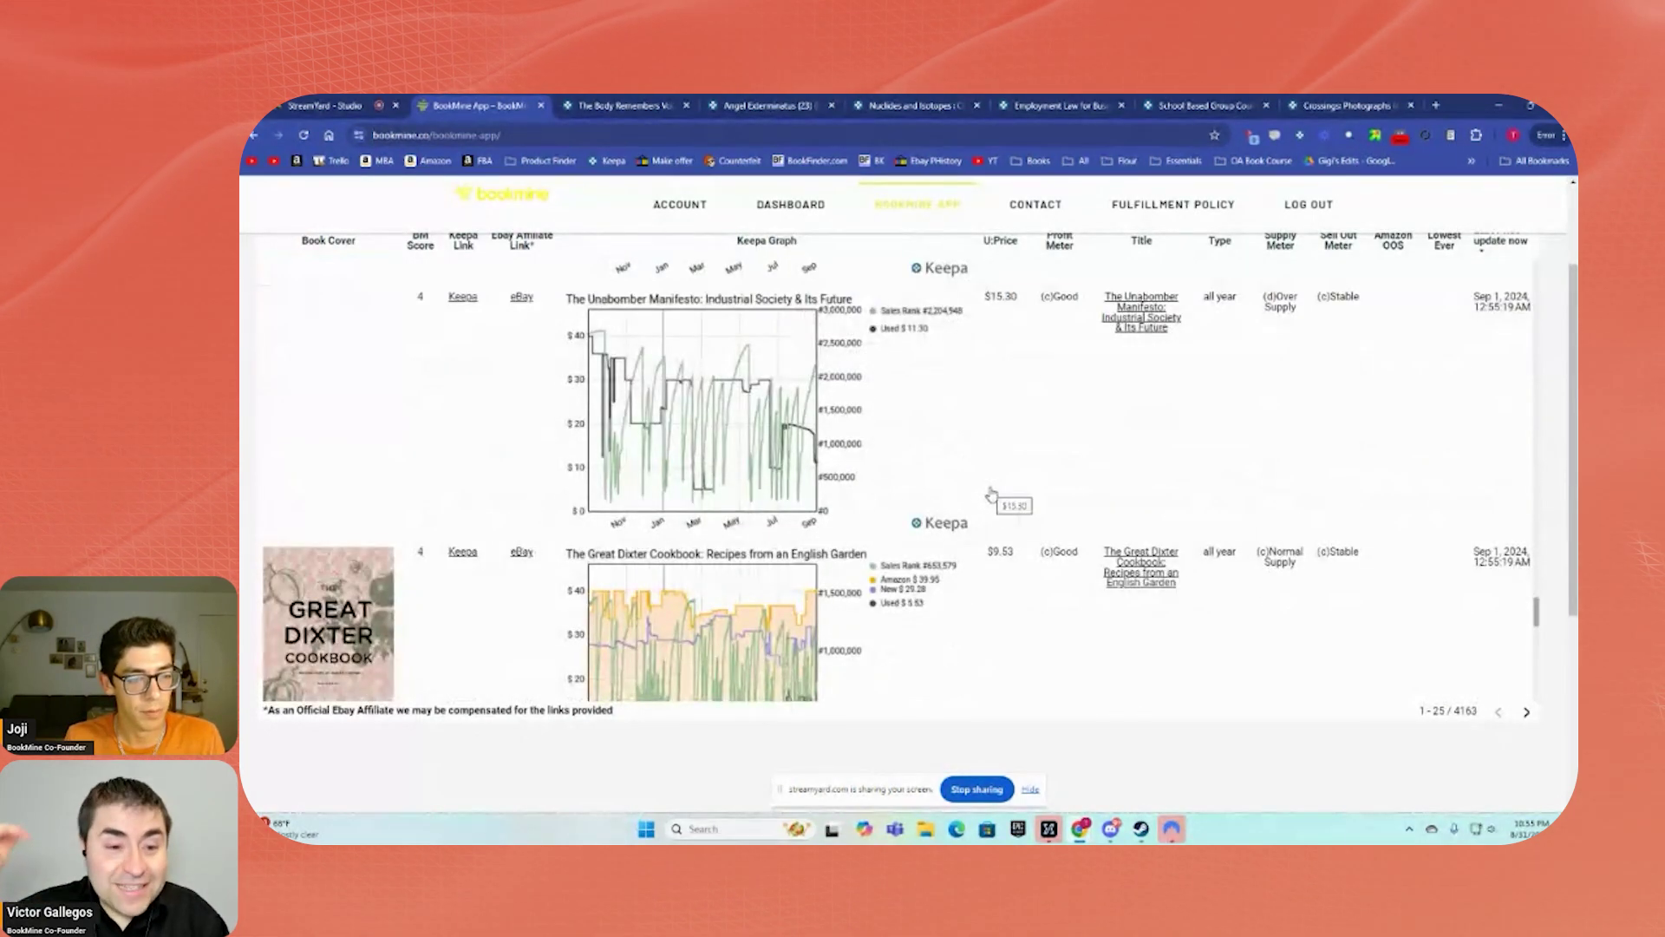
scroll(991, 494, down, 5)
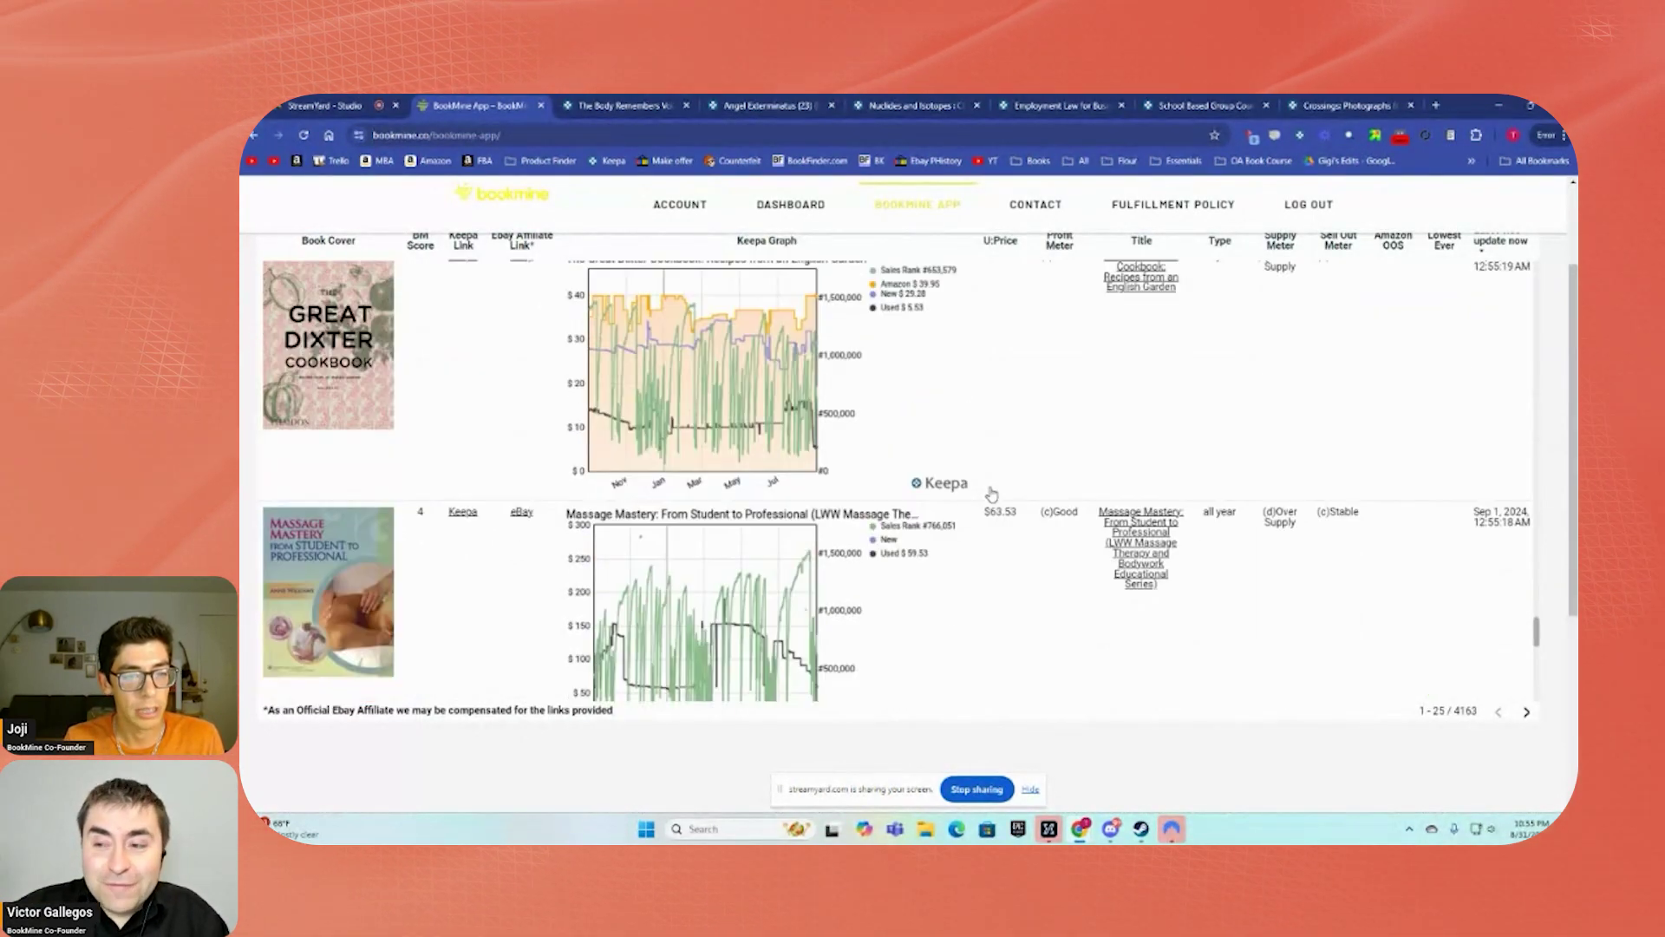
scroll(991, 494, down, 3)
scroll(991, 494, down, 5)
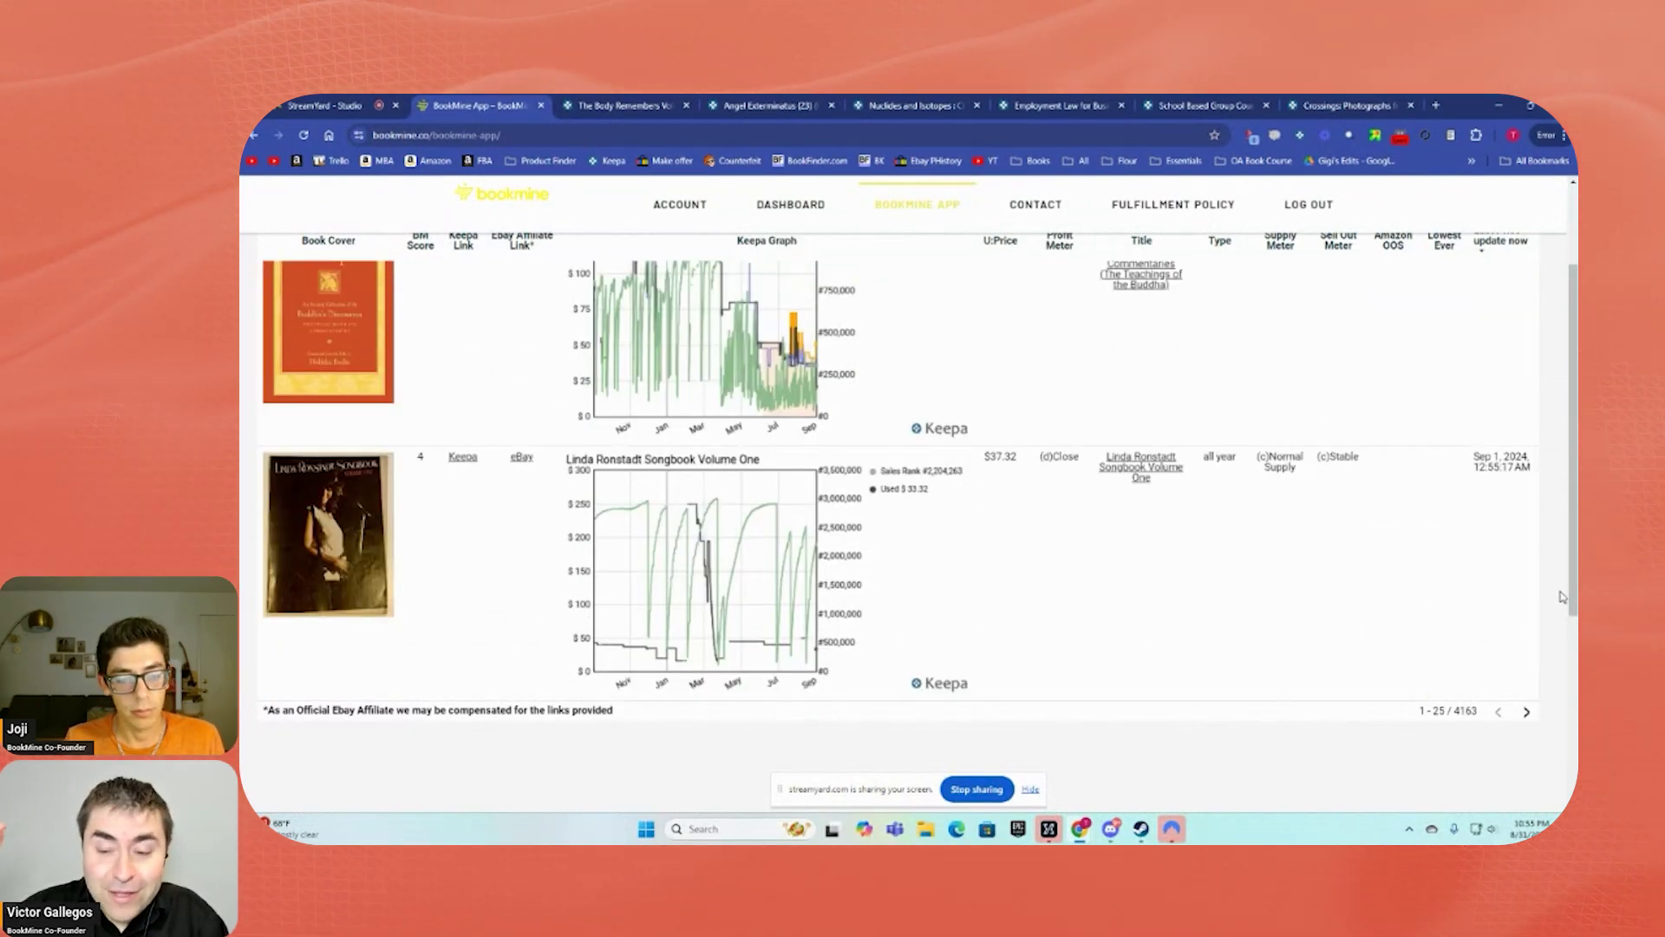
Remove the Good and Close ratings from the Profit Meter filter so only (b)Great books are listed
scroll(1561, 597, up, 2)
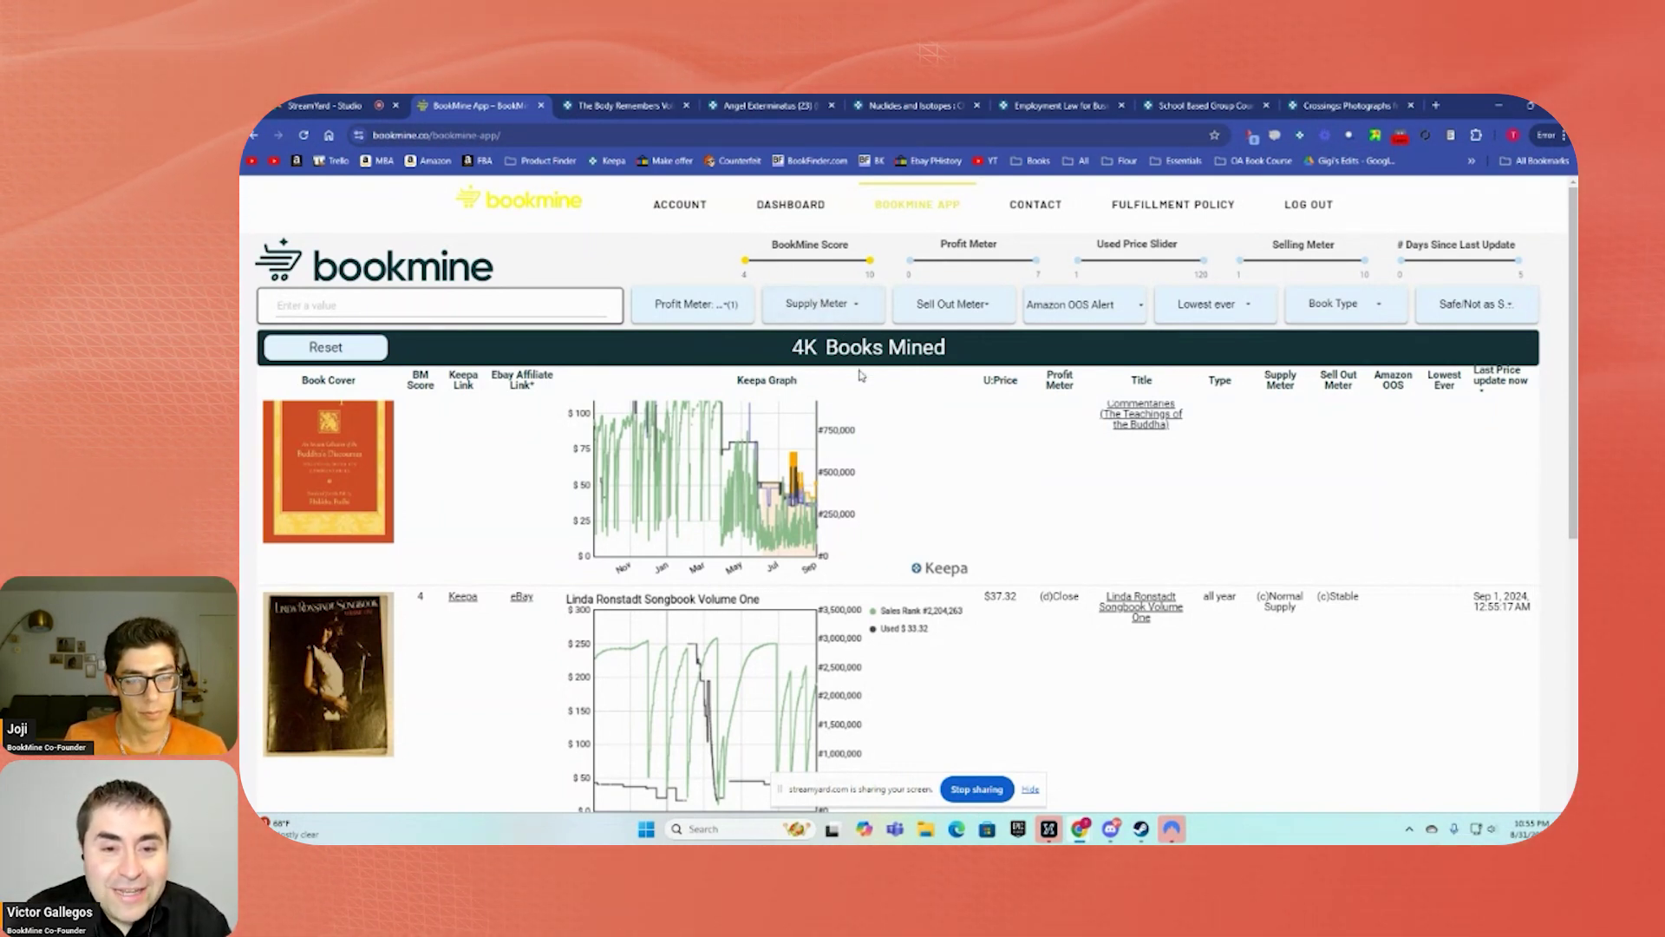
click(690, 304)
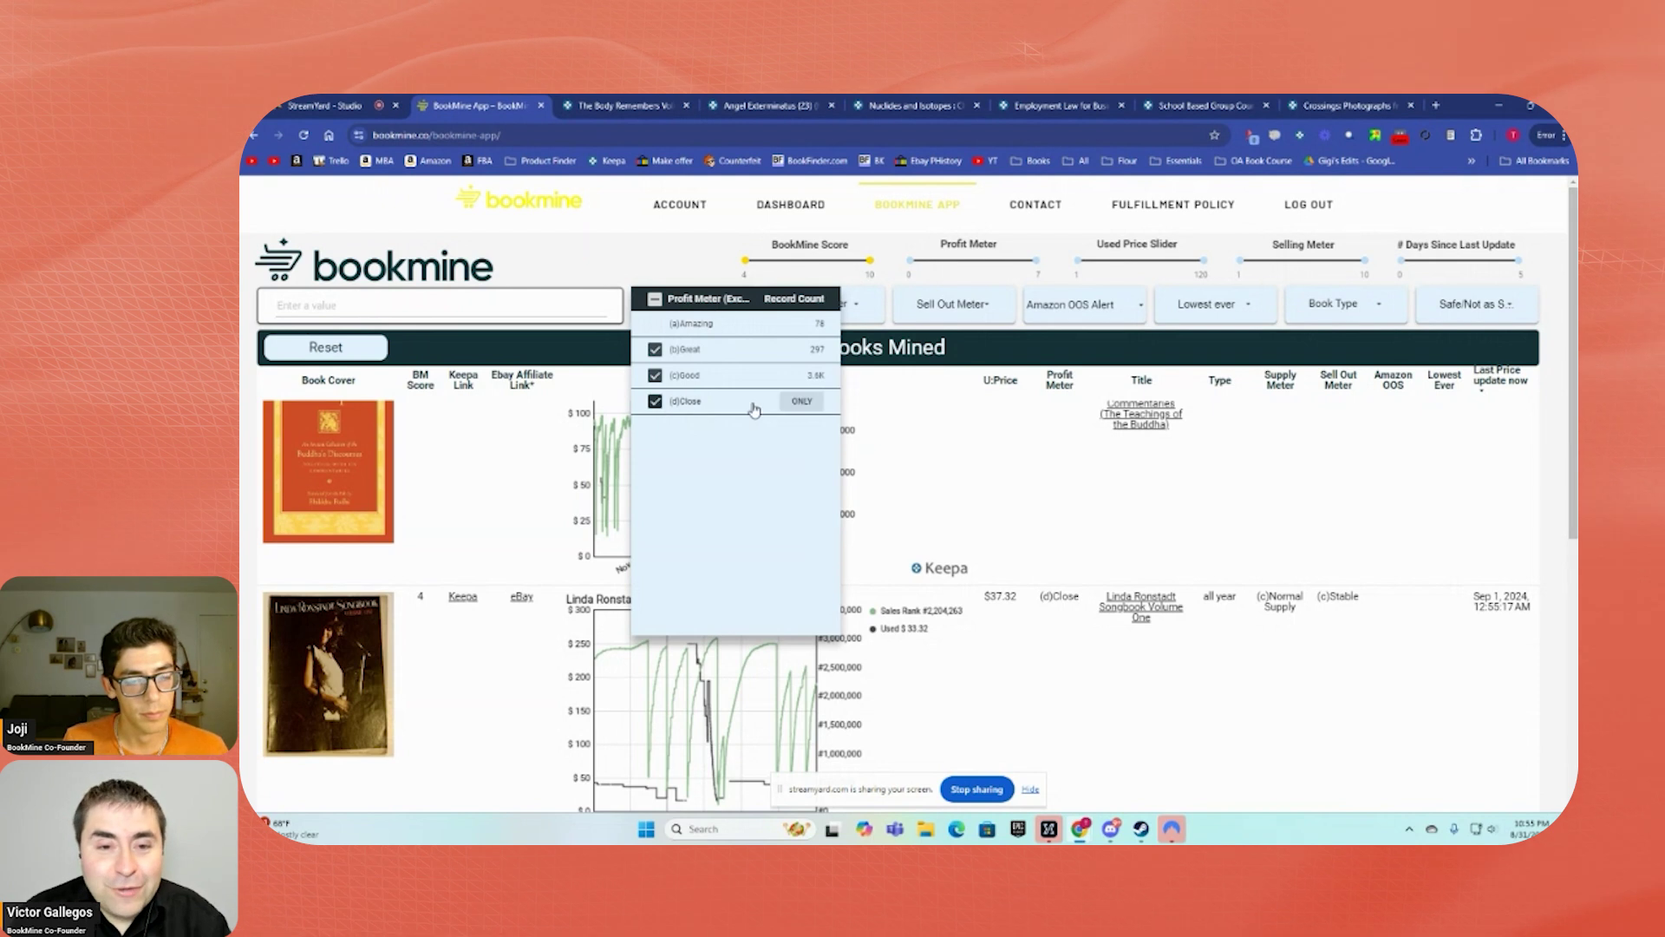
click(656, 402)
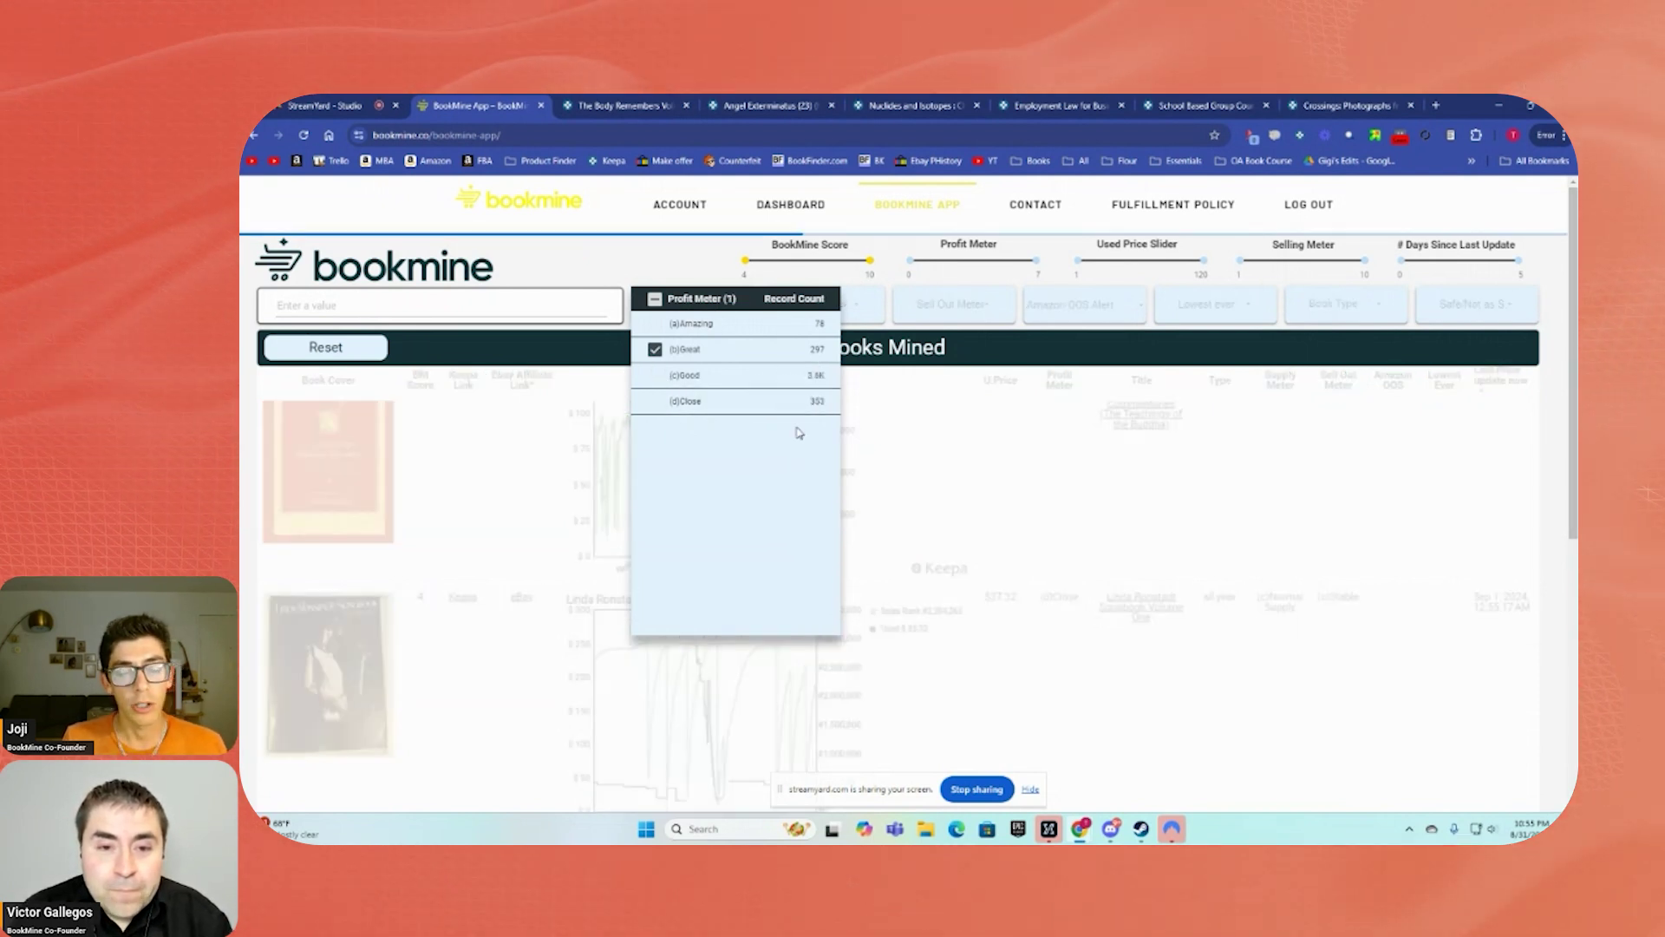
click(965, 449)
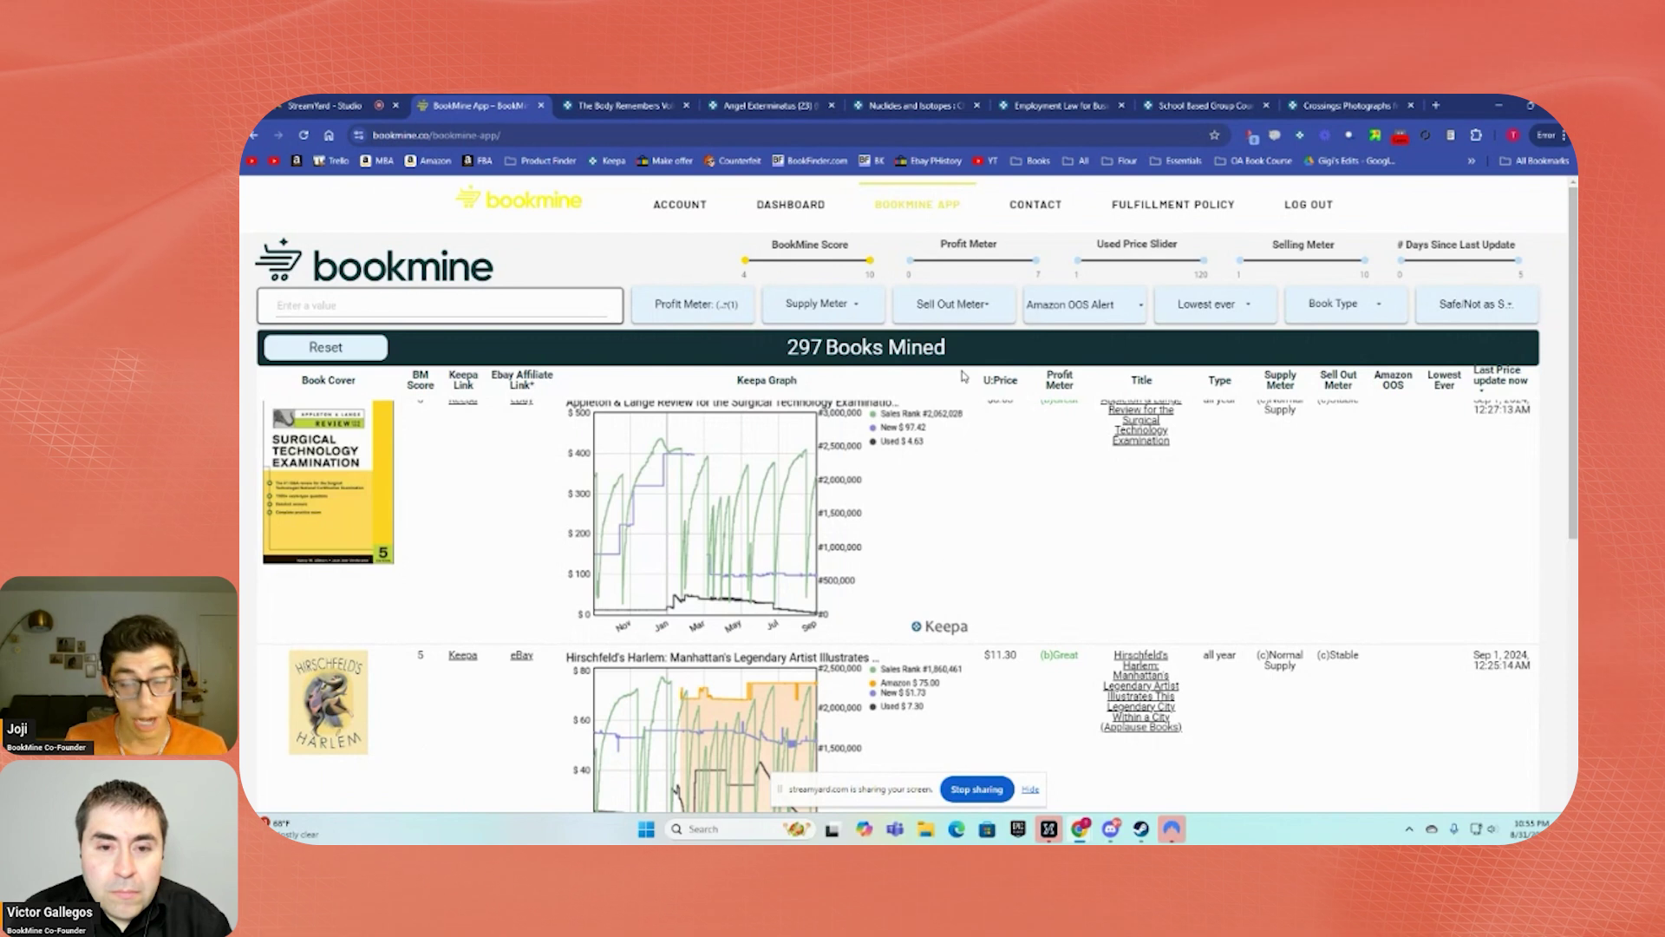